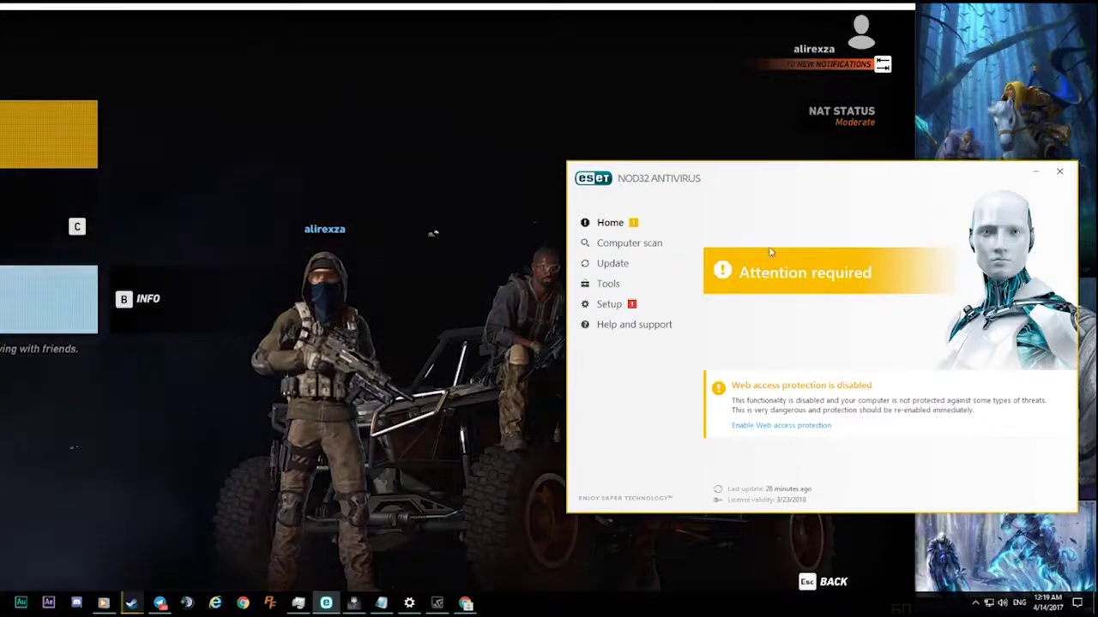
Show the antivirus Setup page with its computer and internet protection sections, and minimize the antivirus window.
{"action": "left_click", "coordinate": [624, 307]}
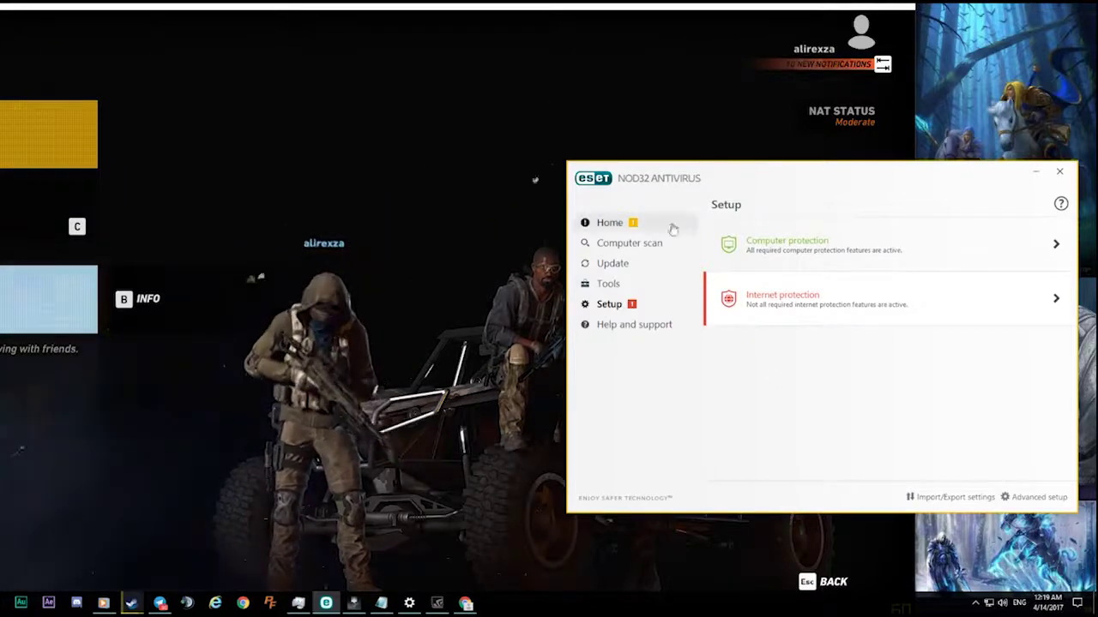
{"action": "left_click_drag", "start_coordinate": [735, 173], "coordinate": [566, 235]}
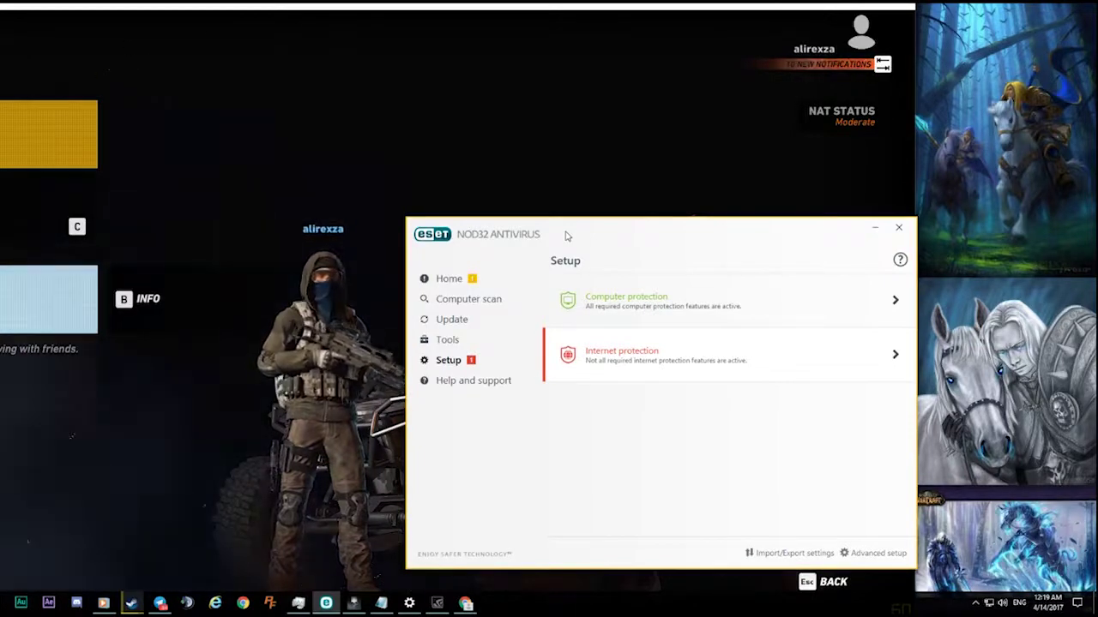
{"action": "left_click", "coordinate": [873, 229]}
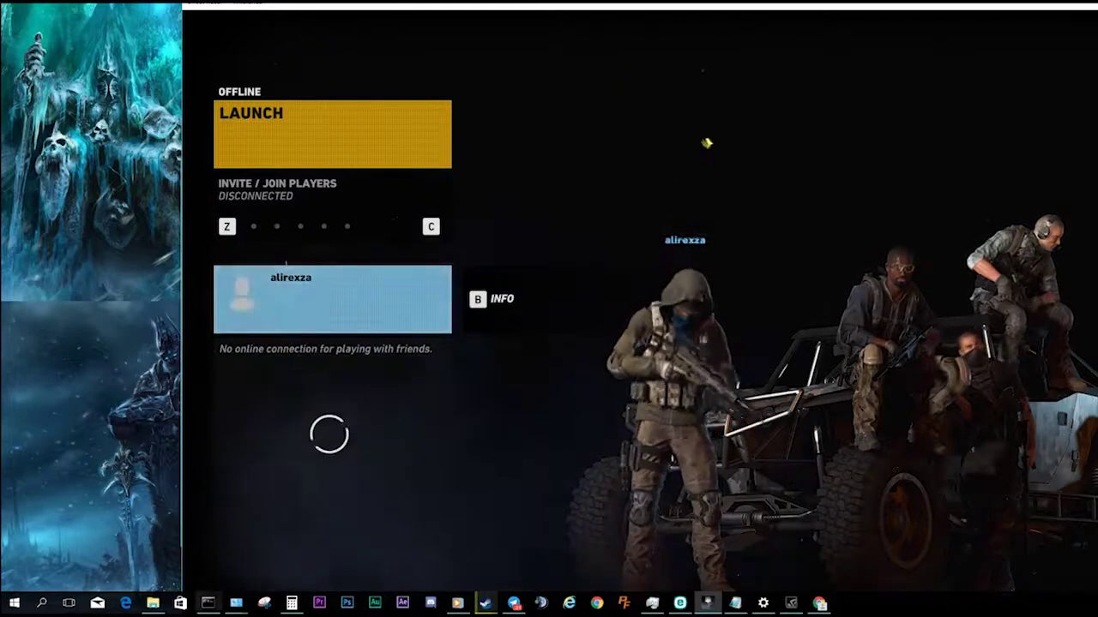
{"action": "right_click", "coordinate": [208, 603]}
{"action": "left_click", "coordinate": [206, 545]}
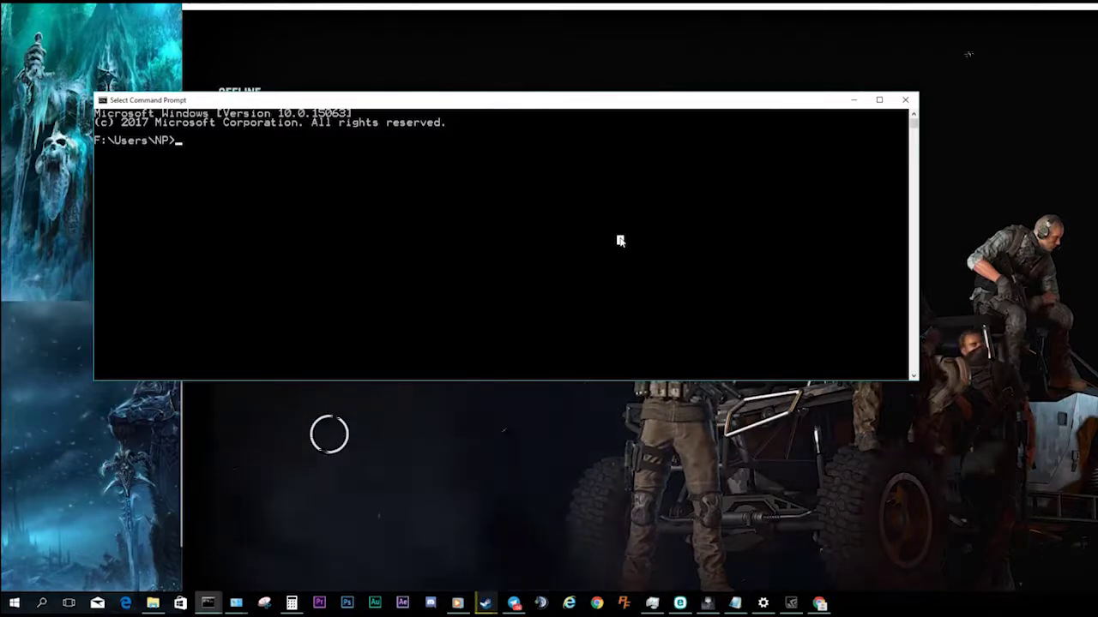
{"action": "type", "text": "ipconfig"}
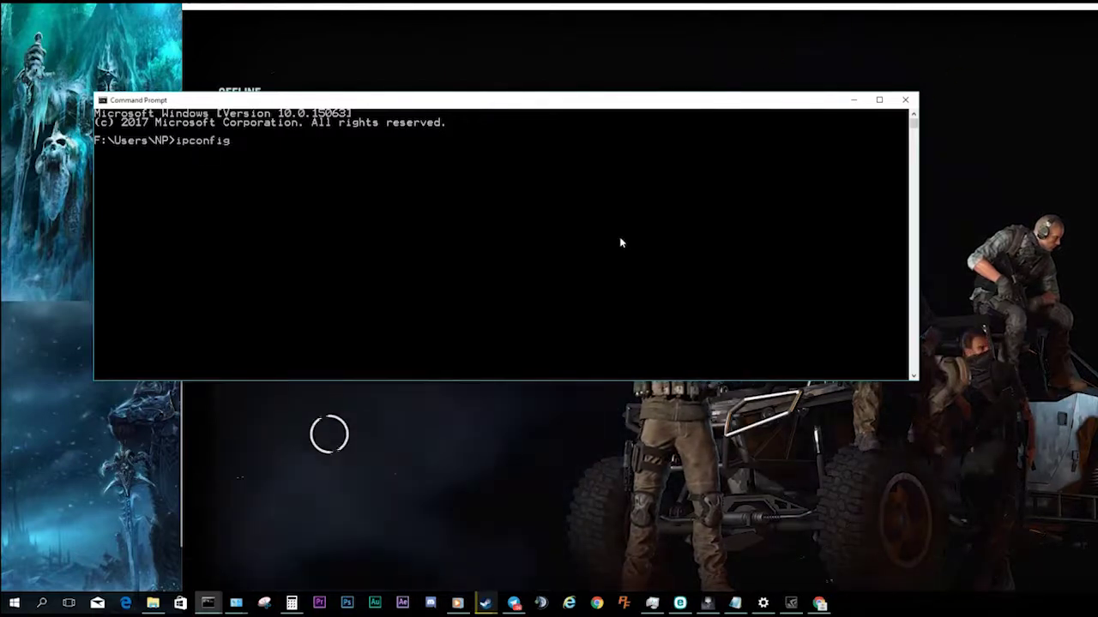
{"action": "key", "text": "ctrl+a"}
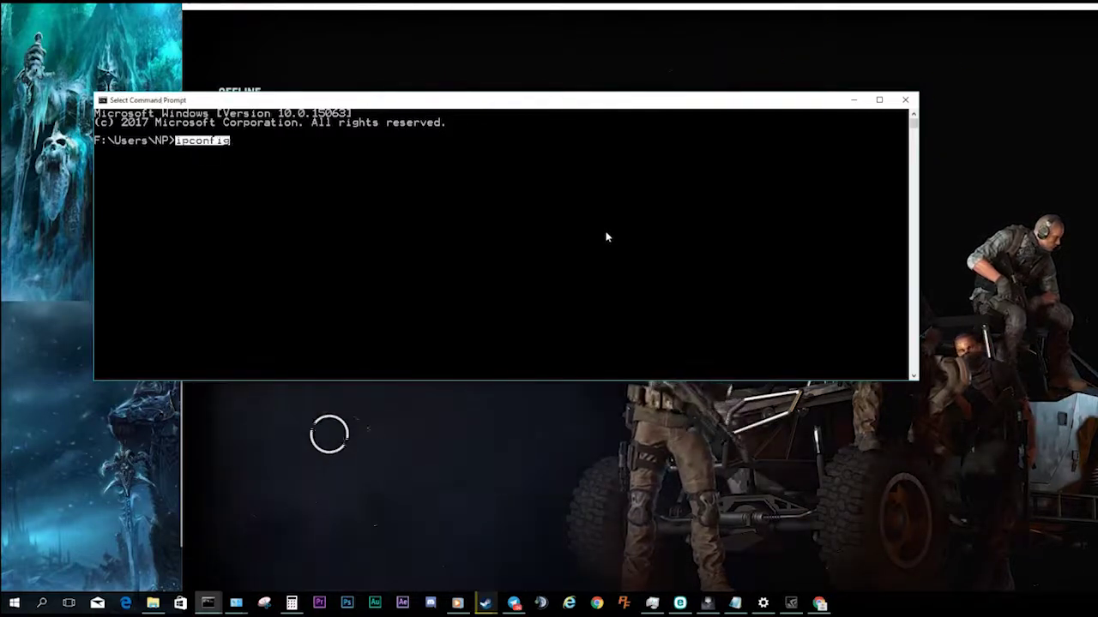
{"action": "left_click", "coordinate": [905, 100]}
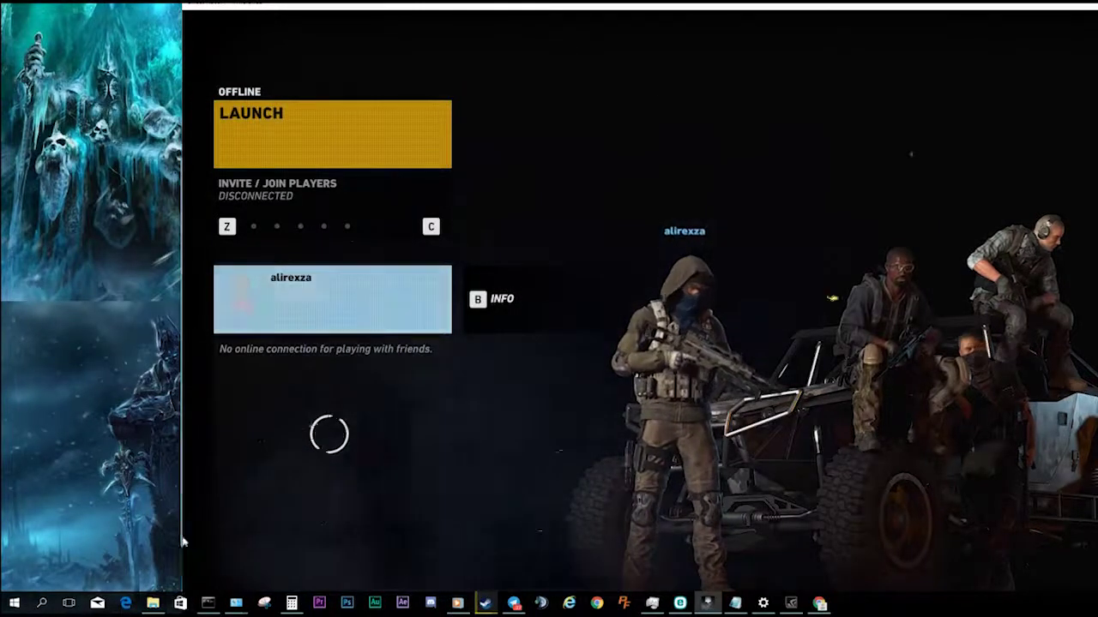
Open the Windows search.
{"action": "key", "text": "super"}
{"action": "left_click", "coordinate": [43, 603]}
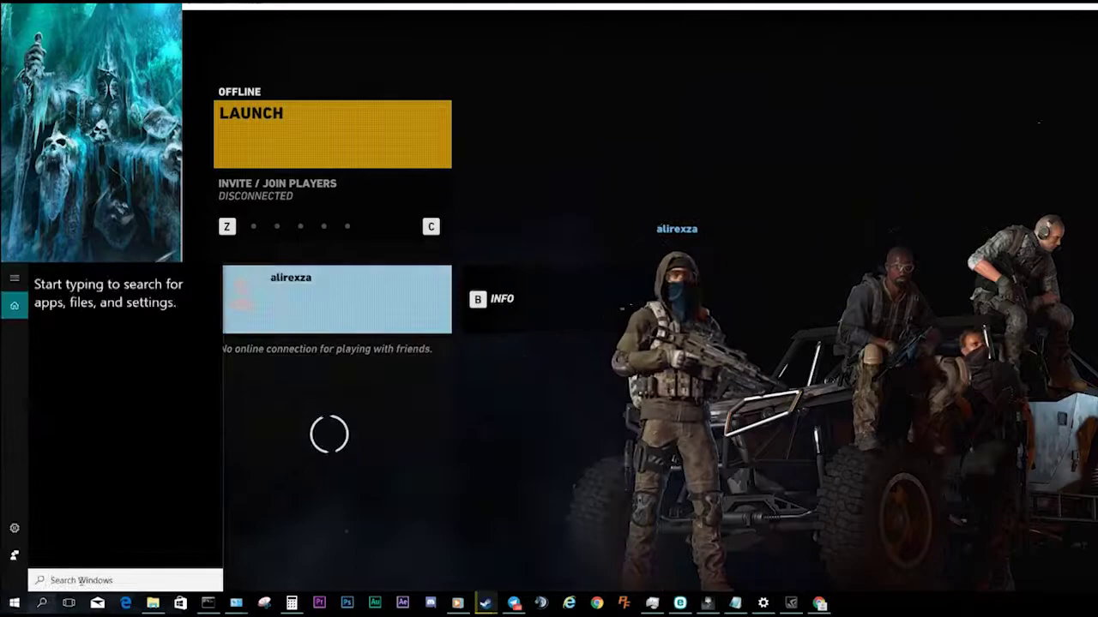
{"action": "type", "text": "CMD"}
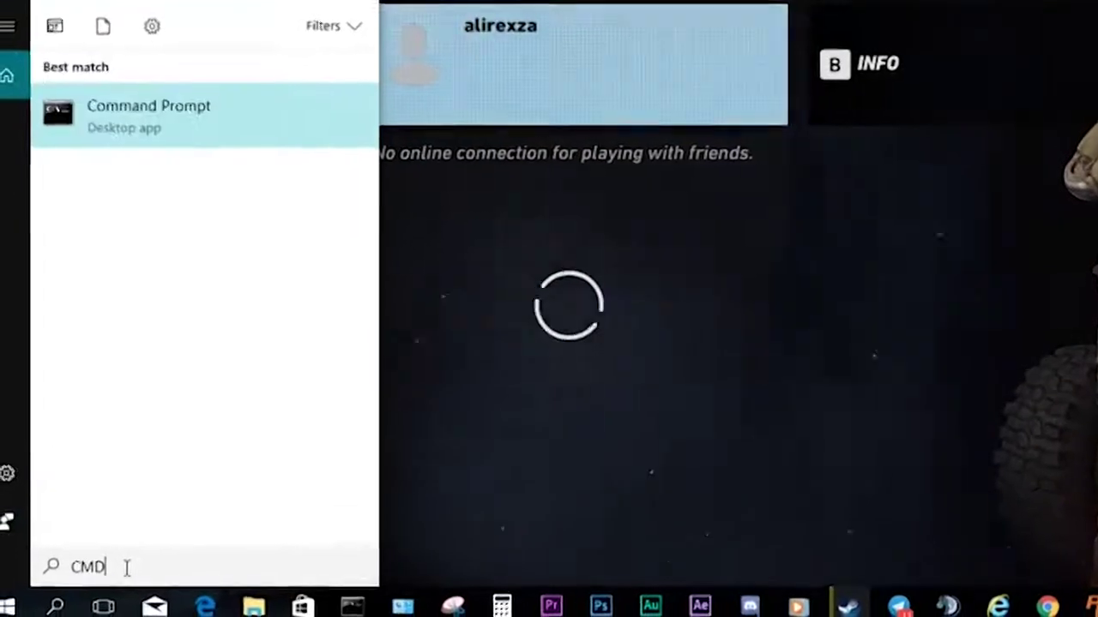
{"action": "key", "text": "BackSpace"}
{"action": "key", "text": "BackSpace"}
{"action": "key", "text": "BackSpace"}
{"action": "type", "text": "command"}
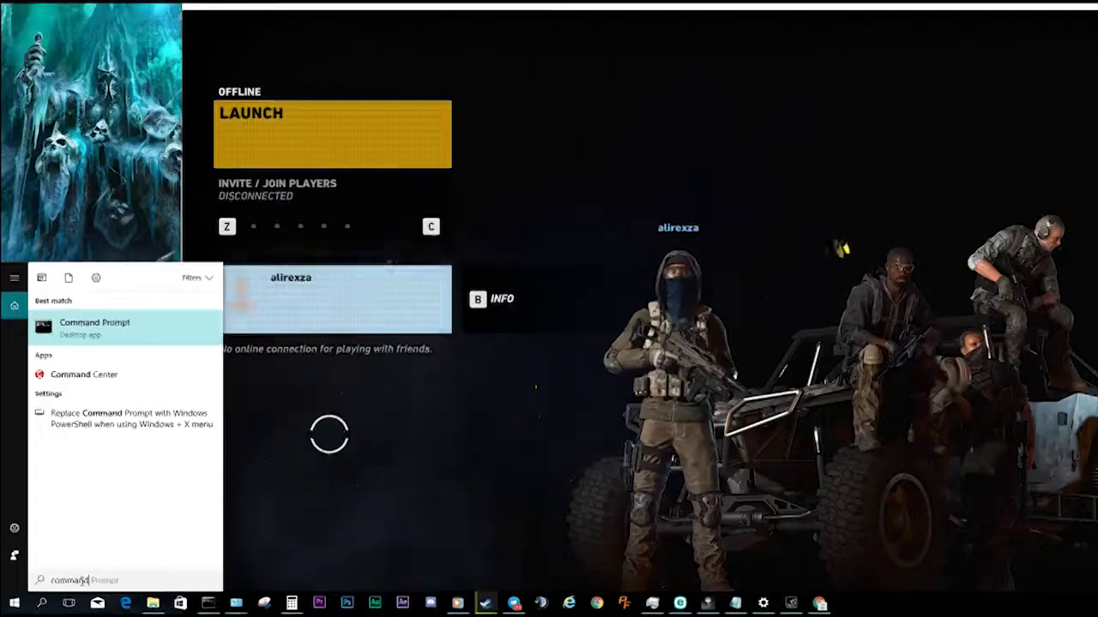
{"action": "key", "text": "BackSpace"}
{"action": "key", "text": "BackSpace"}
{"action": "key", "text": "BackSpace"}
{"action": "key", "text": "BackSpace"}
{"action": "key", "text": "BackSpace"}
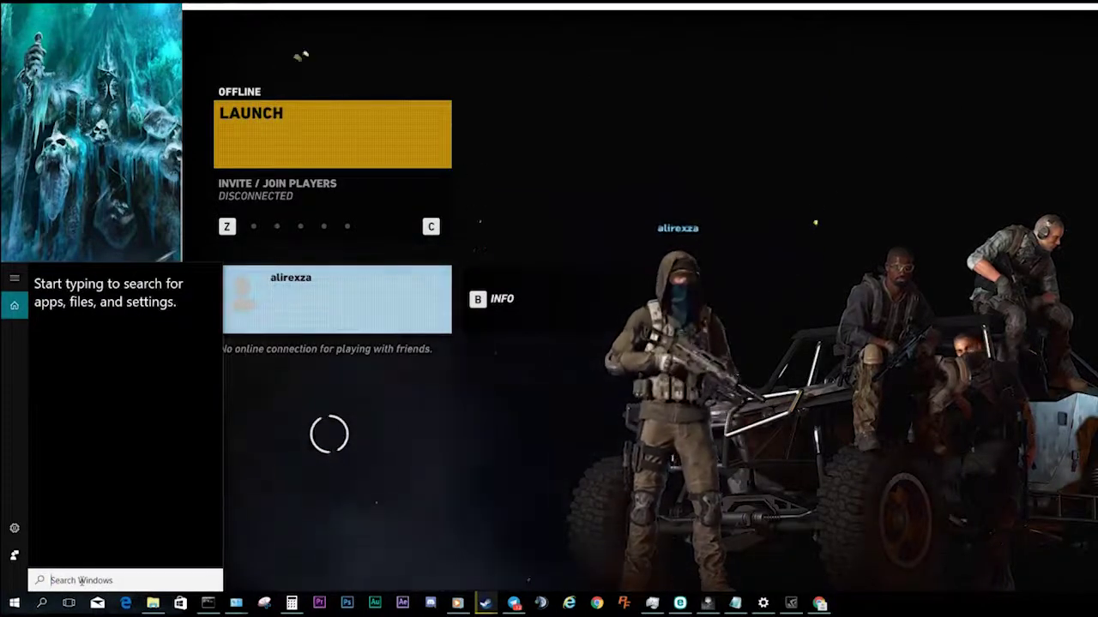
Search Windows for "cmd", launch Command Prompt and run ipconfig.
{"action": "type", "text": "cmd"}
{"action": "key", "text": "Return"}
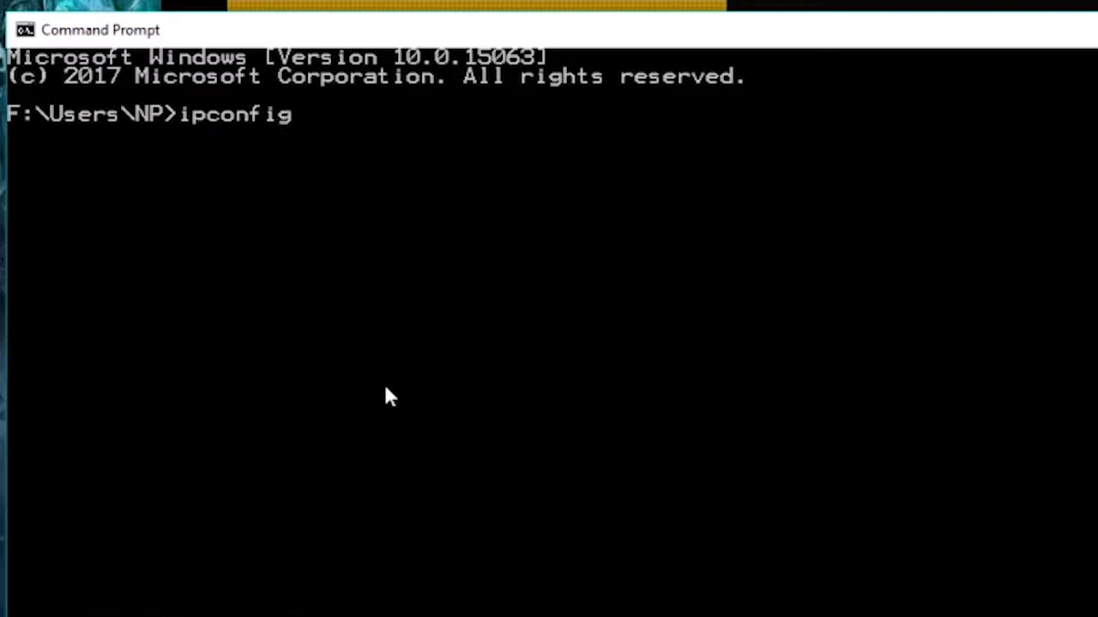
{"action": "type", "text": "ipconfig"}
{"action": "key", "text": "Return"}
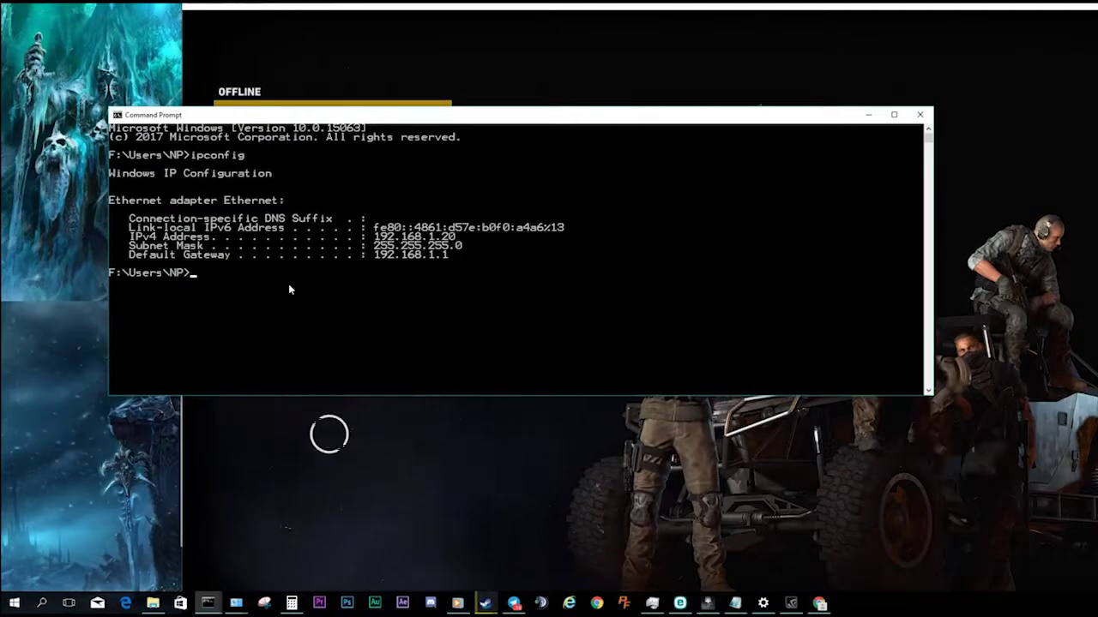
Examine the Ethernet adapter's IPv4 address, subnet mask and default gateway in the ipconfig output.
{"action": "left_click_drag", "start_coordinate": [331, 292], "coordinate": [111, 174]}
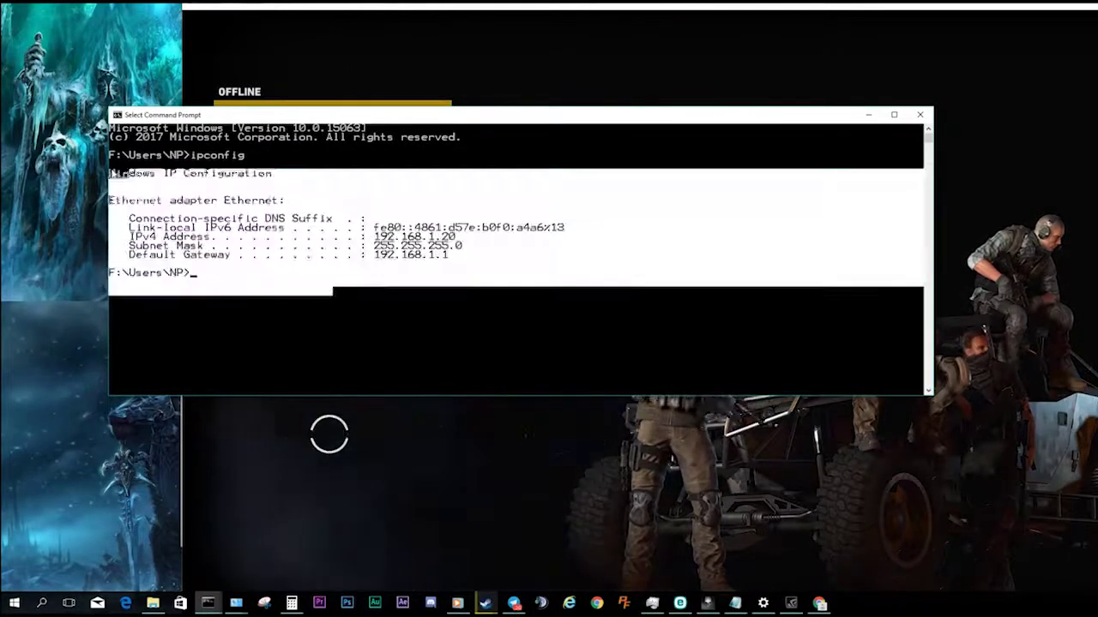
{"action": "left_click", "coordinate": [390, 273]}
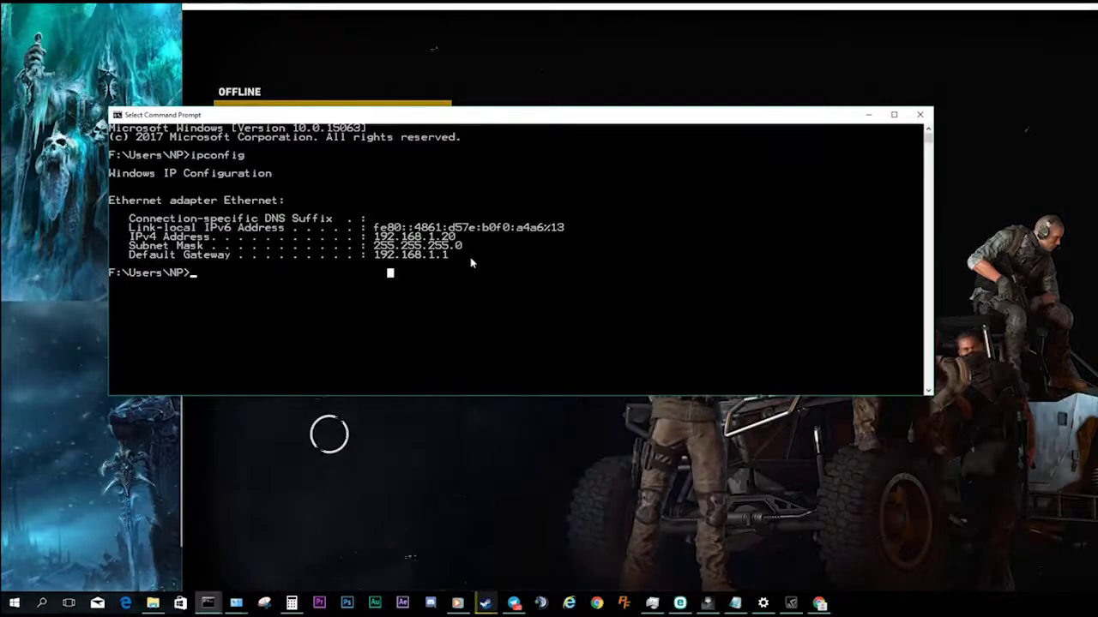
{"action": "left_click_drag", "start_coordinate": [471, 262], "coordinate": [127, 222]}
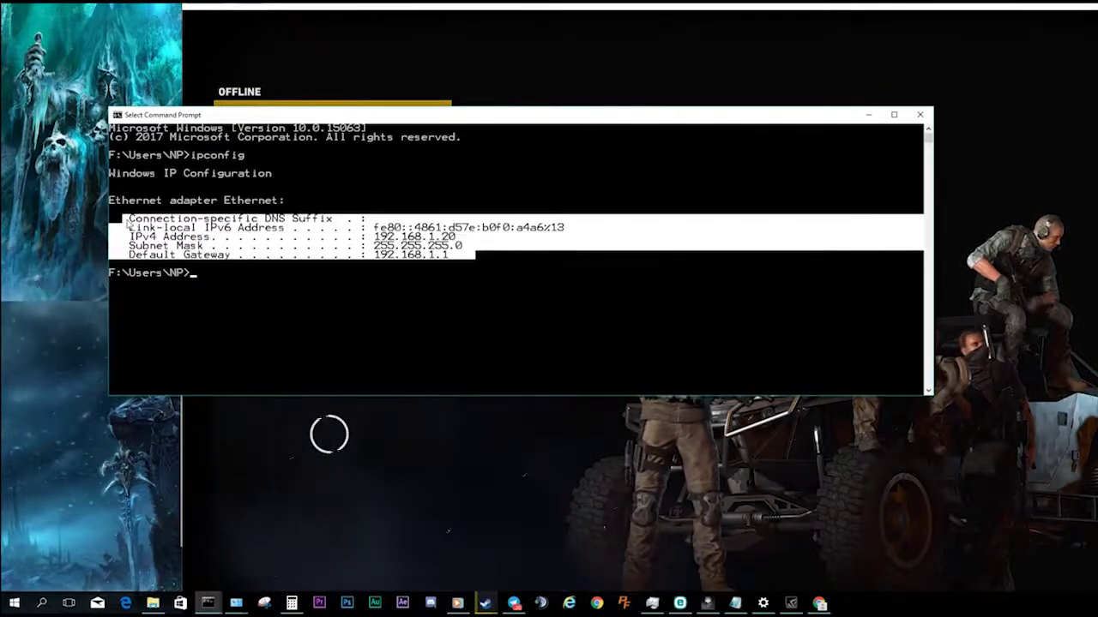
{"action": "left_click", "coordinate": [128, 220]}
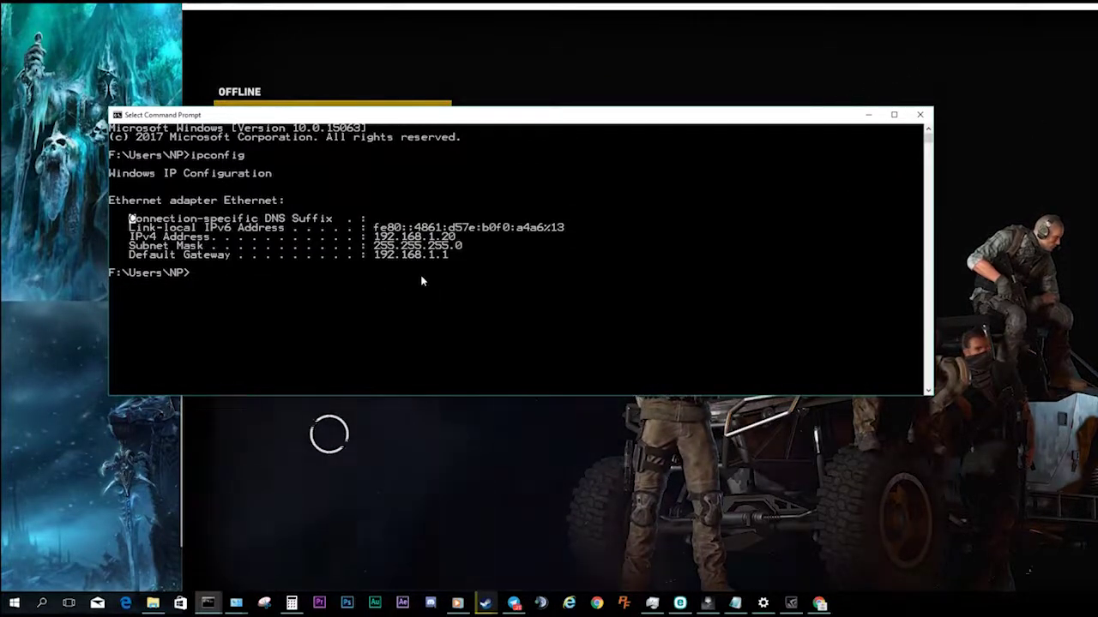
{"action": "left_click", "coordinate": [227, 247]}
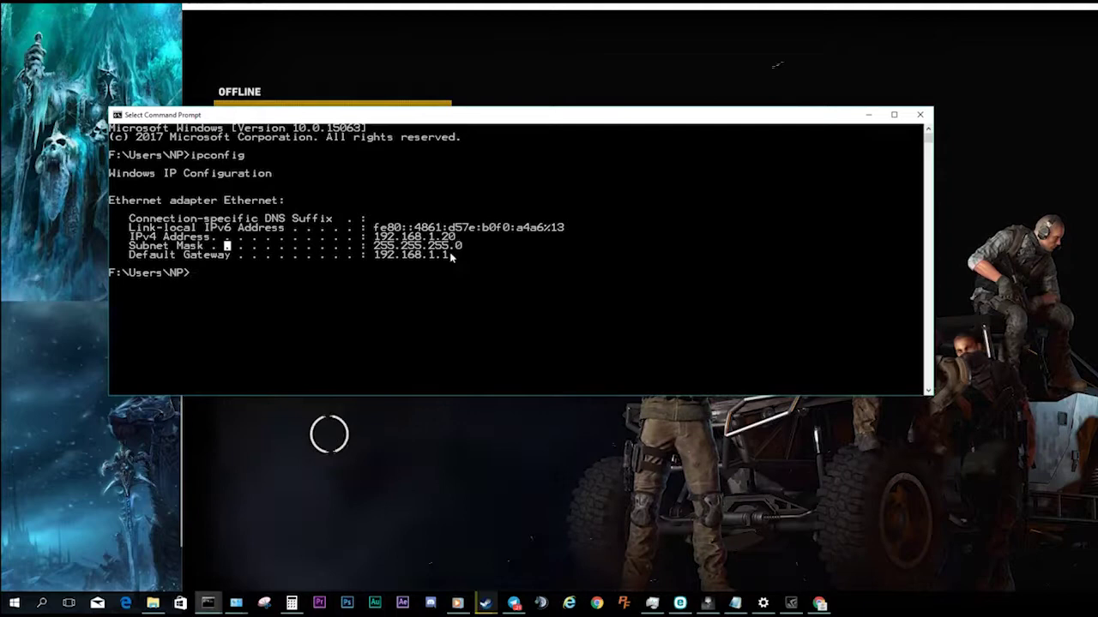
{"action": "left_click_drag", "start_coordinate": [466, 254], "coordinate": [309, 231]}
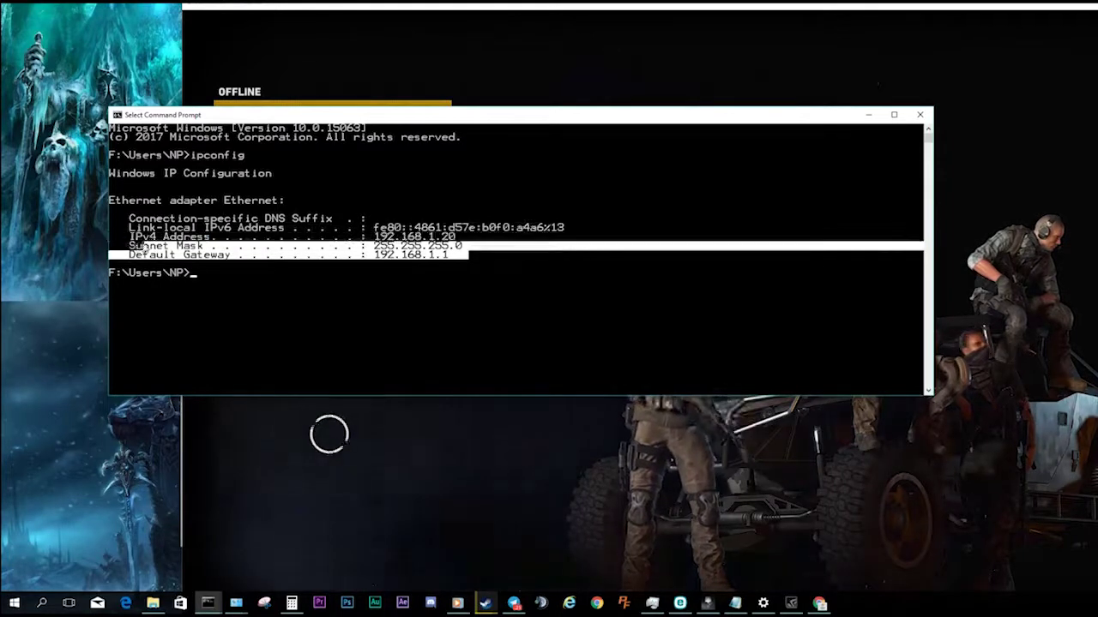
{"action": "left_click", "coordinate": [289, 286]}
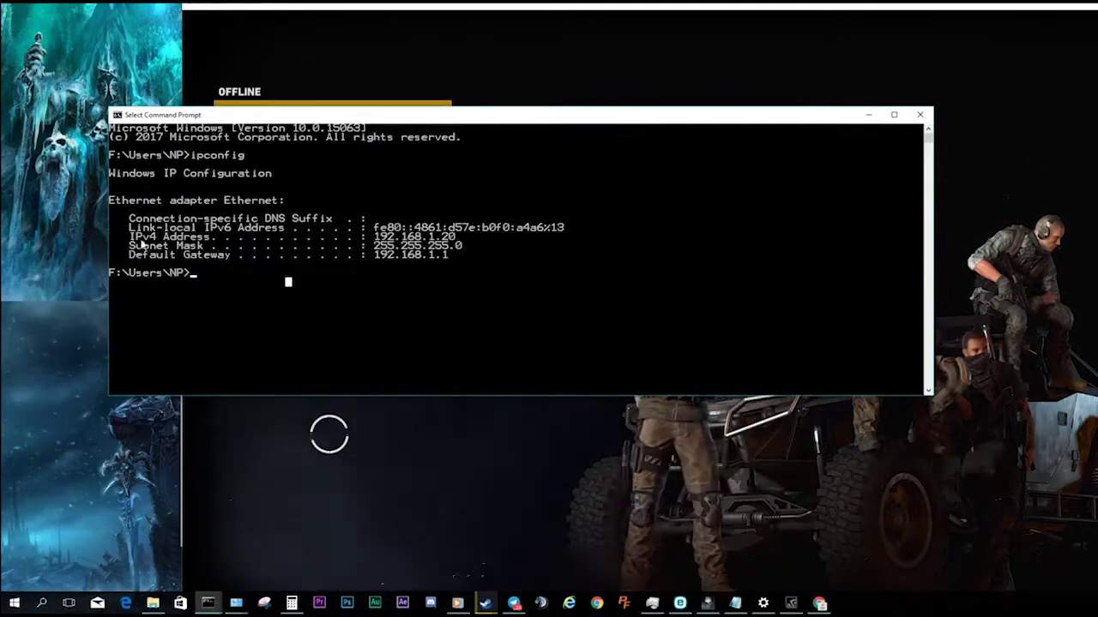
{"action": "left_click_drag", "start_coordinate": [137, 245], "coordinate": [239, 237]}
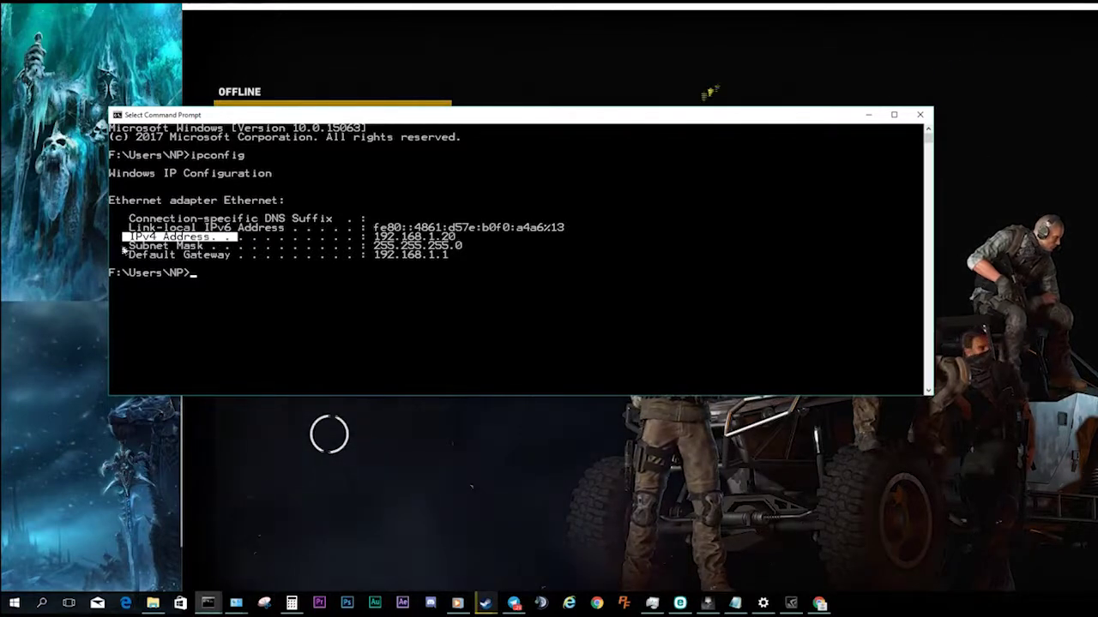
{"action": "left_click_drag", "start_coordinate": [128, 247], "coordinate": [230, 246]}
{"action": "left_click_drag", "start_coordinate": [121, 257], "coordinate": [269, 255]}
{"action": "left_click", "coordinate": [308, 320]}
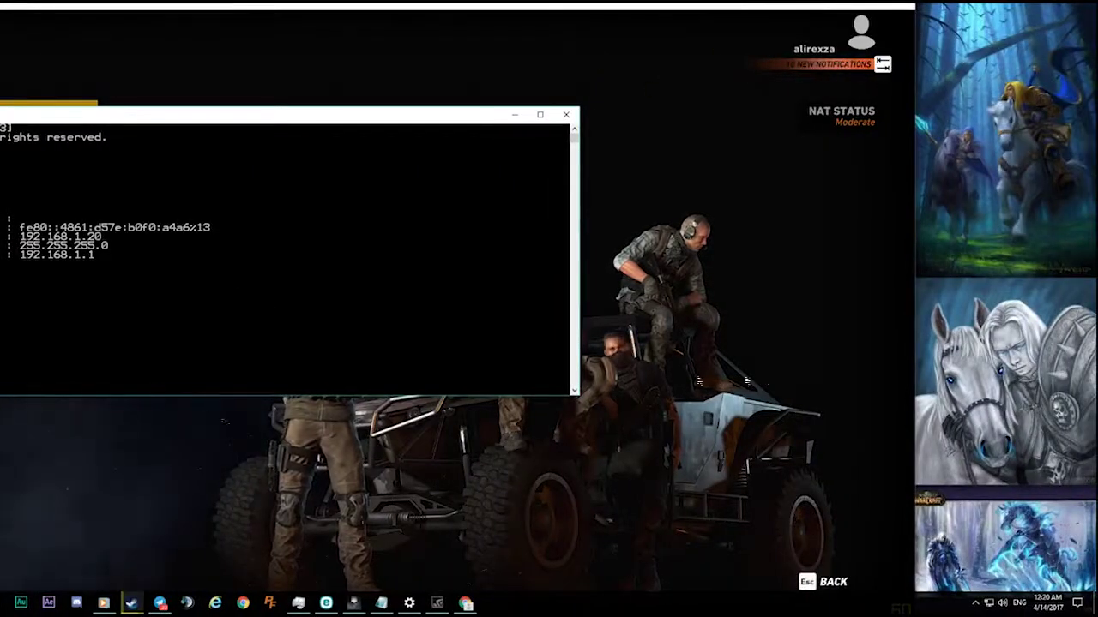
Open the Network and Sharing Center, keeping the ipconfig output open.
{"action": "left_click", "coordinate": [772, 389]}
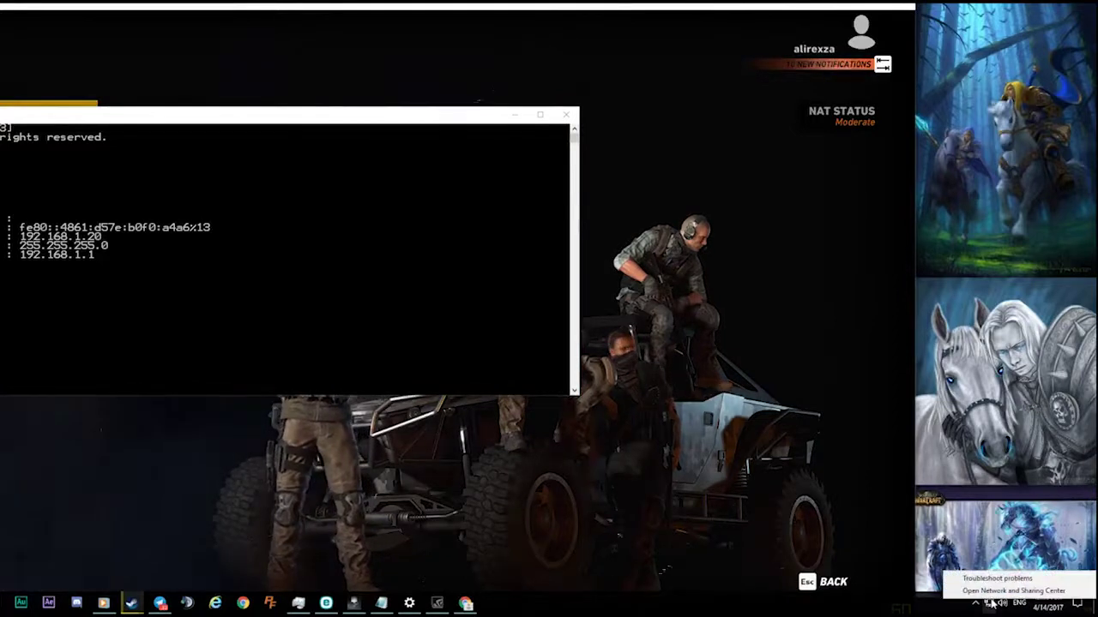
{"action": "right_click", "coordinate": [987, 604]}
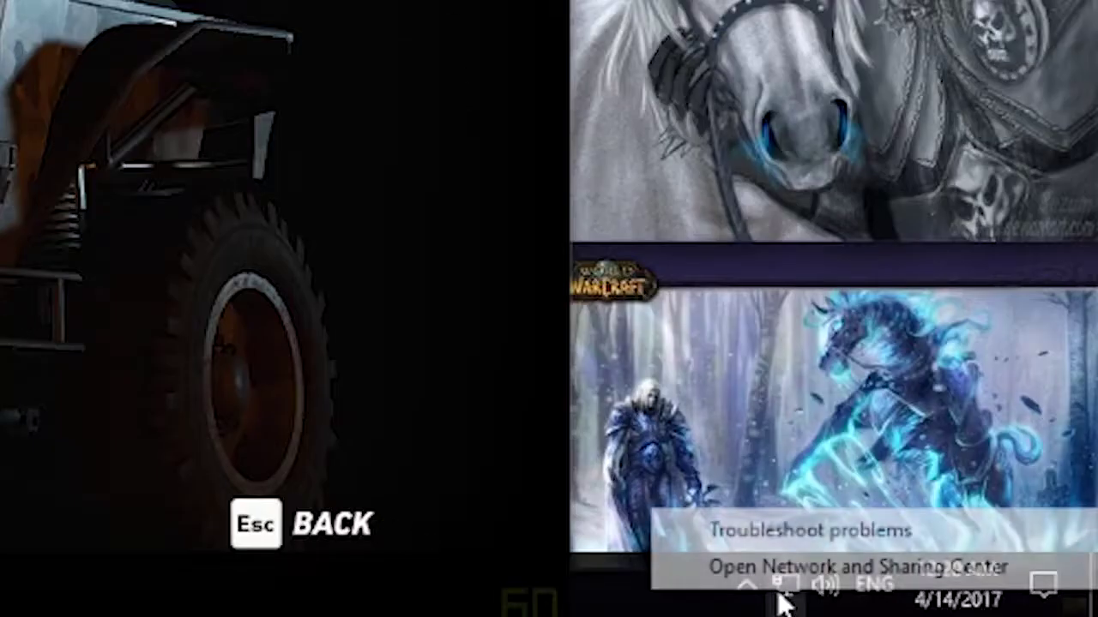
{"action": "left_click", "coordinate": [989, 597]}
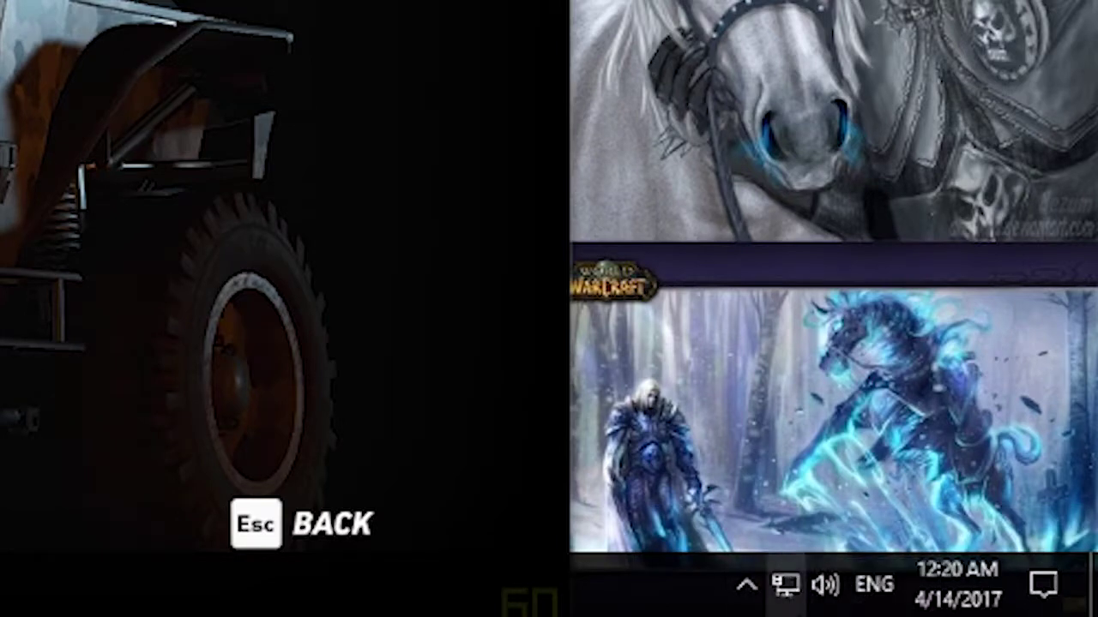
{"action": "right_click", "coordinate": [787, 600]}
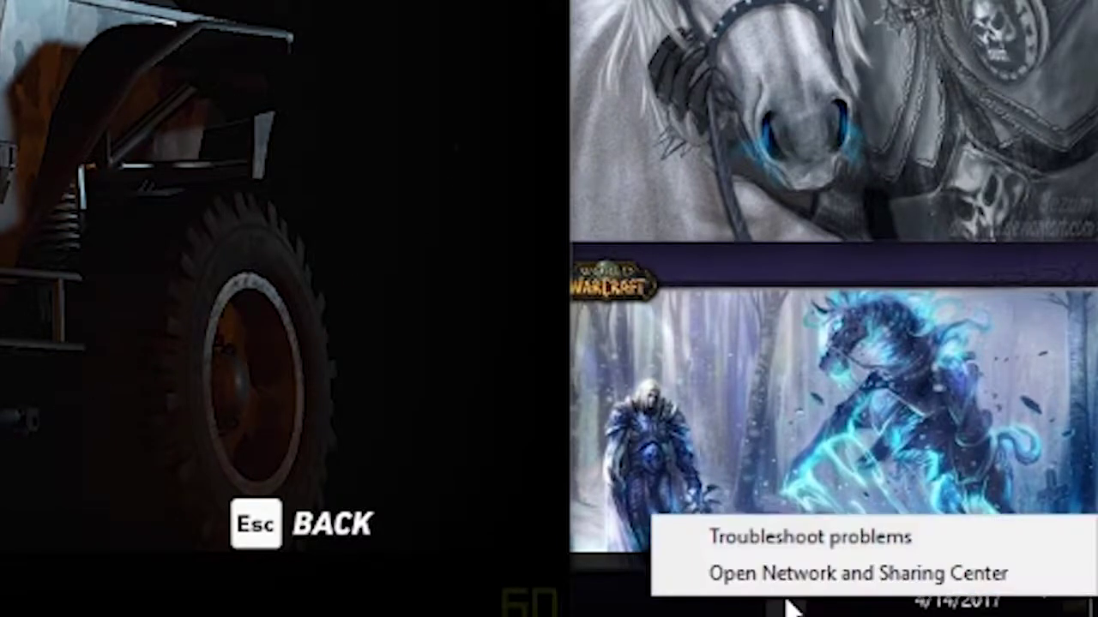
{"action": "left_click", "coordinate": [810, 586]}
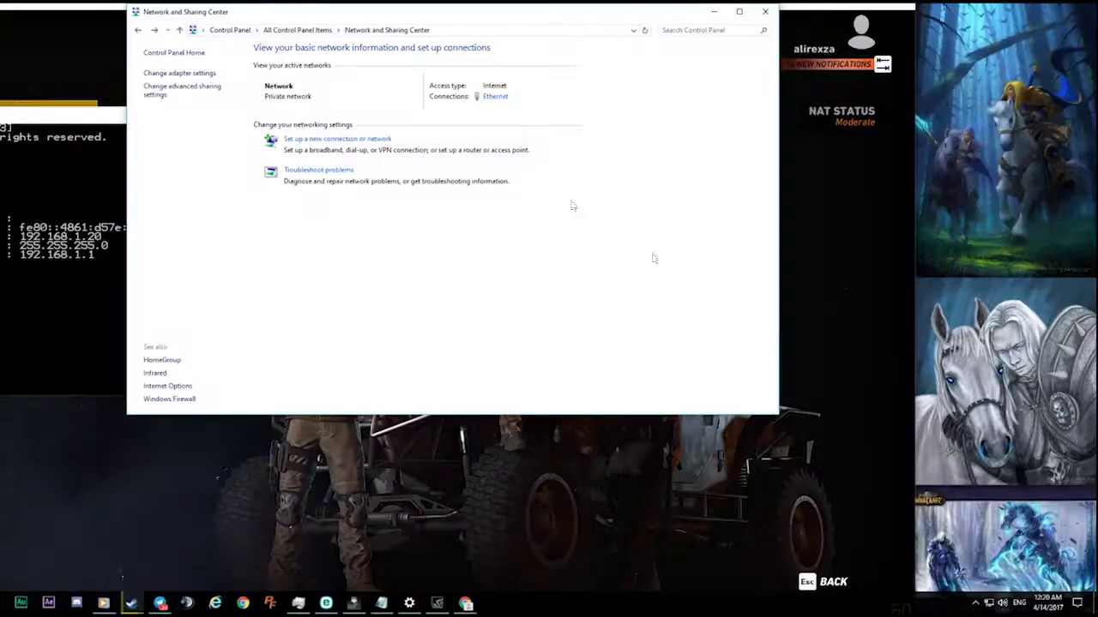
Reopen the Network and Sharing Center from the full list of Control Panel items and show the adapter settings.
{"action": "left_click", "coordinate": [302, 30]}
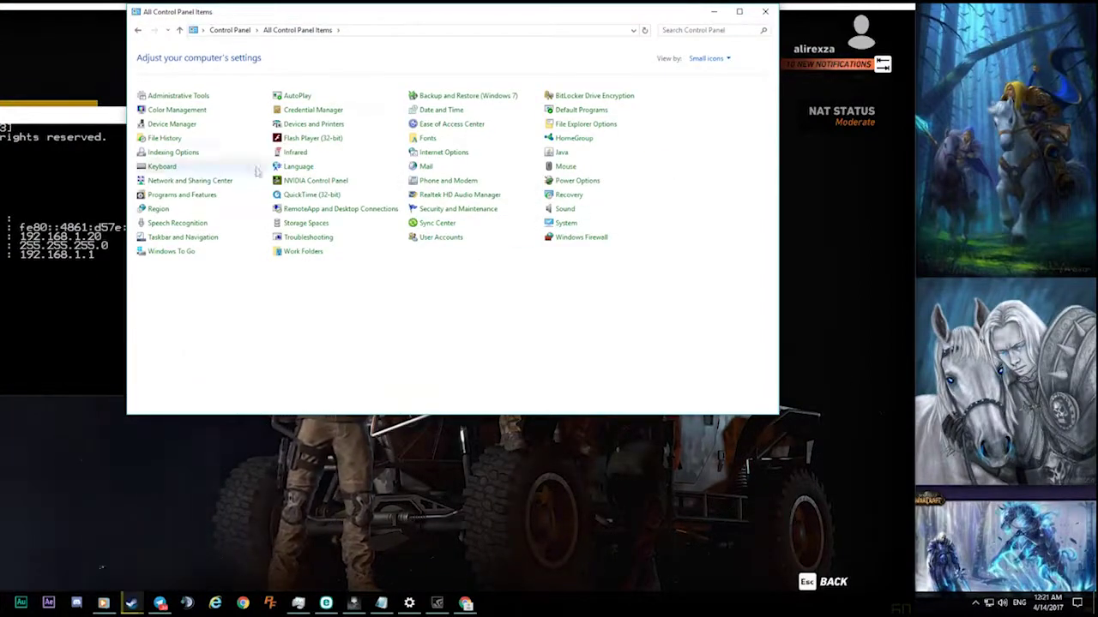
{"action": "left_click", "coordinate": [172, 182]}
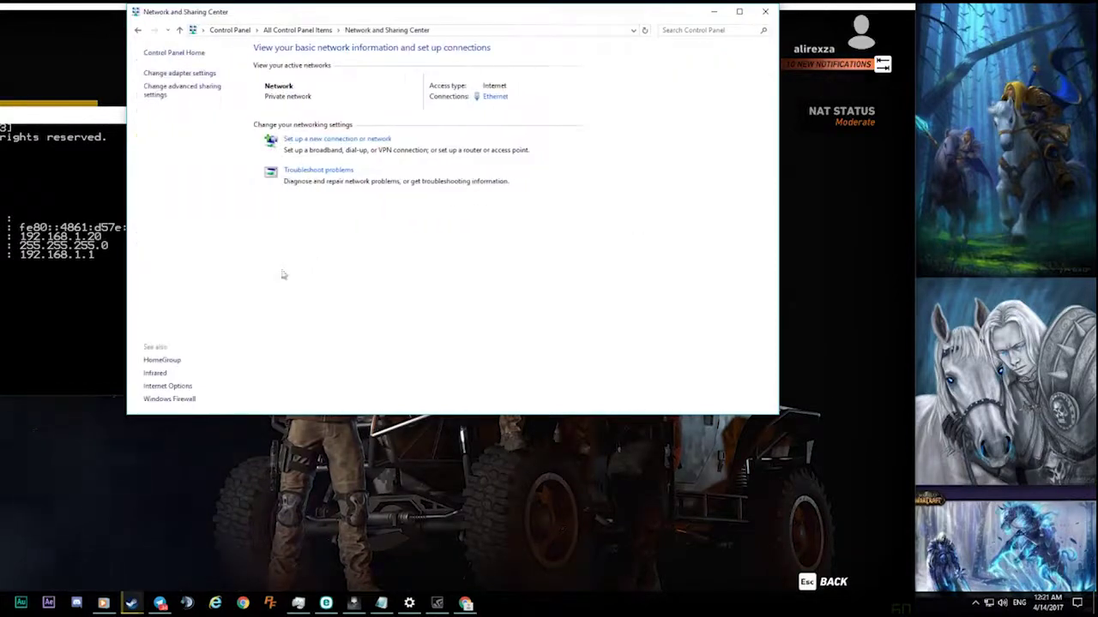
{"action": "left_click", "coordinate": [170, 75]}
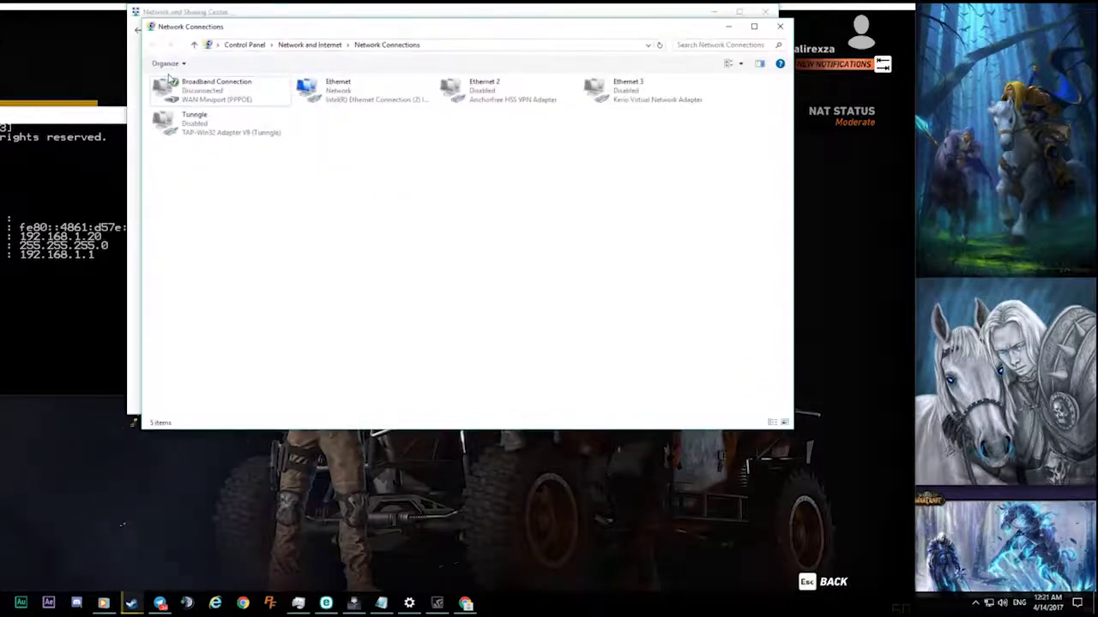
Open the Internet Protocol Version 4 (TCP/IPv4) properties of the Ethernet connection.
{"action": "right_click", "coordinate": [329, 100]}
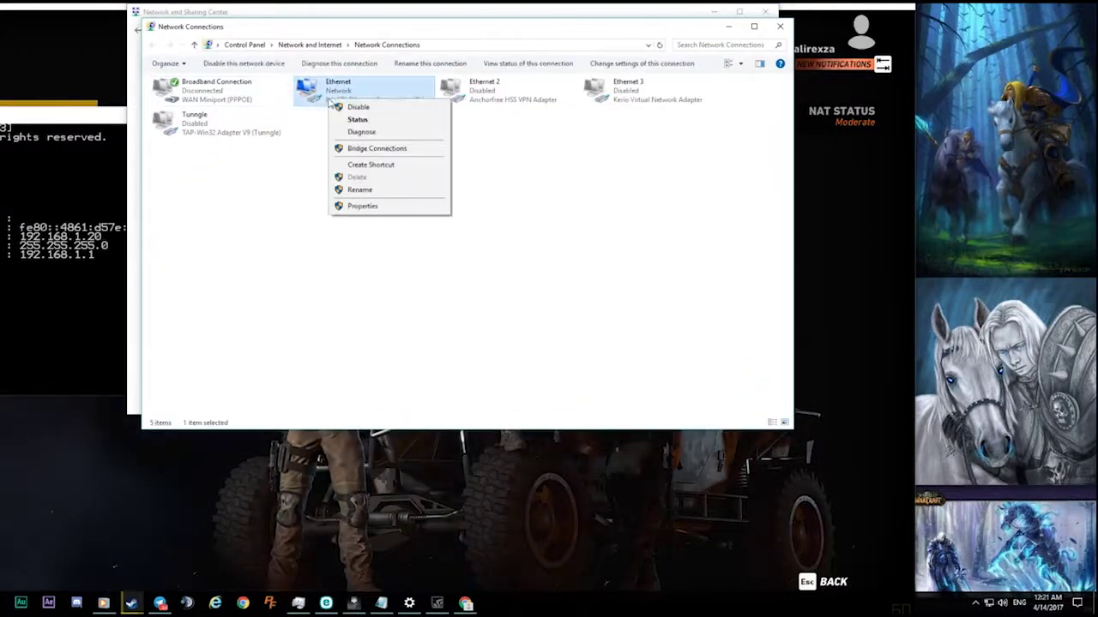
{"action": "left_click", "coordinate": [257, 230]}
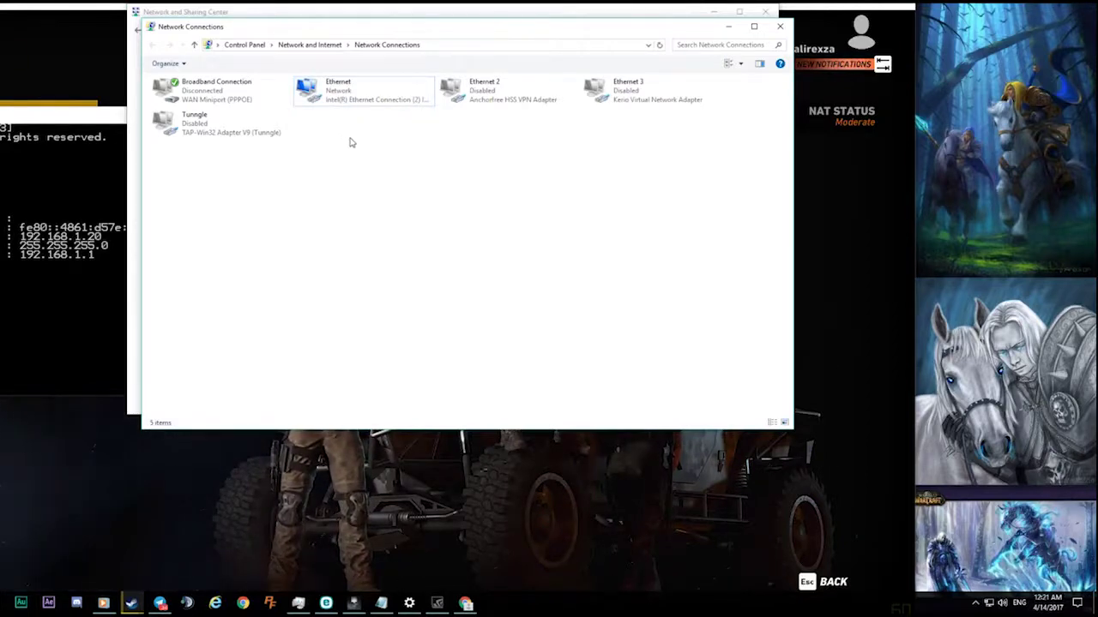
{"action": "right_click", "coordinate": [348, 100]}
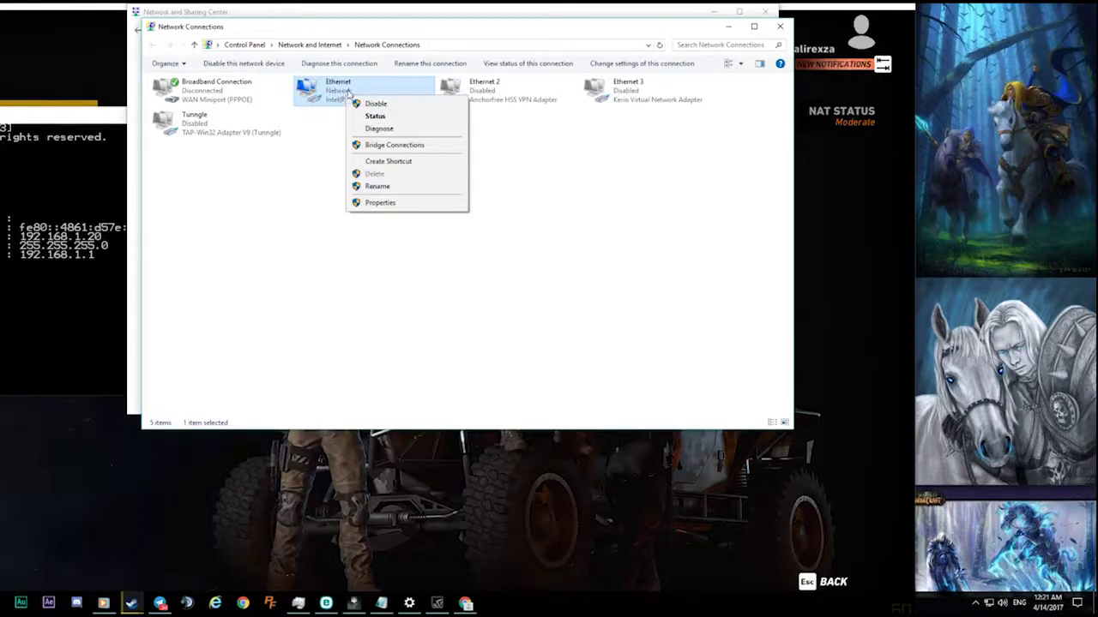
{"action": "left_click", "coordinate": [382, 203]}
{"action": "left_click", "coordinate": [274, 204]}
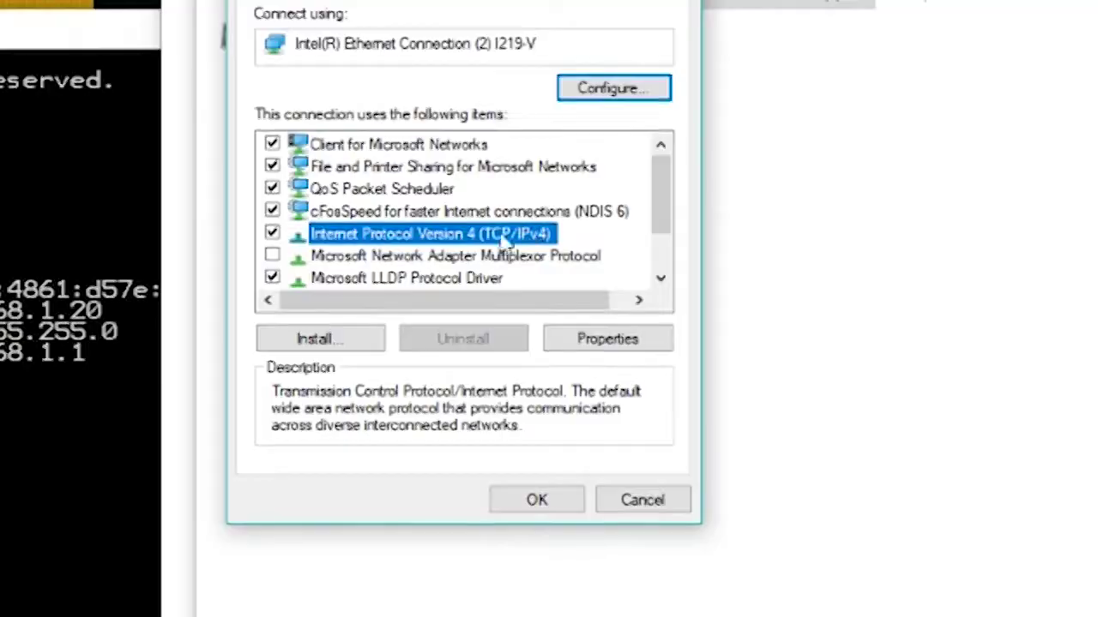
{"action": "left_click", "coordinate": [610, 343]}
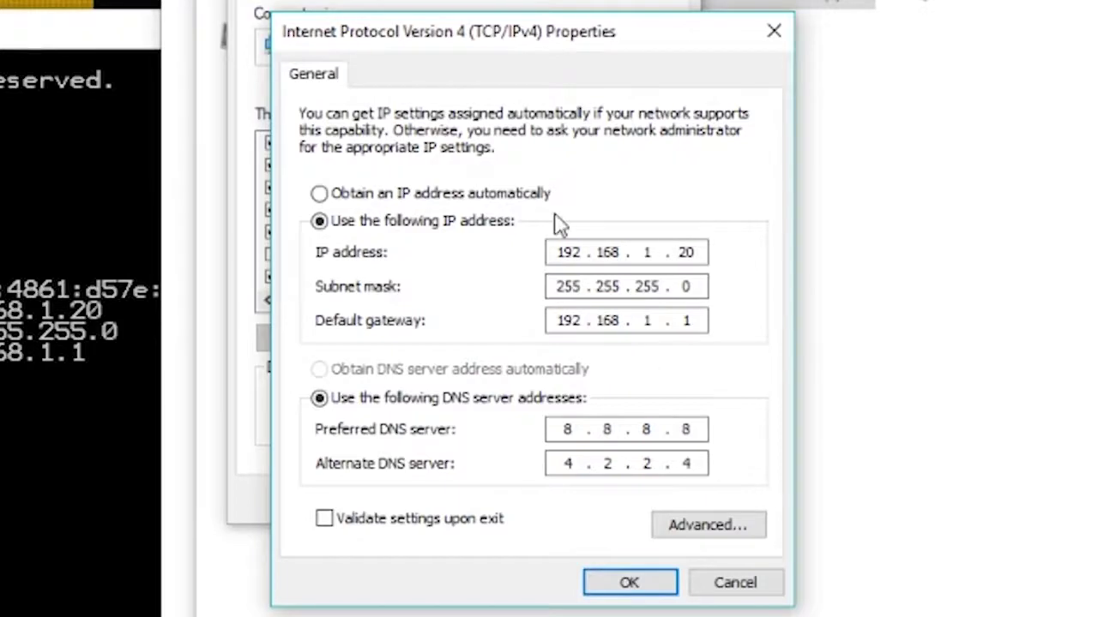
Set the Ethernet connection's IPv4 properties to obtain the IP address and DNS server address automatically, and apply the settings.
{"action": "left_click", "coordinate": [319, 193]}
{"action": "left_click", "coordinate": [441, 369]}
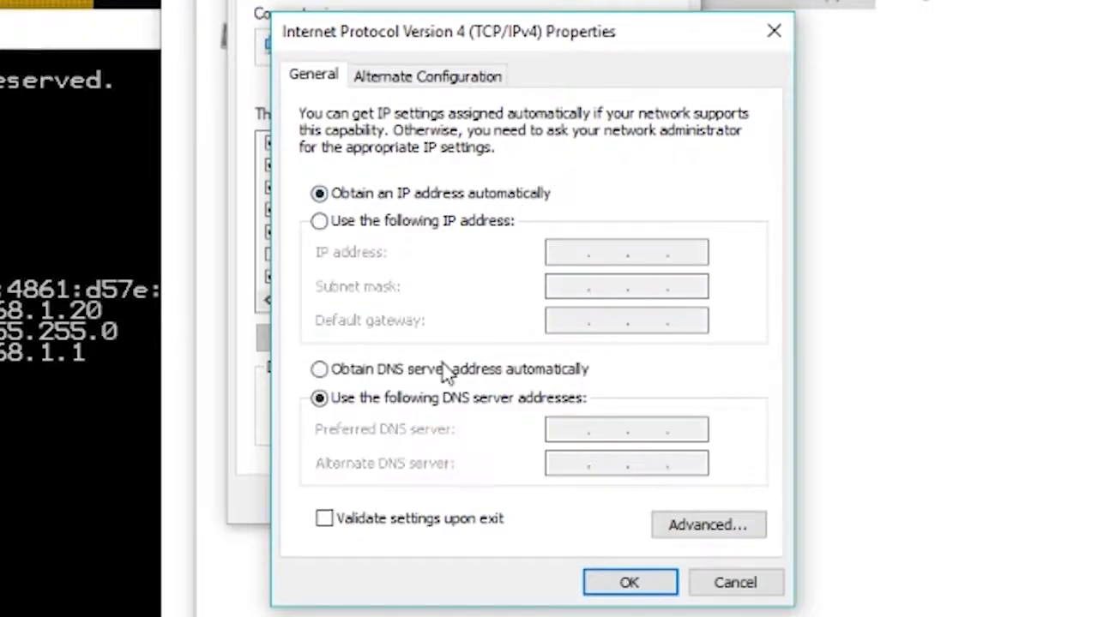
{"action": "left_click", "coordinate": [660, 585]}
{"action": "left_click", "coordinate": [559, 504]}
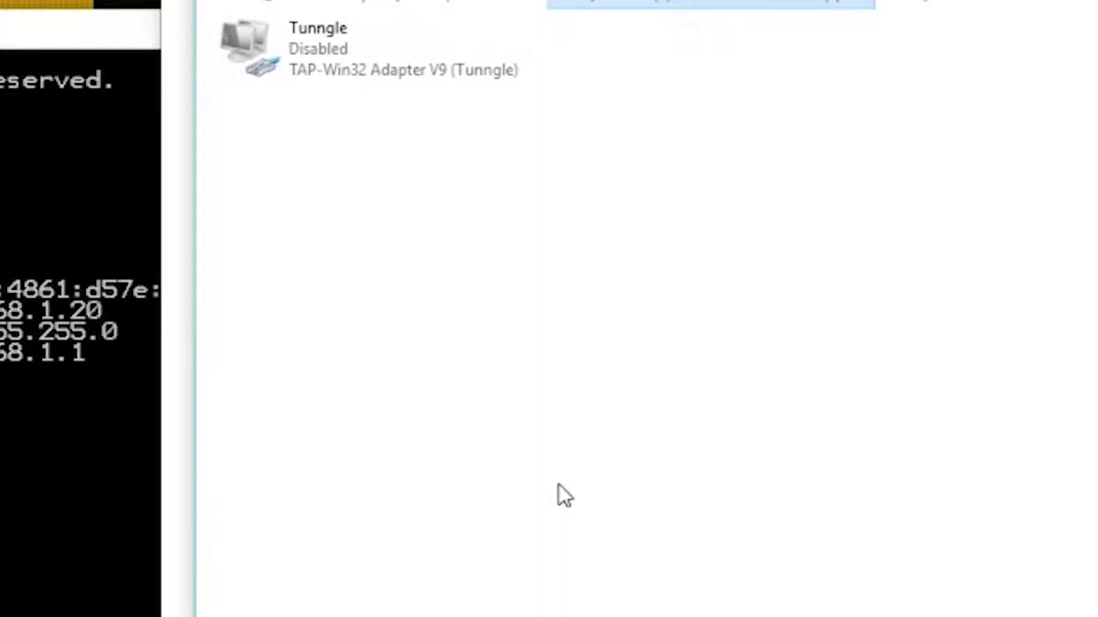
{"action": "left_click", "coordinate": [842, 244]}
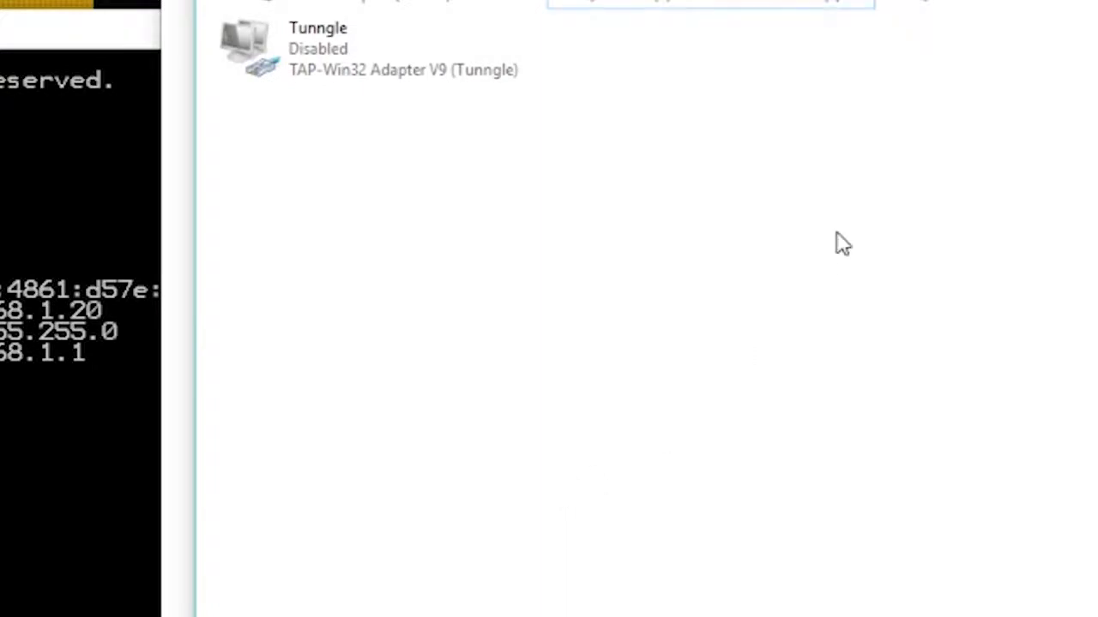
Reopen the Ethernet connection's TCP/IPv4 properties and switch from automatic addressing to a manually specified IP address.
{"action": "right_click", "coordinate": [746, 13]}
{"action": "left_click", "coordinate": [755, 246]}
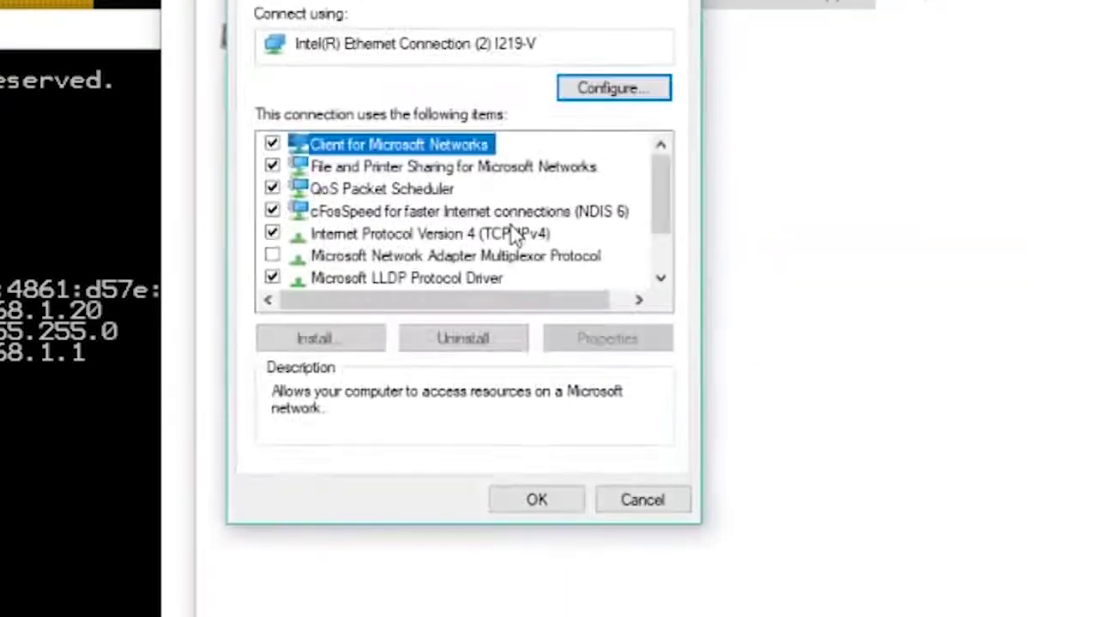
{"action": "left_click", "coordinate": [509, 233]}
{"action": "left_click", "coordinate": [601, 341]}
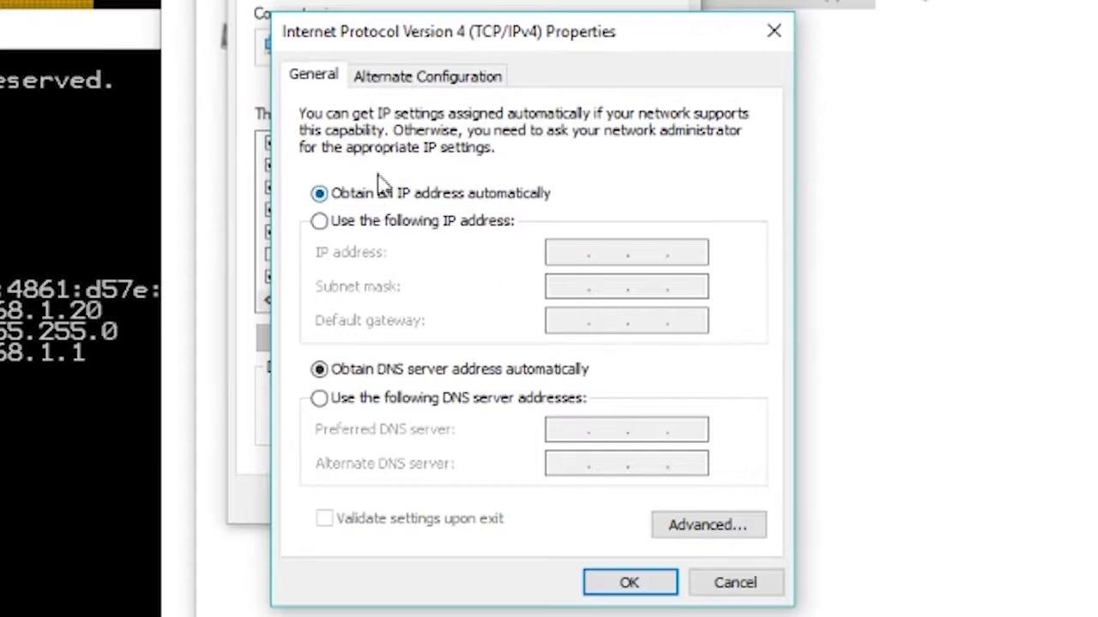
{"action": "left_click", "coordinate": [370, 241]}
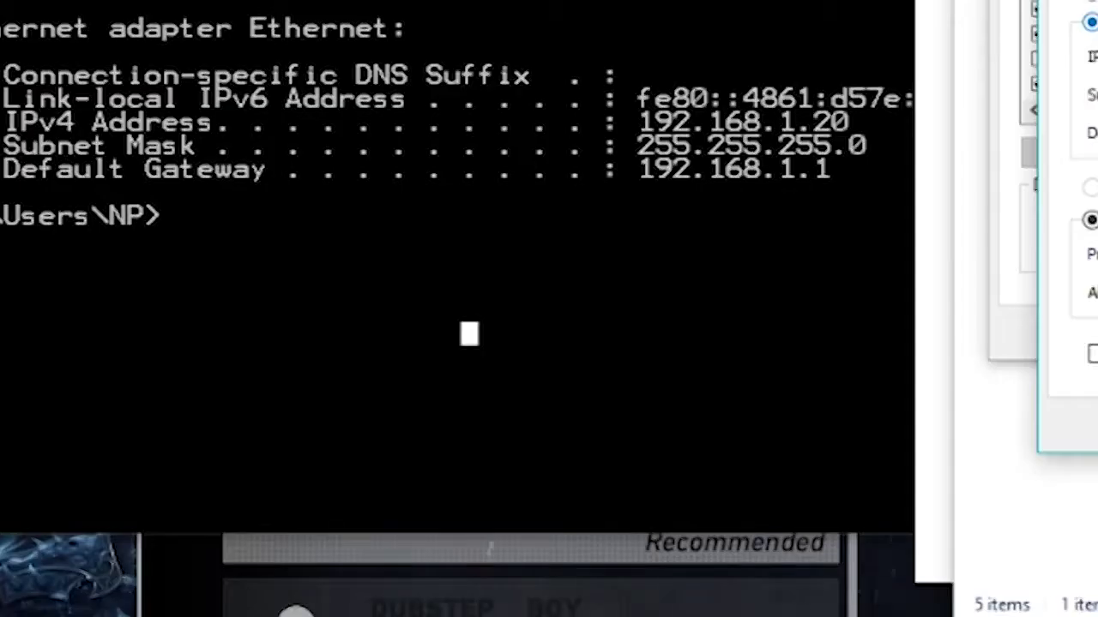
Run ipconfig again in Command Prompt, highlight the IPv4 address line and place the window beside the IPv4 properties.
{"action": "left_click", "coordinate": [595, 383]}
{"action": "type", "text": "ipconfig"}
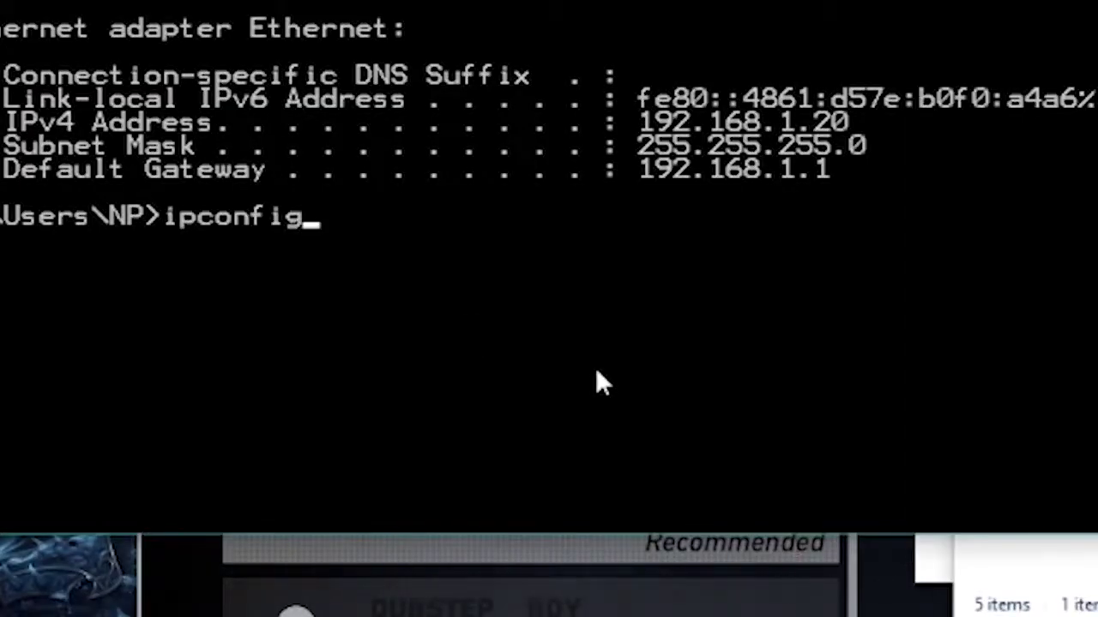
{"action": "key", "text": "Return"}
{"action": "scroll", "coordinate": [626, 369], "scroll_direction": "down", "scroll_amount": 2}
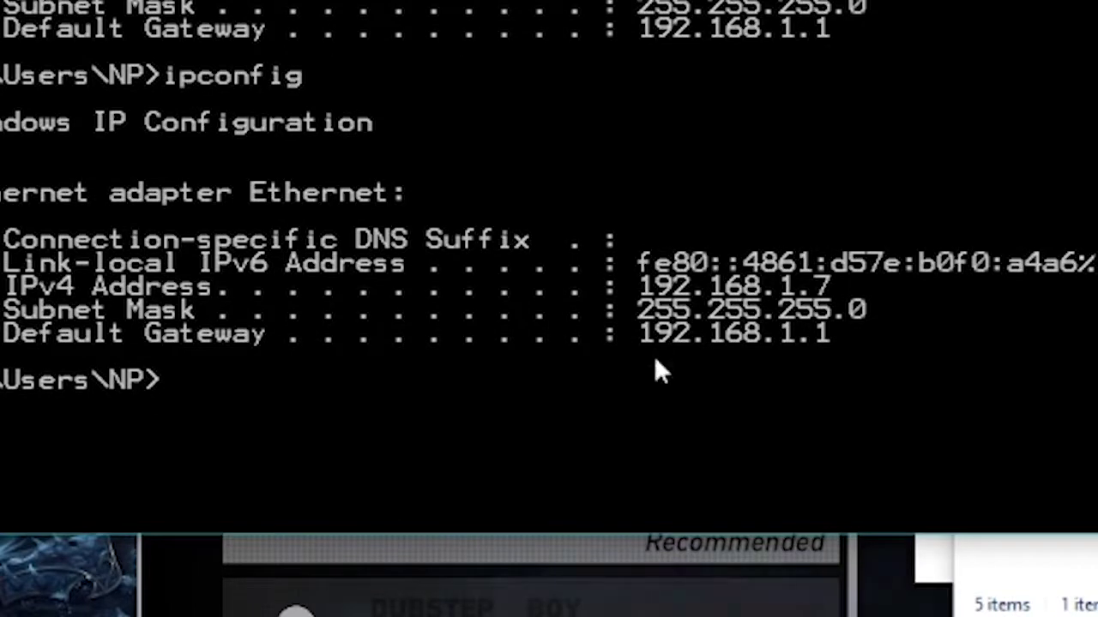
{"action": "left_click_drag", "start_coordinate": [882, 287], "coordinate": [74, 286]}
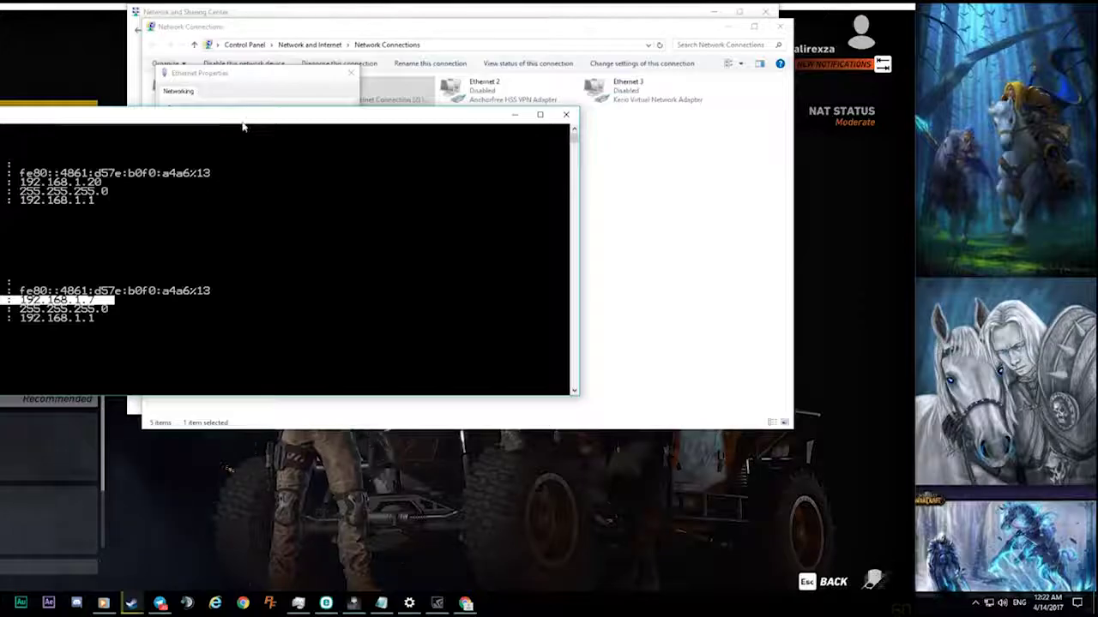
{"action": "left_click_drag", "start_coordinate": [245, 123], "coordinate": [784, 140]}
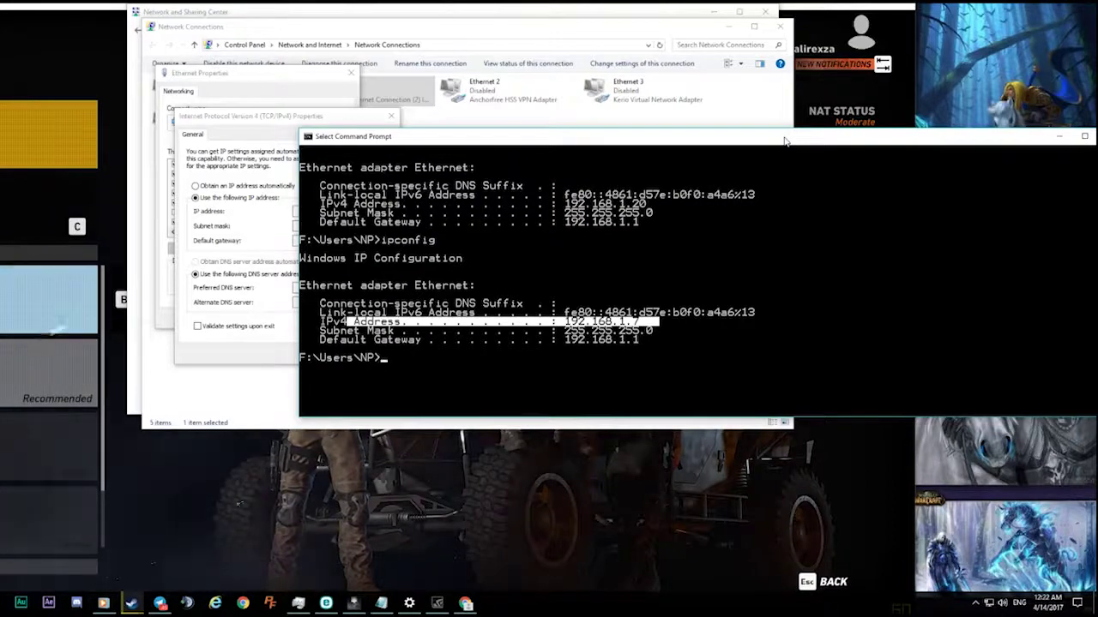
Enter 192.168.1.30 as the static IP address and 255.255.255.0 as the subnet mask in the IPv4 properties.
{"action": "left_click", "coordinate": [295, 202]}
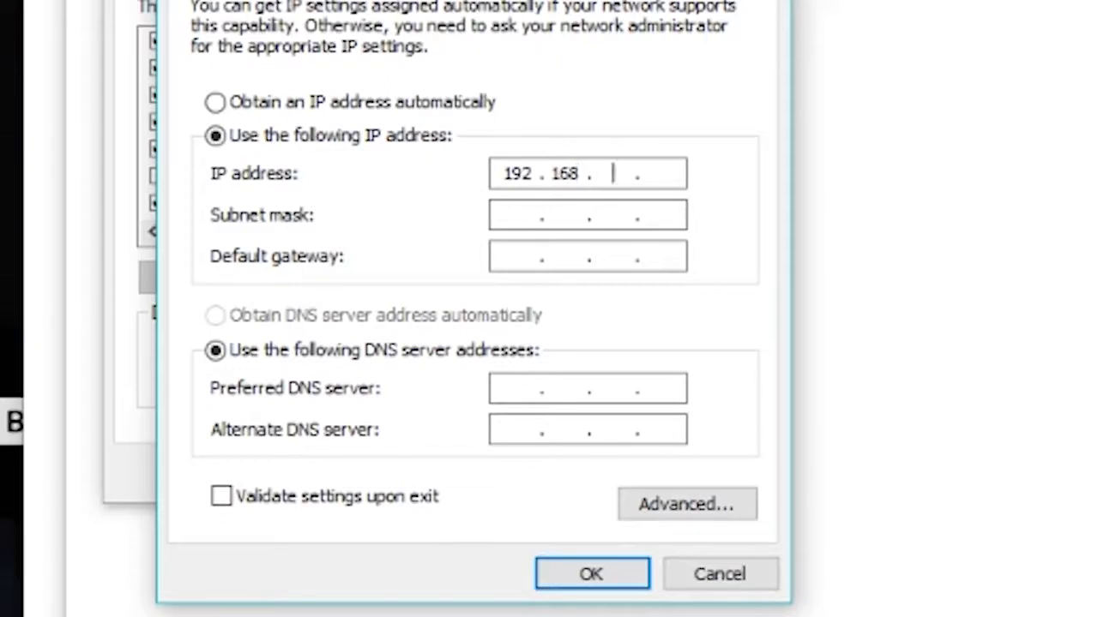
{"action": "double_click", "coordinate": [495, 186]}
{"action": "double_click", "coordinate": [566, 176]}
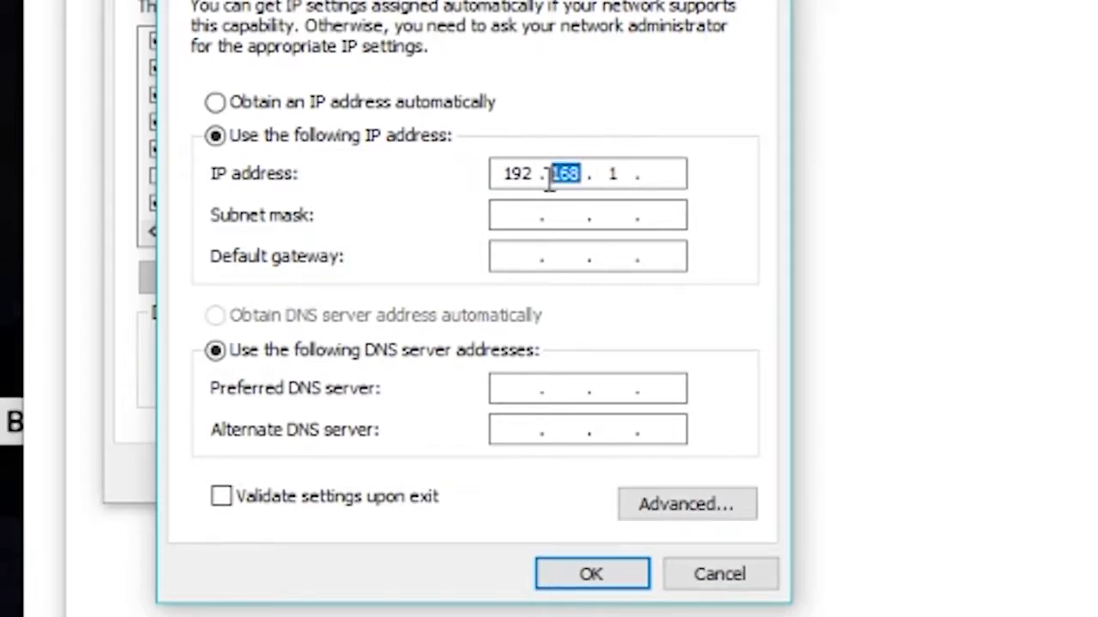
{"action": "double_click", "coordinate": [605, 180]}
{"action": "left_click", "coordinate": [524, 221]}
{"action": "left_click_drag", "start_coordinate": [509, 221], "coordinate": [701, 221]}
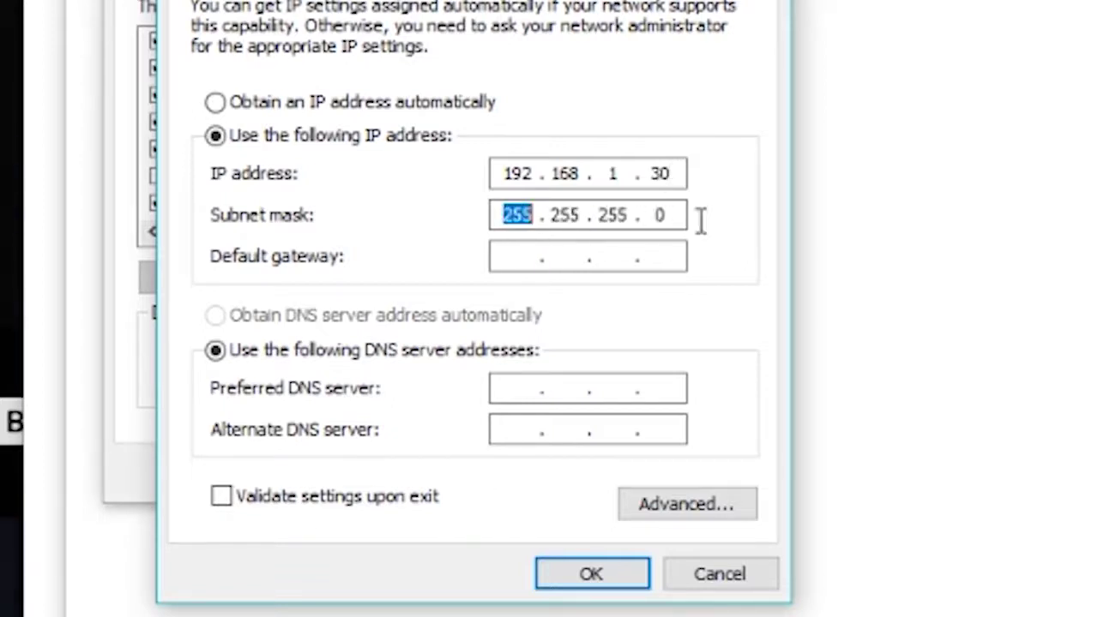
{"action": "left_click", "coordinate": [574, 221]}
{"action": "left_click_drag", "start_coordinate": [565, 219], "coordinate": [604, 254]}
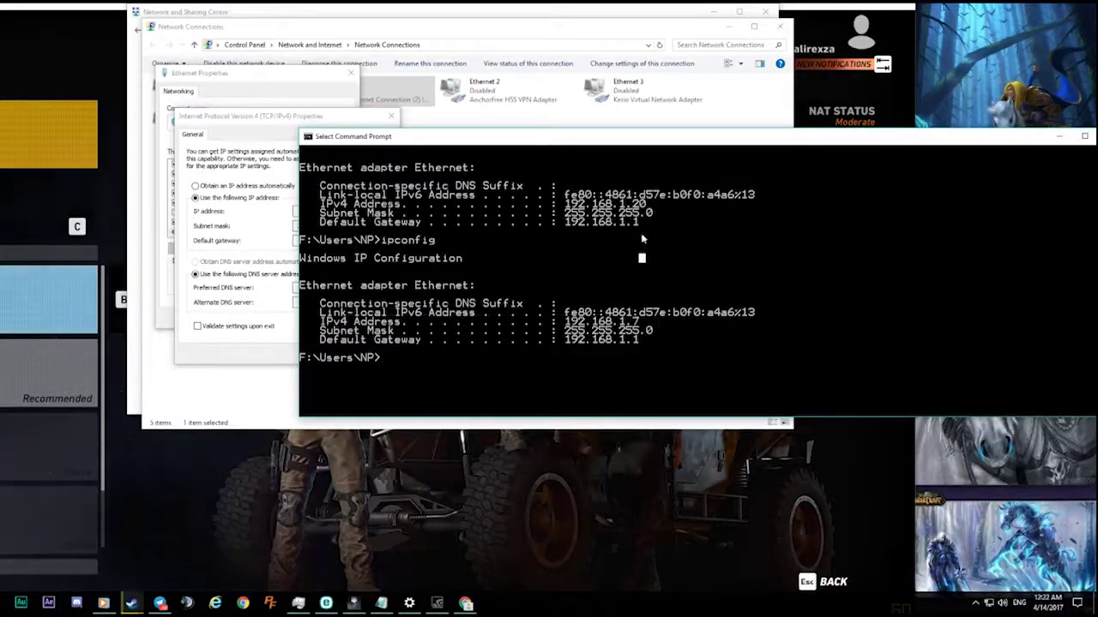
Examine the default gateway in the ipconfig output and load the router's page at 192.168.1.1 in the browser.
{"action": "left_click_drag", "start_coordinate": [649, 221], "coordinate": [343, 223]}
{"action": "left_click_drag", "start_coordinate": [644, 340], "coordinate": [302, 340]}
{"action": "left_click", "coordinate": [580, 340]}
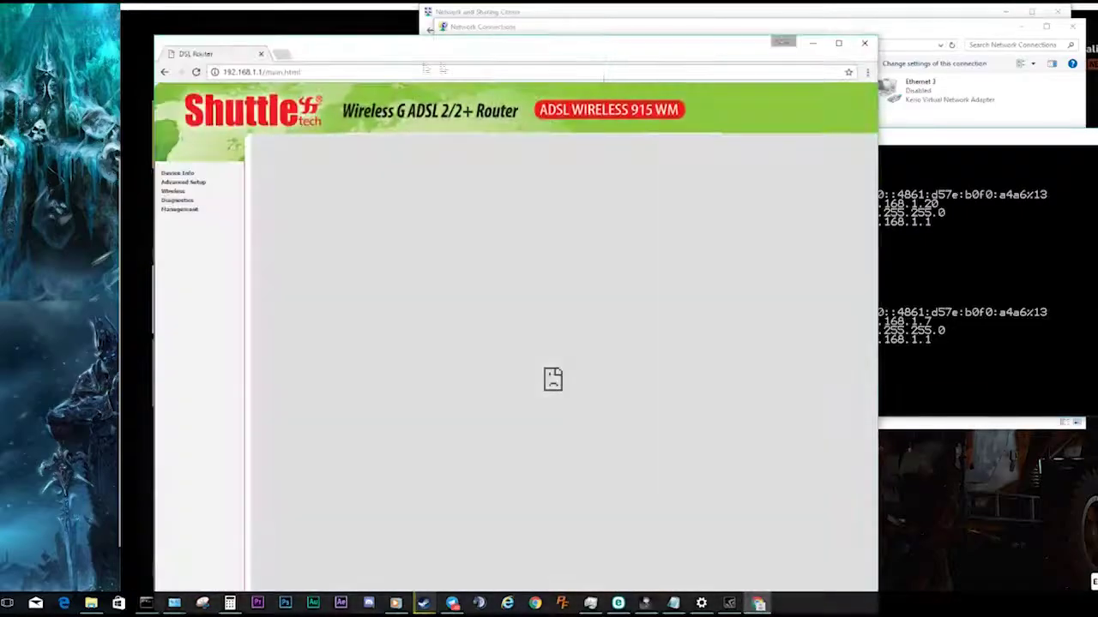
{"action": "left_click", "coordinate": [196, 72]}
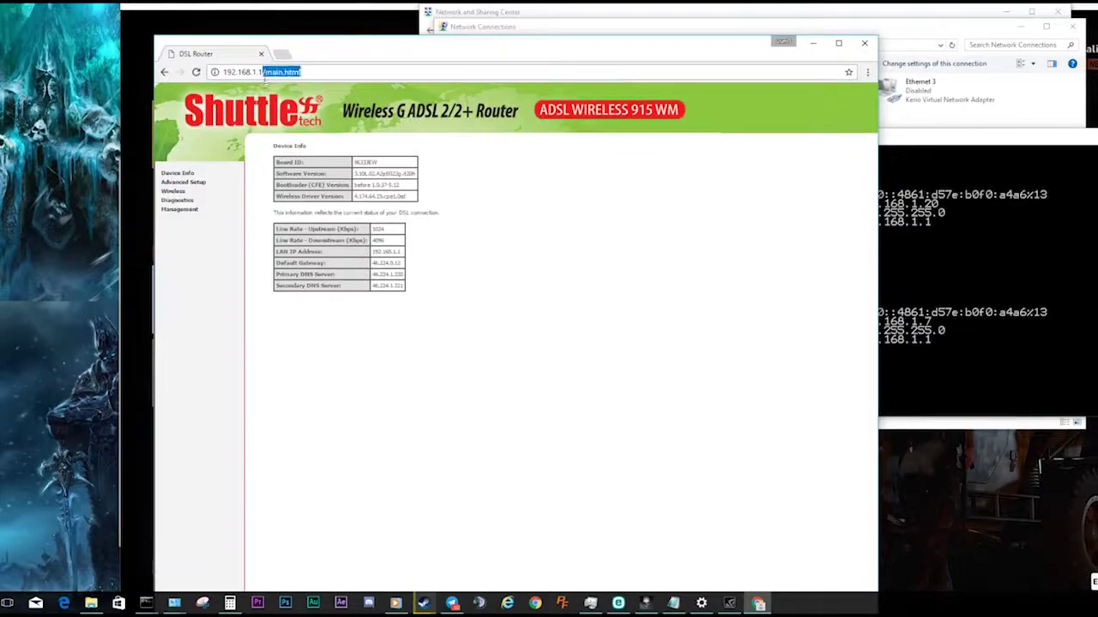
{"action": "key", "text": "BackSpace"}
{"action": "key", "text": "Return"}
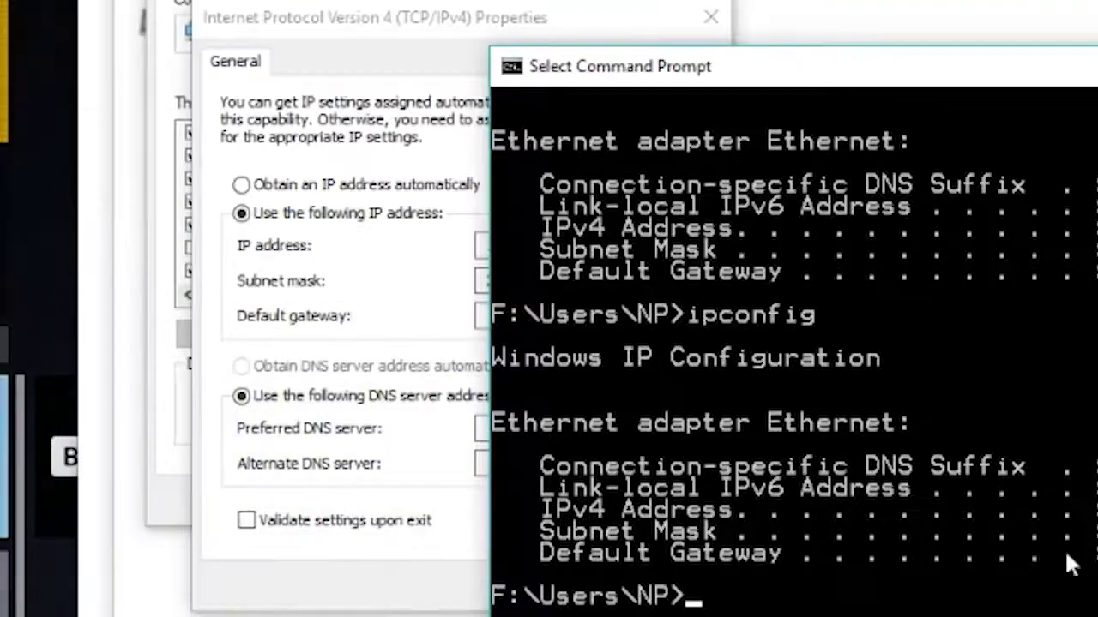
{"action": "left_click_drag", "start_coordinate": [1070, 564], "coordinate": [572, 553]}
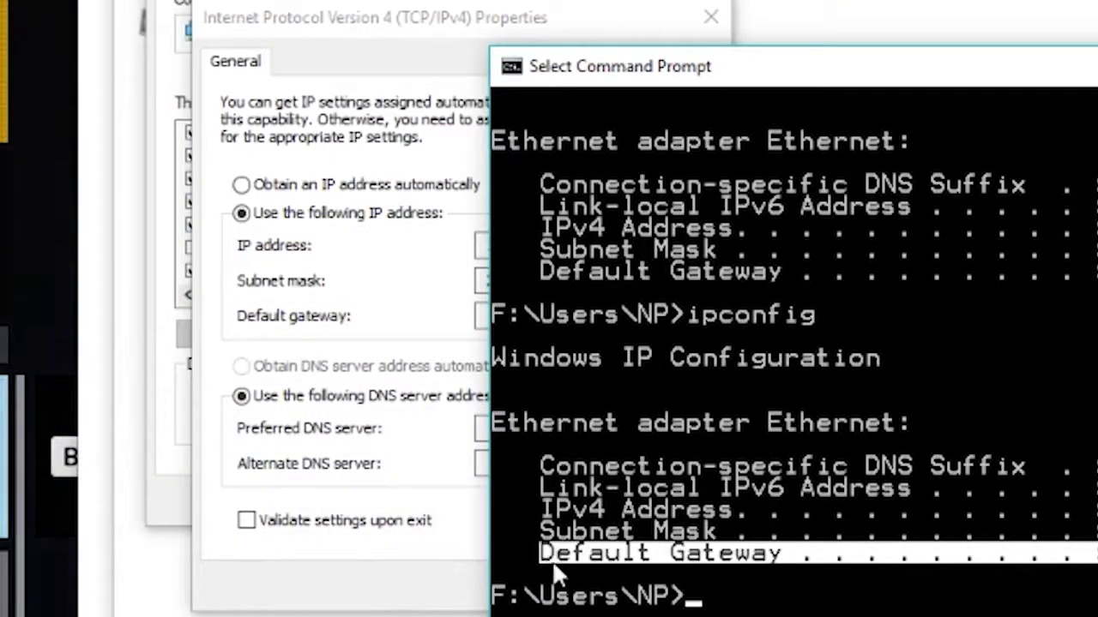
{"action": "left_click", "coordinate": [856, 558]}
Set the default gateway to 192.168.1.1, preferred DNS to 8.8.8.8 and alternate DNS to 4.2.2.4, and apply the Ethernet settings.
{"action": "left_click", "coordinate": [497, 316]}
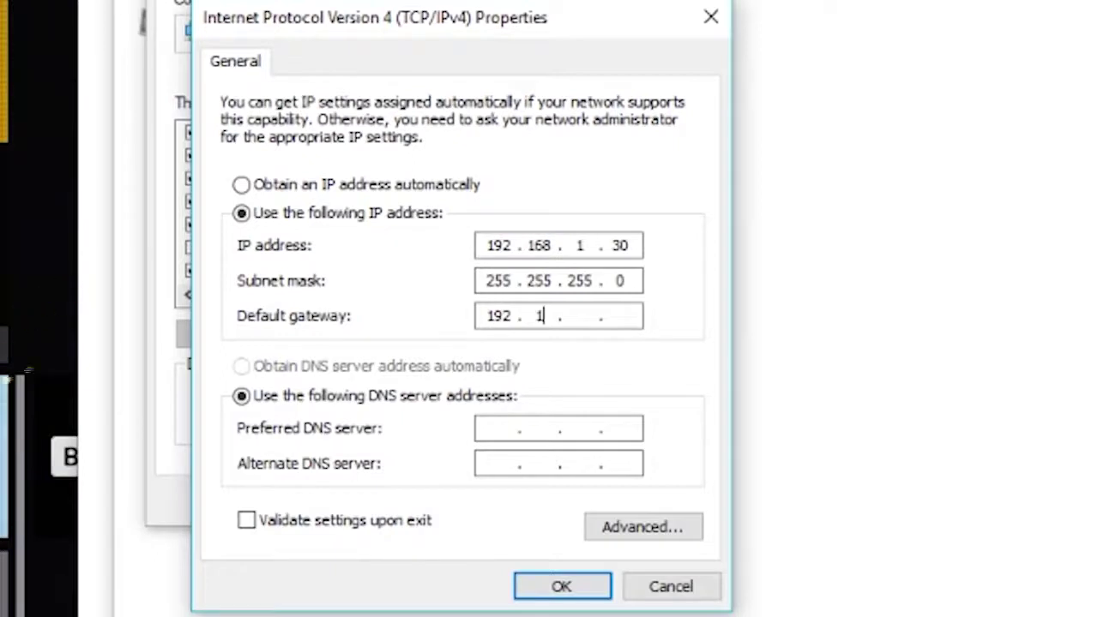
{"action": "key", "text": "Tab"}
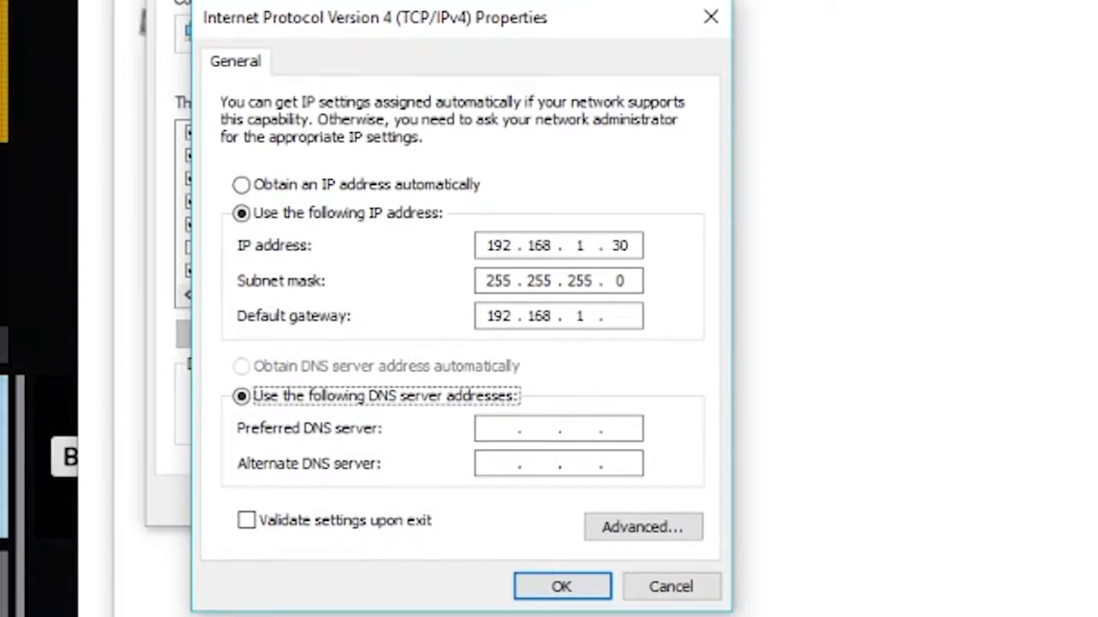
{"action": "left_click", "coordinate": [622, 316]}
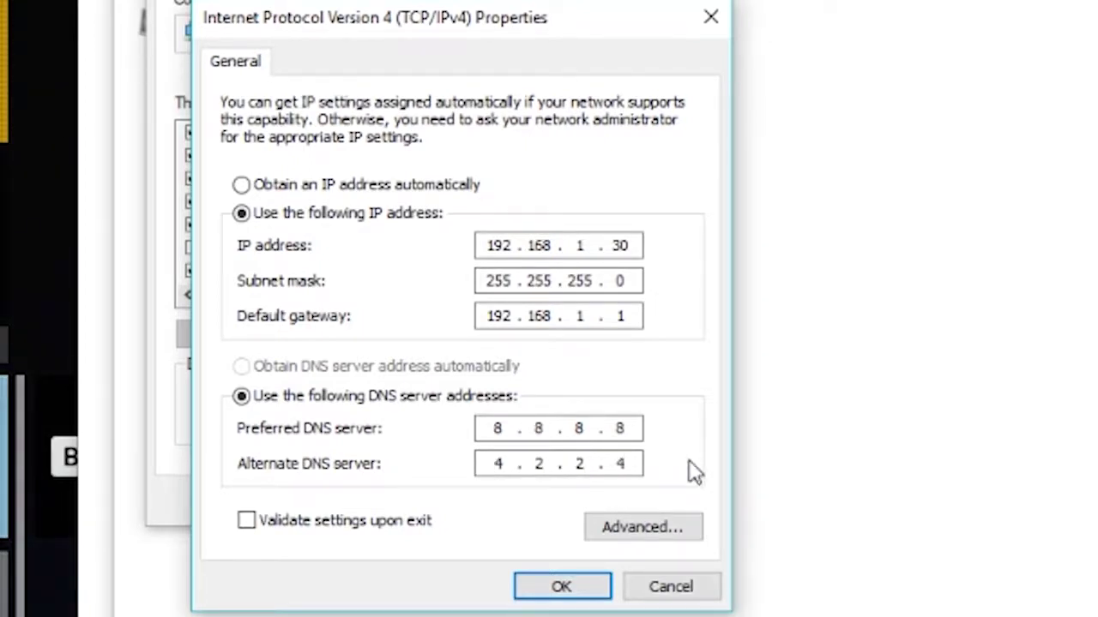
{"action": "left_click", "coordinate": [568, 588]}
{"action": "left_click", "coordinate": [454, 316]}
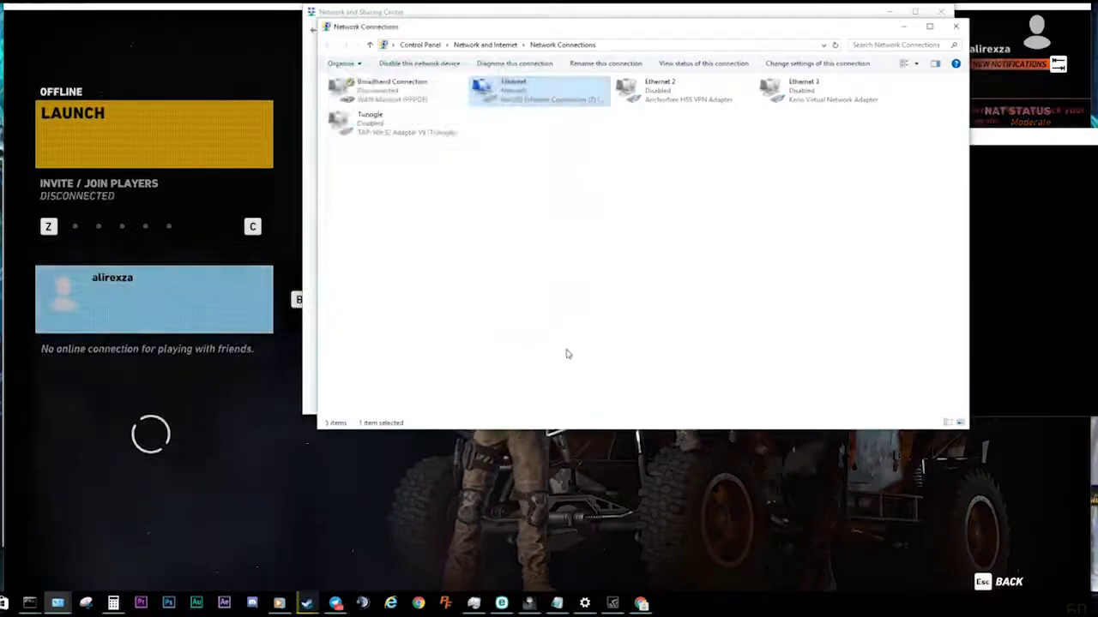
{"action": "left_click", "coordinate": [566, 354]}
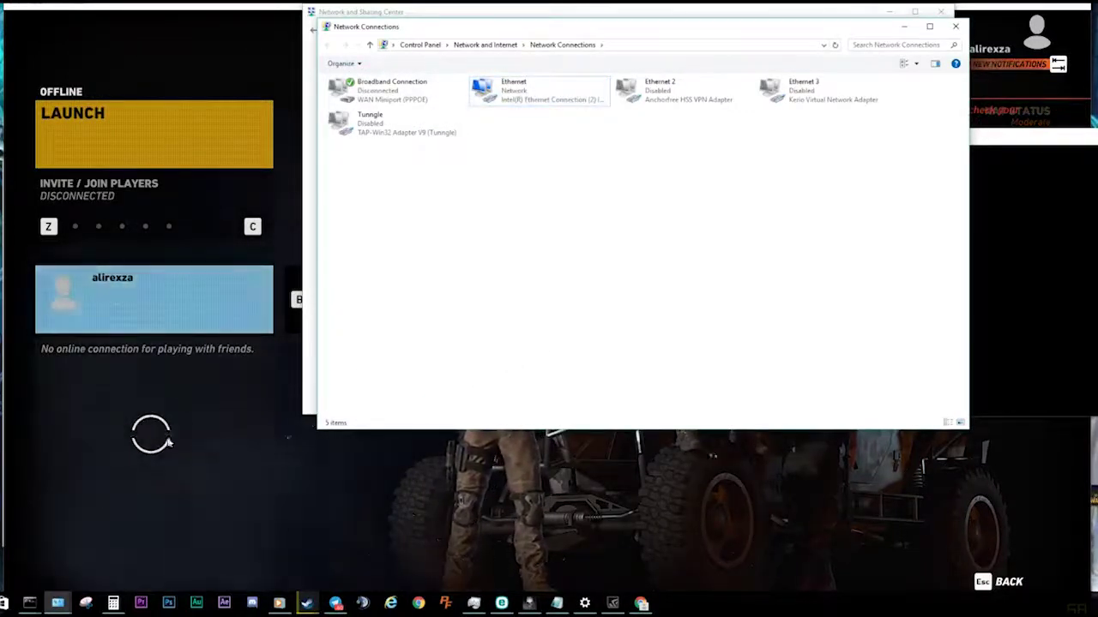
Switch to the game to check its notifications and NAT status, and return to the Network Connections window.
{"action": "left_click", "coordinate": [228, 483]}
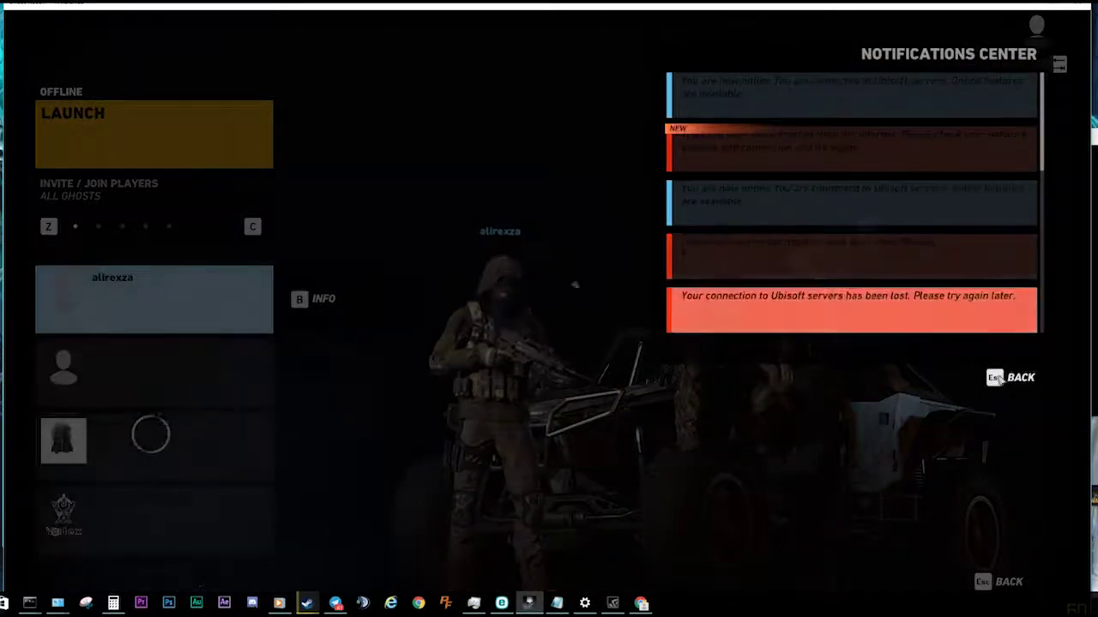
{"action": "left_click", "coordinate": [997, 380]}
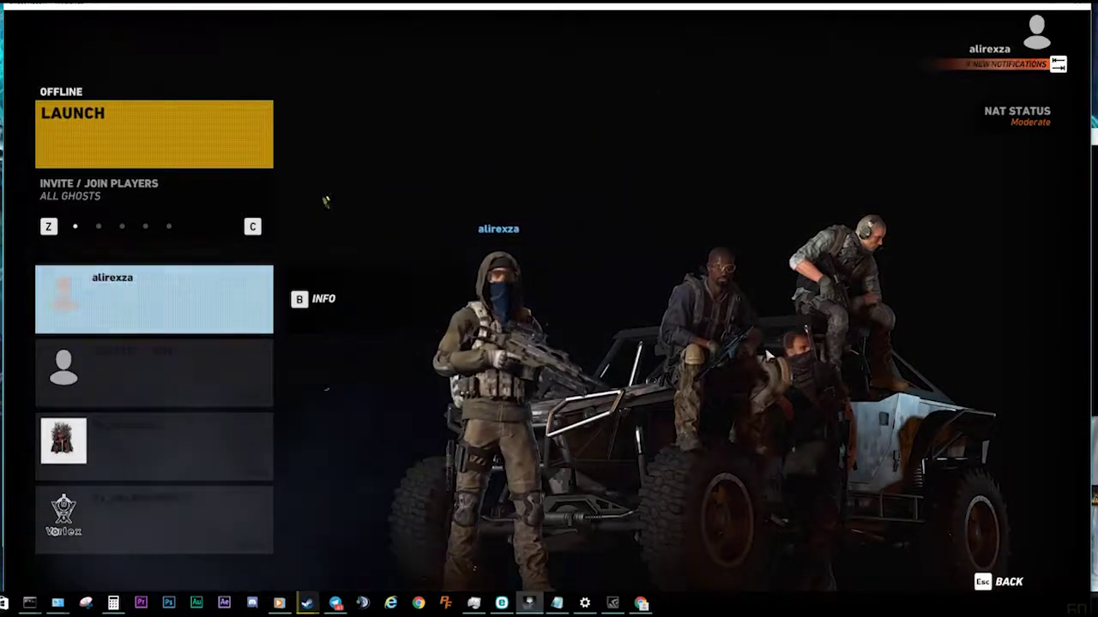
{"action": "key", "text": "alt+Tab"}
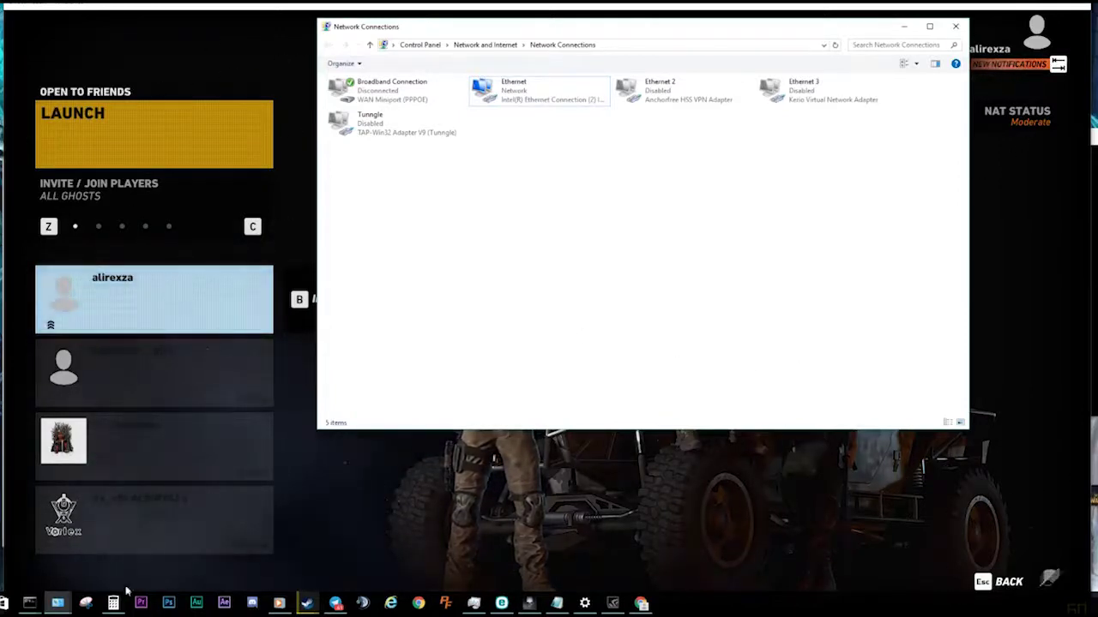
{"action": "left_click", "coordinate": [57, 603]}
{"action": "left_click", "coordinate": [99, 561]}
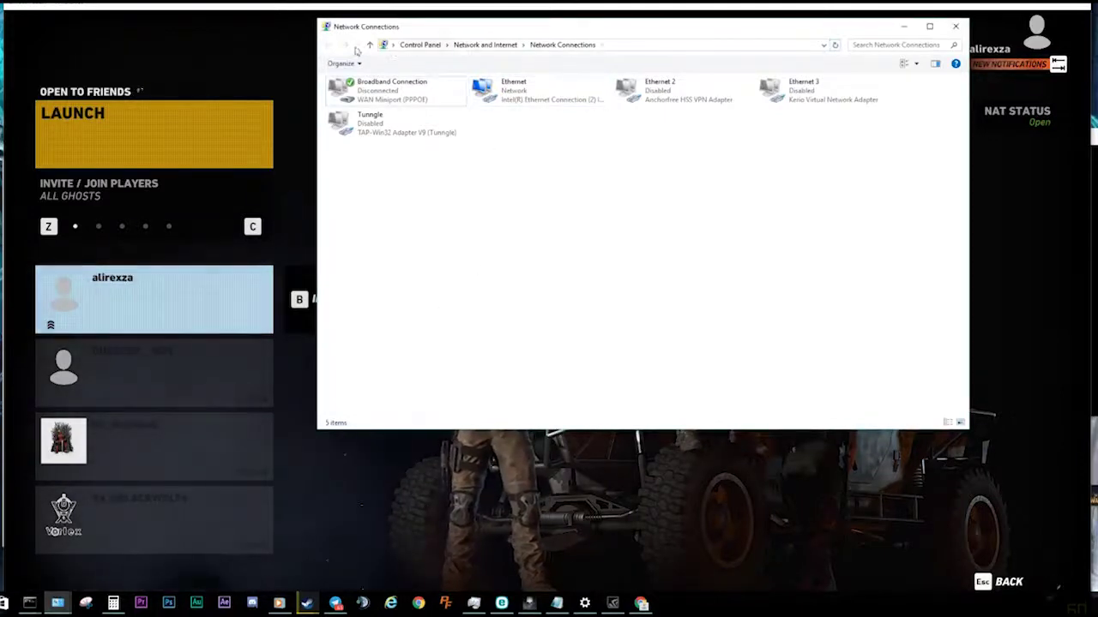
Display all Control Panel items as large icons and open Windows Firewall.
{"action": "left_click", "coordinate": [823, 44]}
{"action": "left_click", "coordinate": [802, 101]}
{"action": "left_click", "coordinate": [813, 72]}
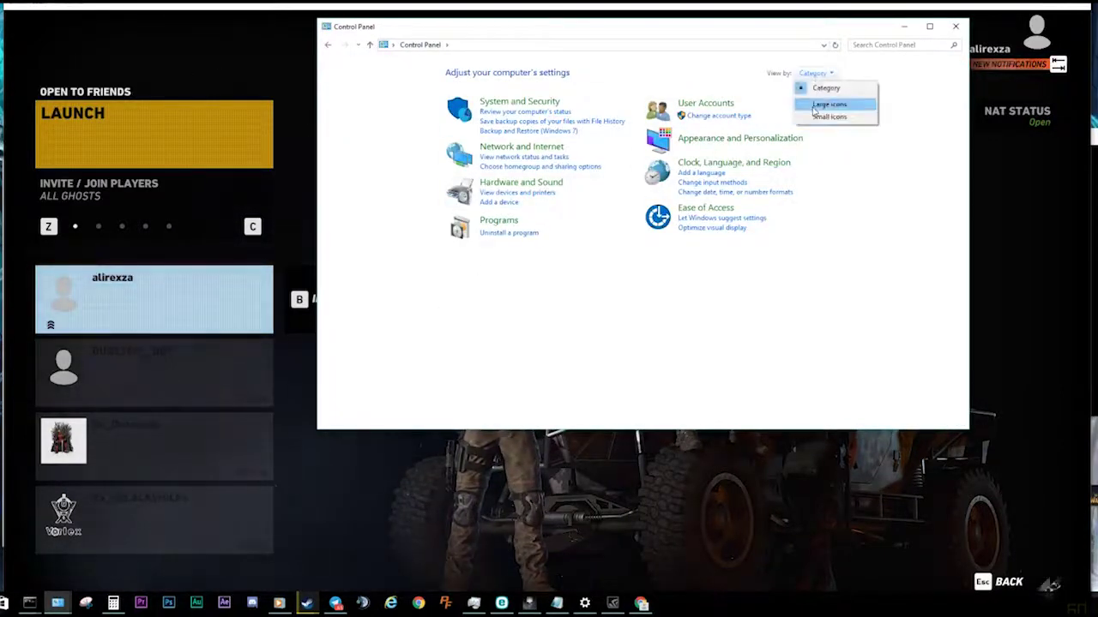
{"action": "left_click", "coordinate": [822, 103]}
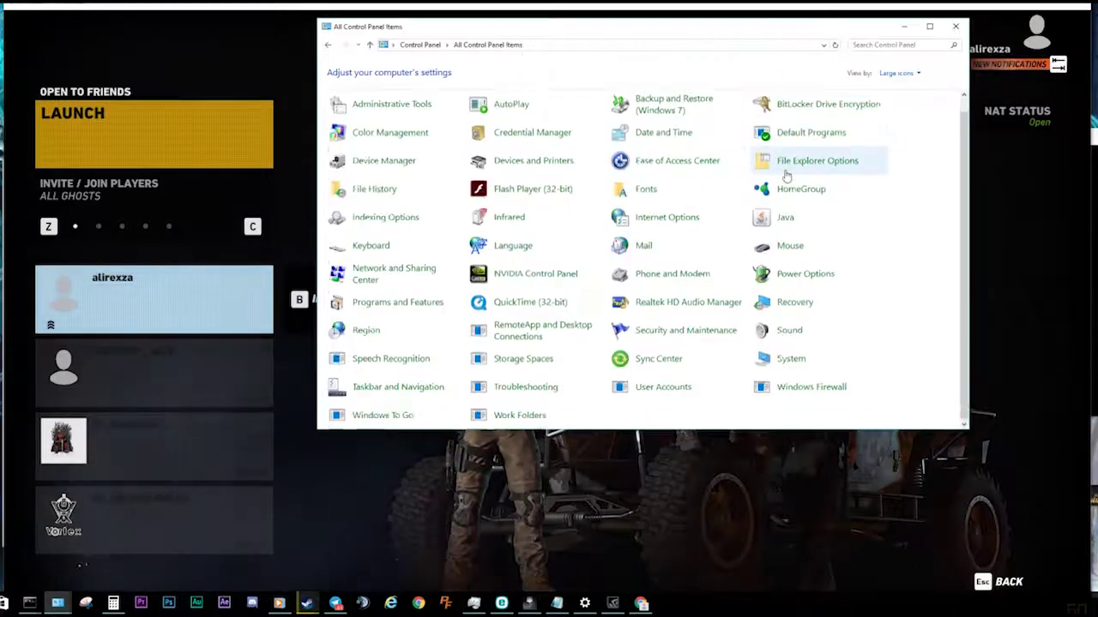
{"action": "scroll", "coordinate": [647, 338], "scroll_direction": "down", "scroll_amount": 1}
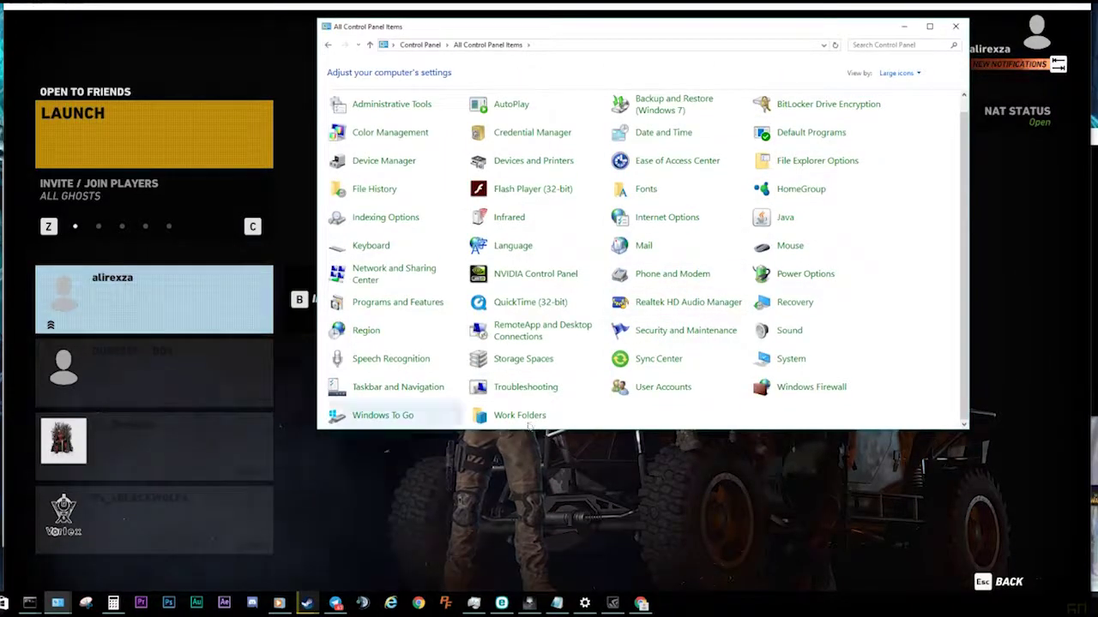
{"action": "left_click", "coordinate": [810, 393]}
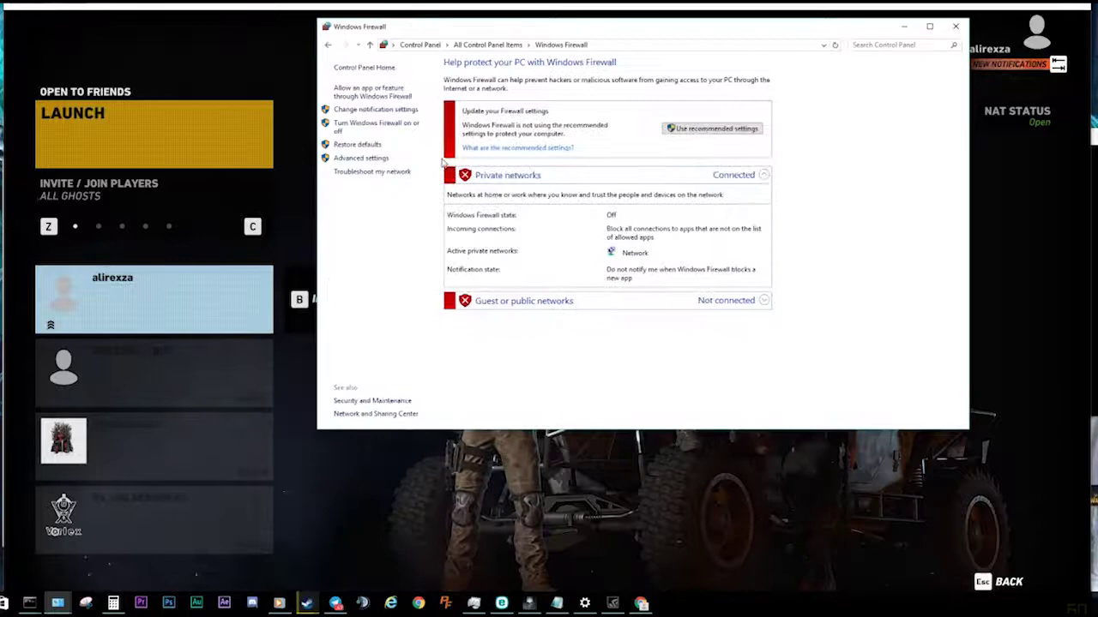
Review the Windows Firewall on/off settings for private and public networks, and look through the list of allowed apps.
{"action": "left_click", "coordinate": [380, 155]}
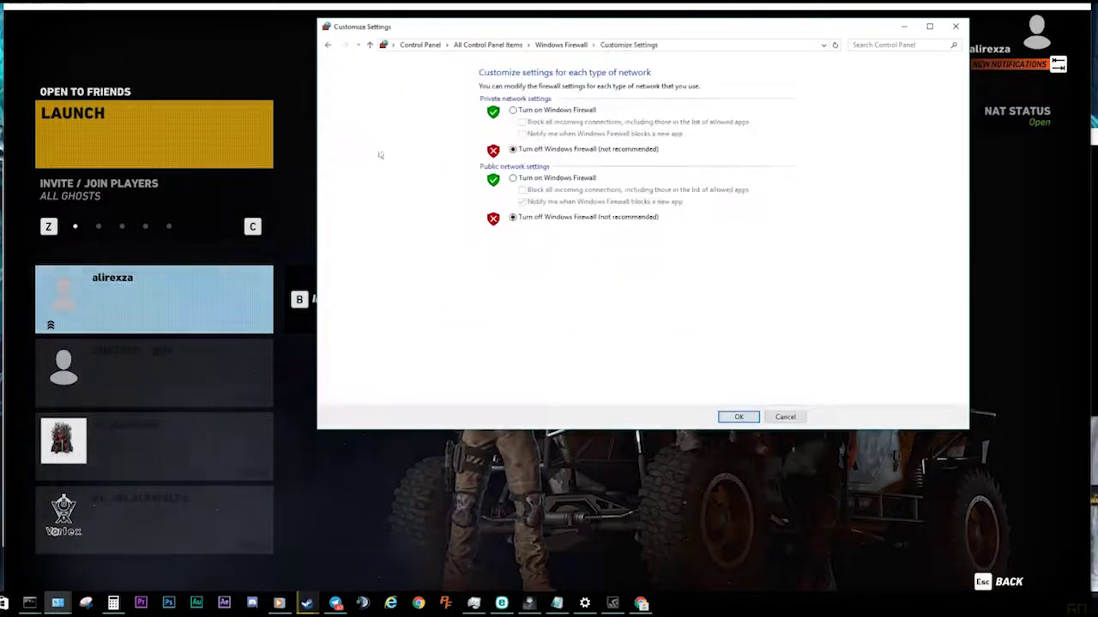
{"action": "left_click", "coordinate": [327, 45]}
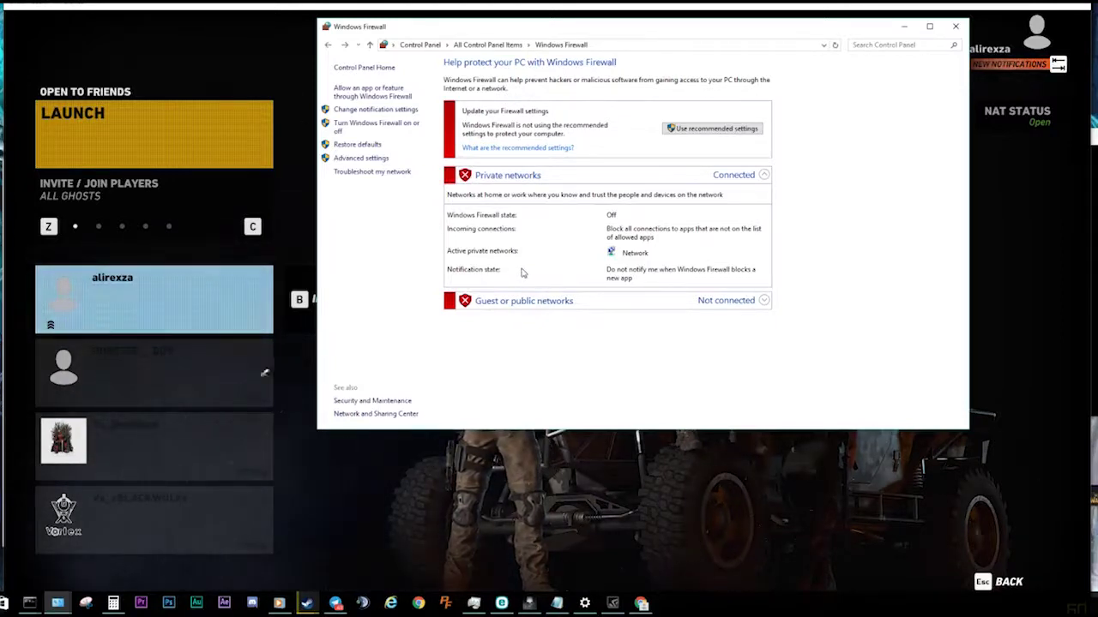
{"action": "left_click", "coordinate": [392, 93]}
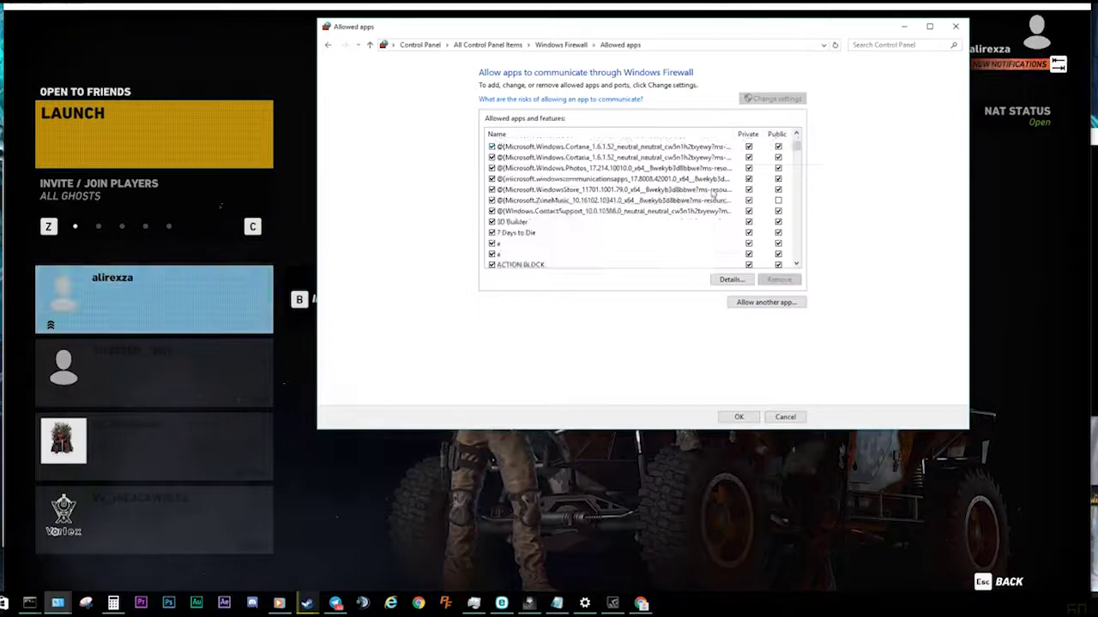
{"action": "scroll", "coordinate": [712, 194], "scroll_direction": "down", "scroll_amount": 15}
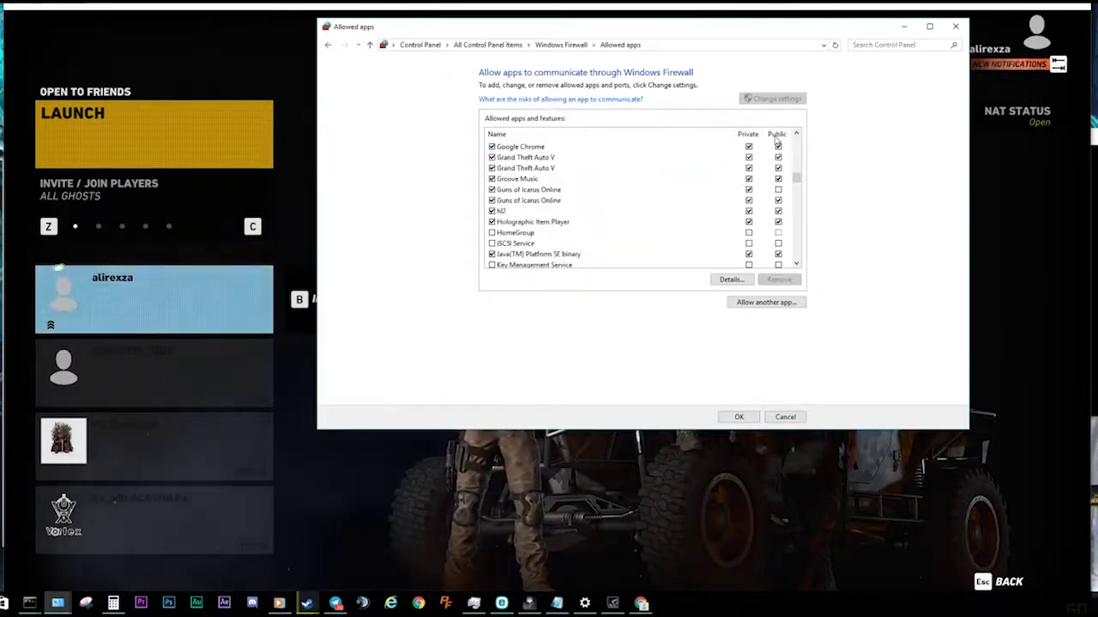
{"action": "scroll", "coordinate": [605, 209], "scroll_direction": "down", "scroll_amount": 4}
{"action": "scroll", "coordinate": [605, 209], "scroll_direction": "up", "scroll_amount": 2}
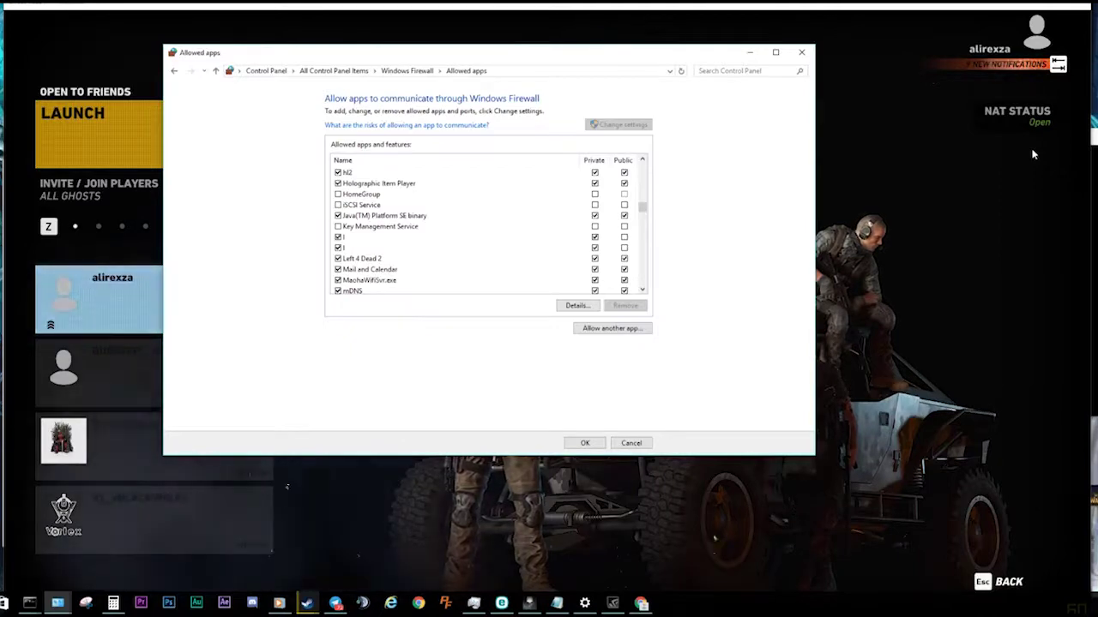
Locate the GhostReconWildlands entry in the allowed apps list and check its private and public access.
{"action": "left_click", "coordinate": [448, 215]}
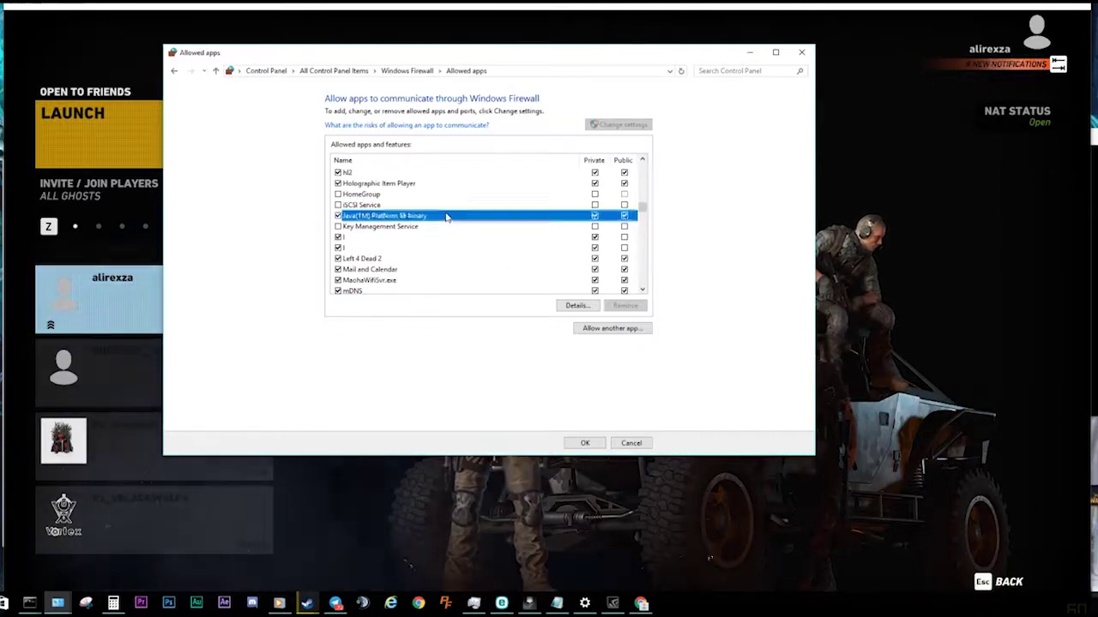
{"action": "key", "text": "g"}
{"action": "key", "text": "Down"}
{"action": "key", "text": "Down"}
{"action": "key", "text": "Down"}
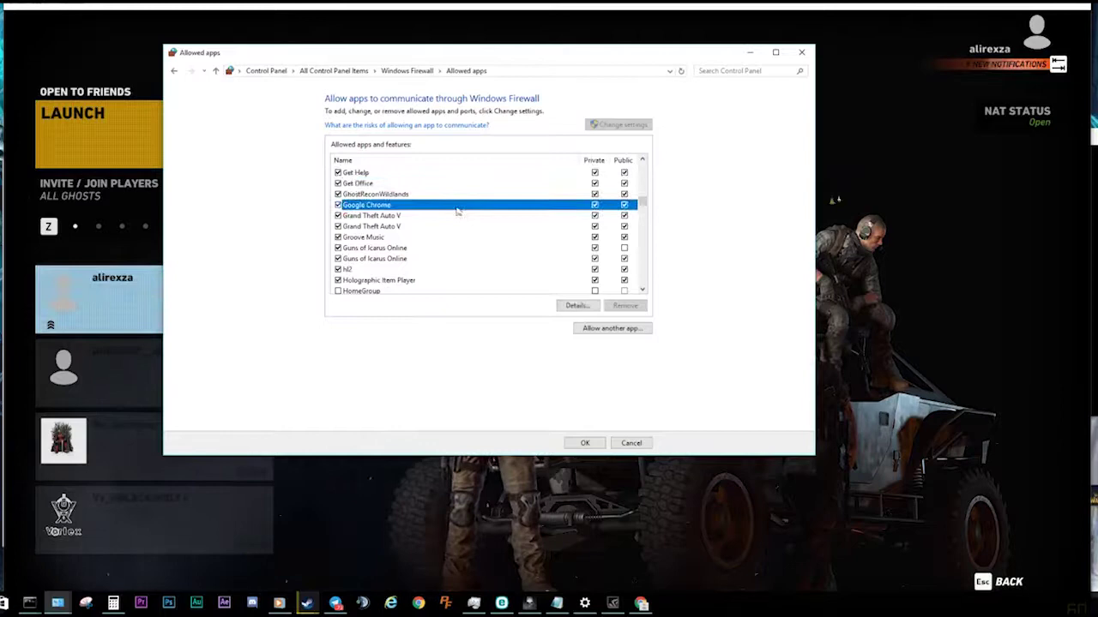
{"action": "key", "text": "Up"}
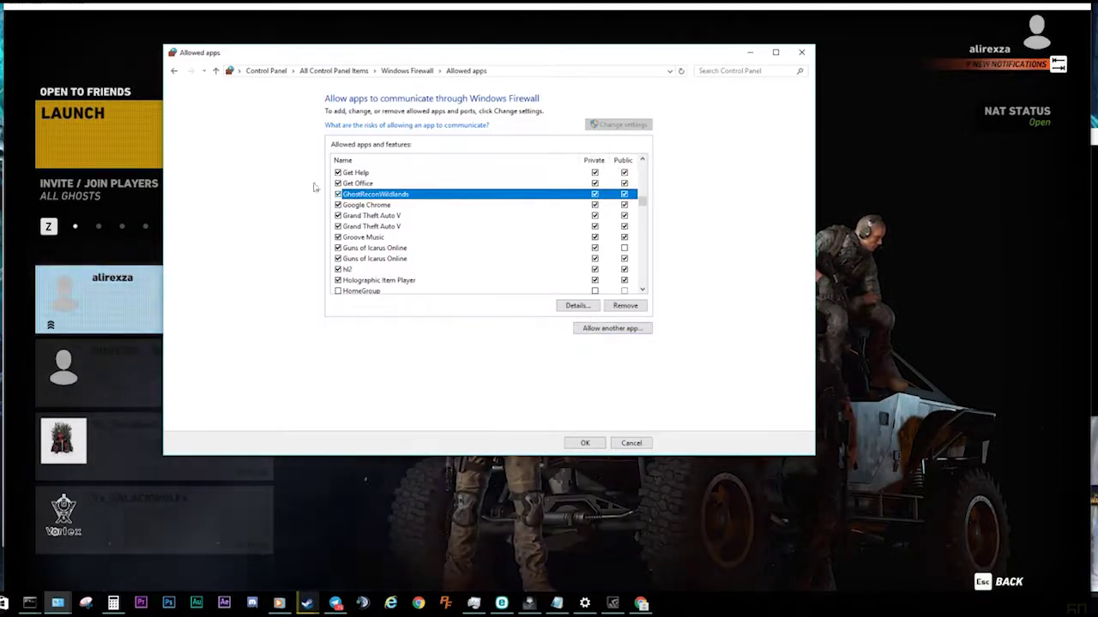
Open the firewall's advanced settings and look through the inbound, outbound and connection security rules.
{"action": "left_click", "coordinate": [413, 72]}
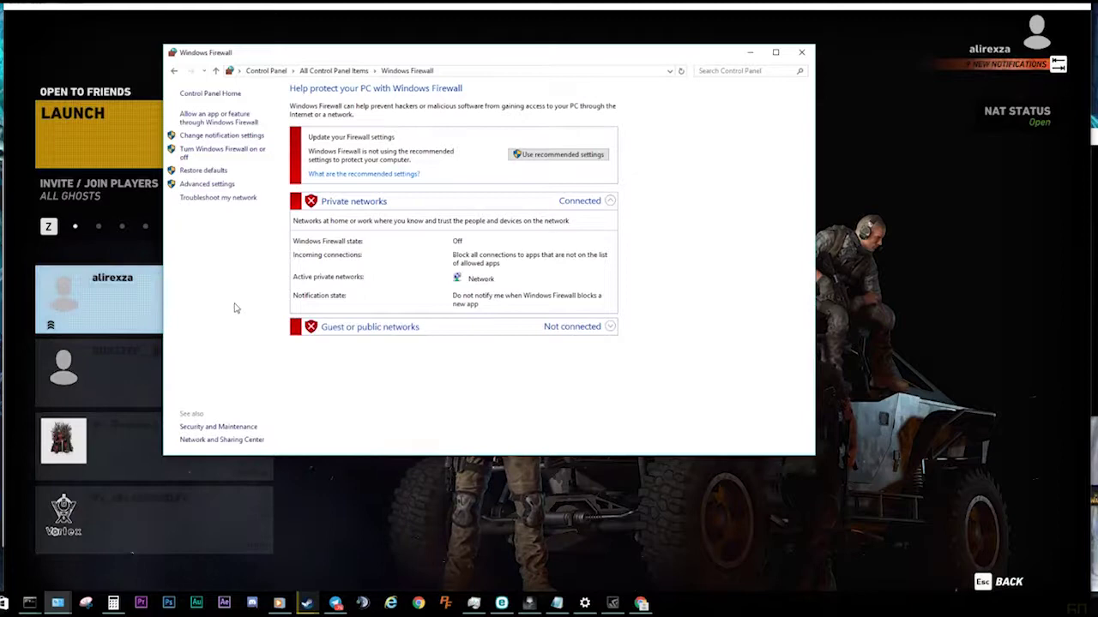
{"action": "left_click", "coordinate": [207, 184]}
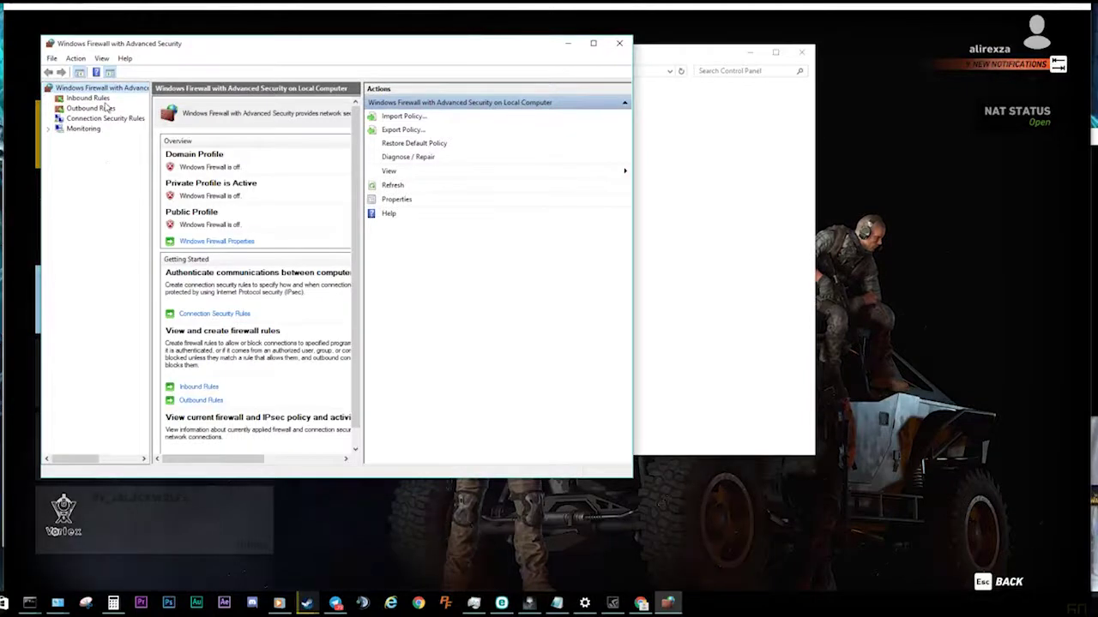
{"action": "left_click", "coordinate": [87, 98]}
{"action": "left_click", "coordinate": [99, 118]}
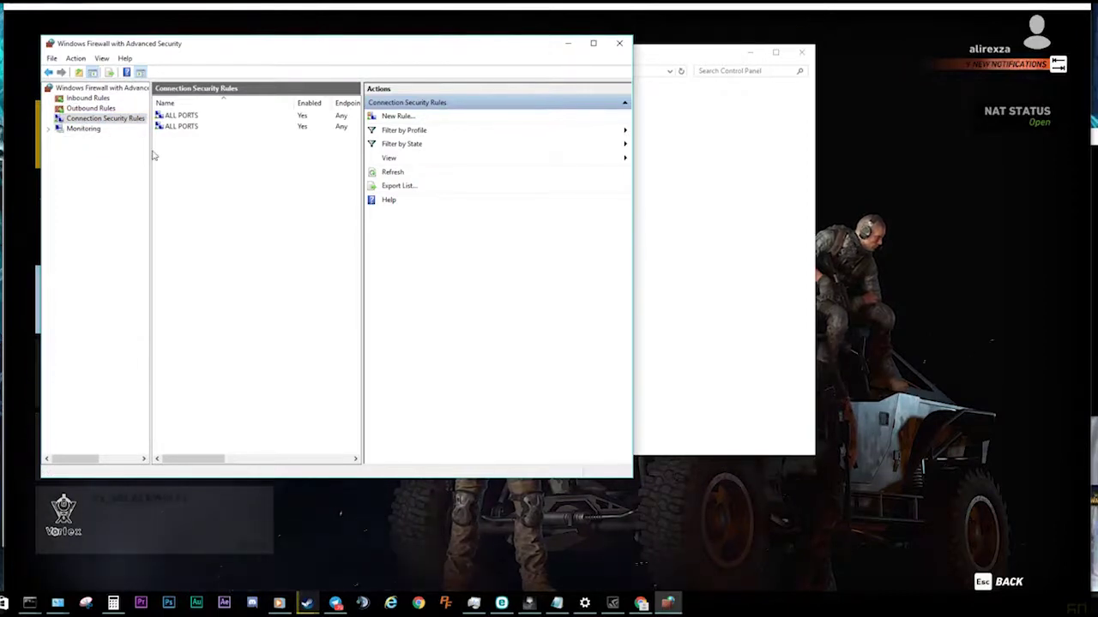
{"action": "left_click", "coordinate": [100, 100]}
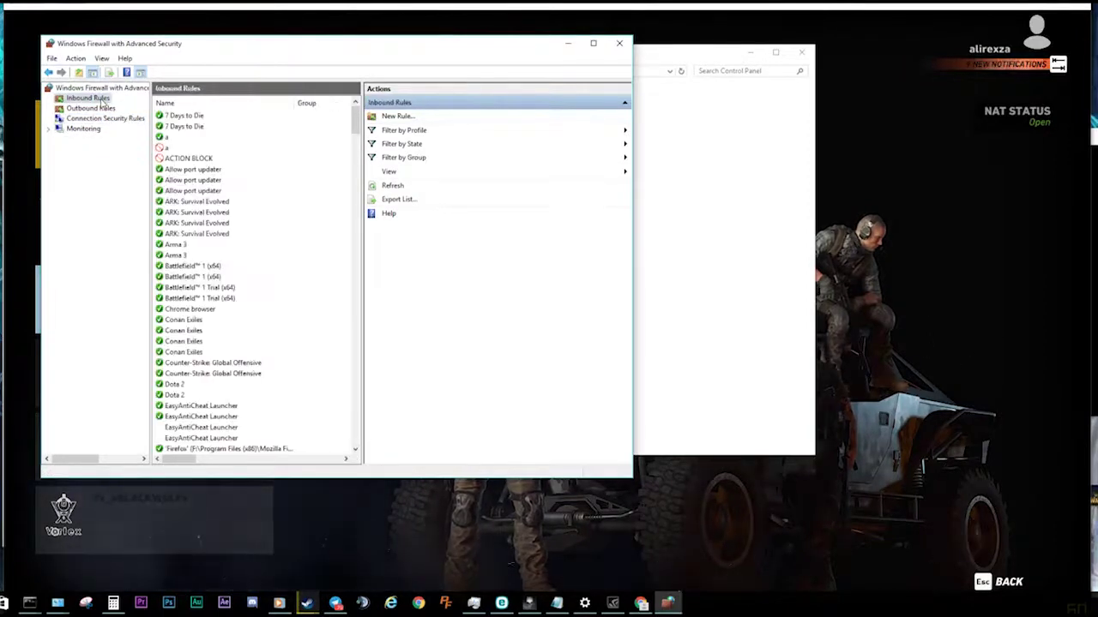
{"action": "left_click", "coordinate": [91, 108]}
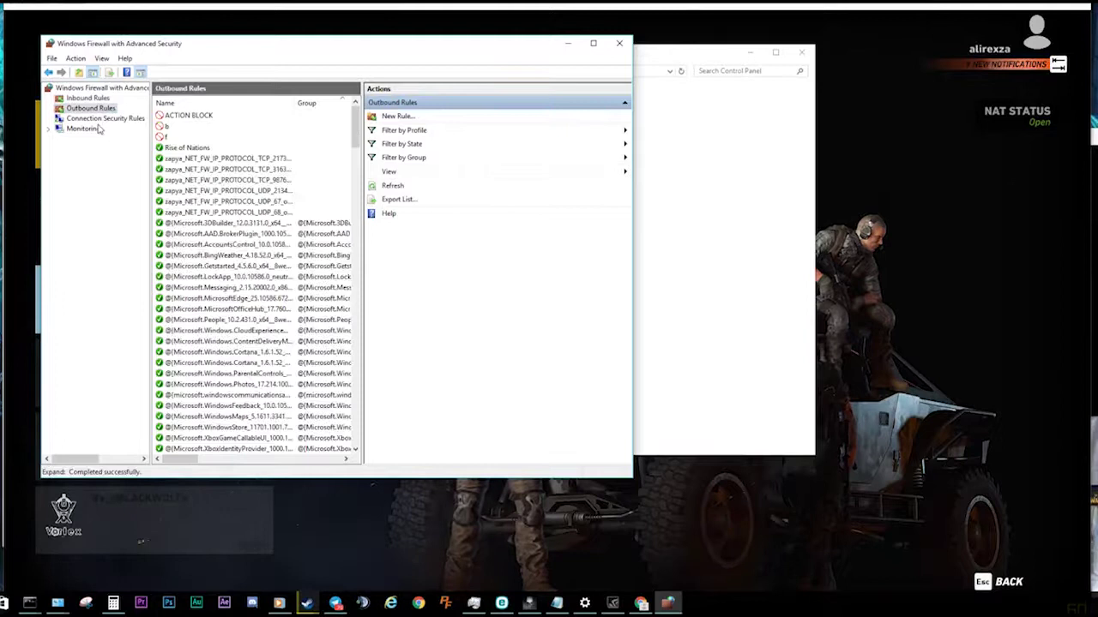
{"action": "left_click", "coordinate": [99, 118]}
Start a new connection security rule and choose Custom as its rule type.
{"action": "right_click", "coordinate": [203, 167]}
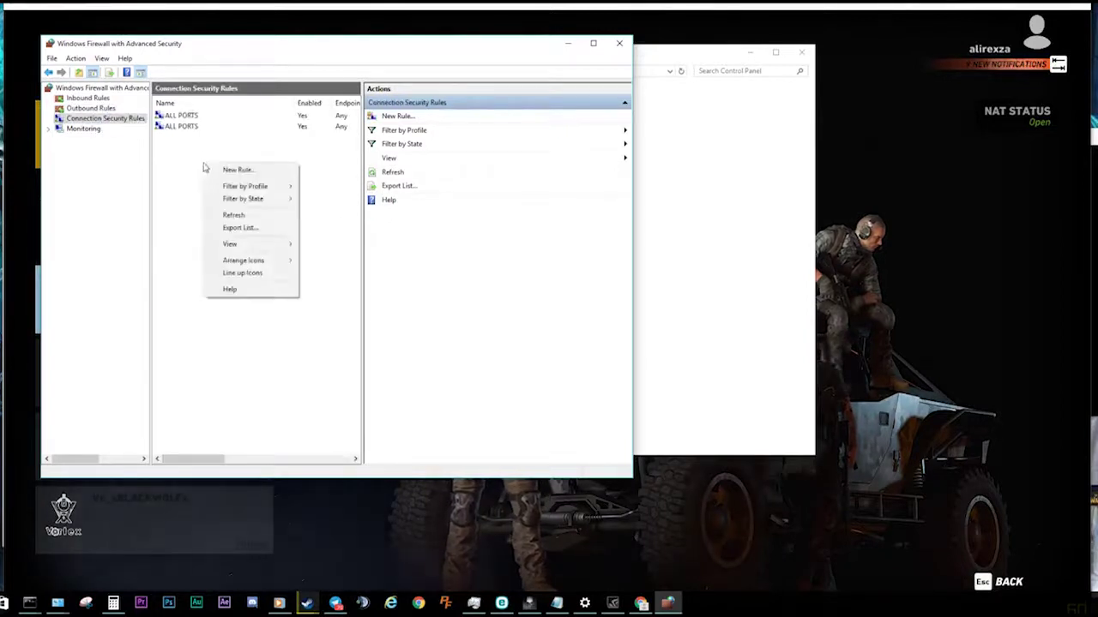
{"action": "key", "text": "Escape"}
{"action": "right_click", "coordinate": [220, 173]}
{"action": "key", "text": "Escape"}
{"action": "right_click", "coordinate": [200, 168]}
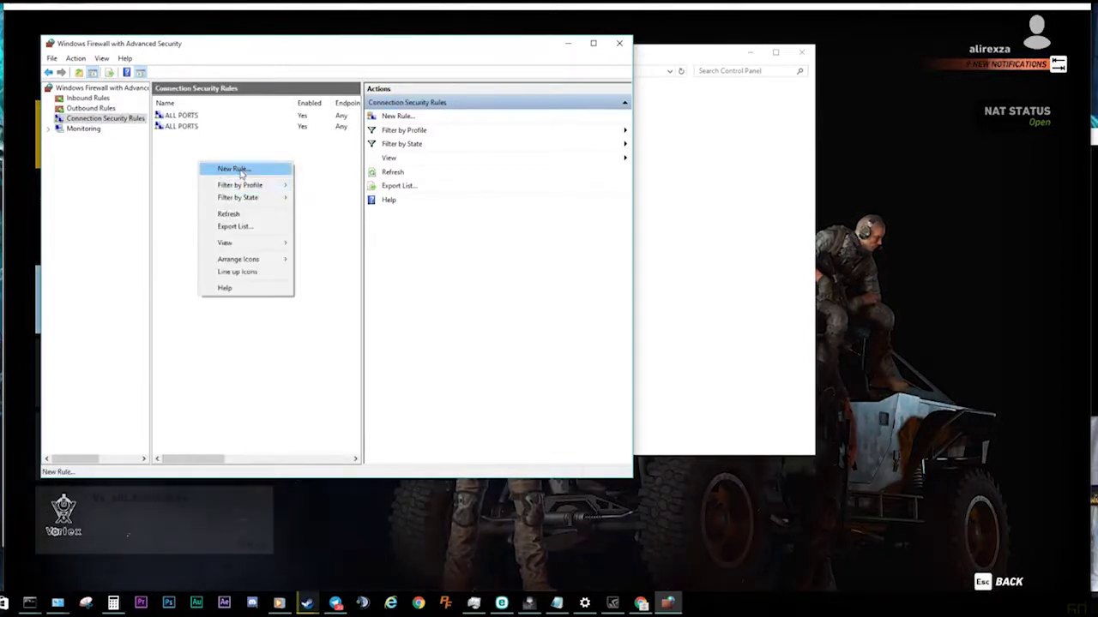
{"action": "left_click", "coordinate": [233, 168]}
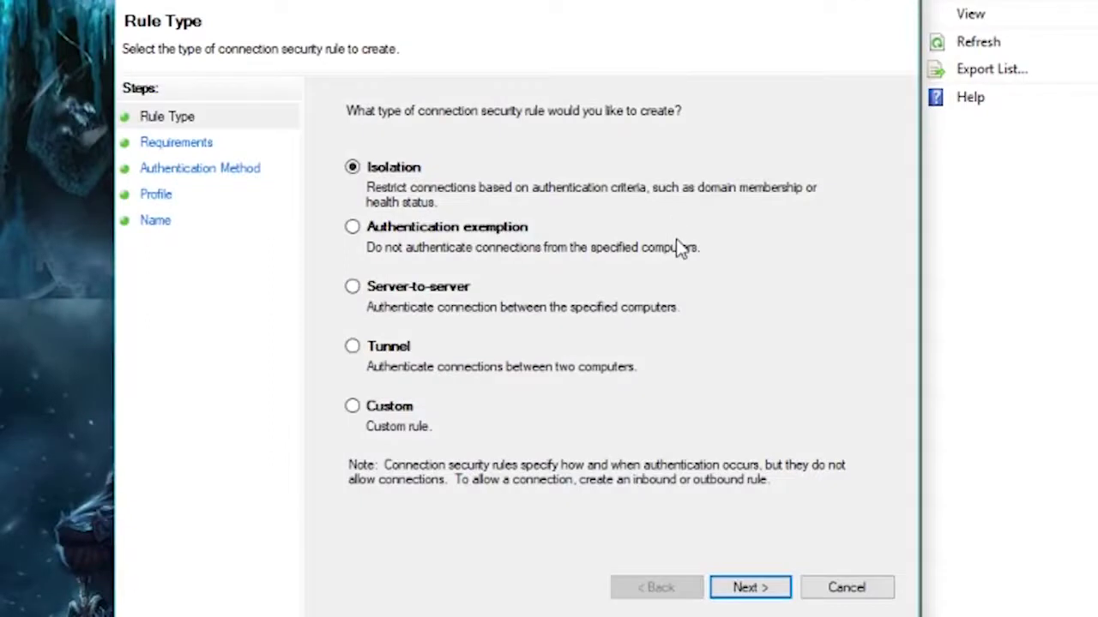
{"action": "left_click", "coordinate": [382, 410]}
{"action": "left_click", "coordinate": [736, 589]}
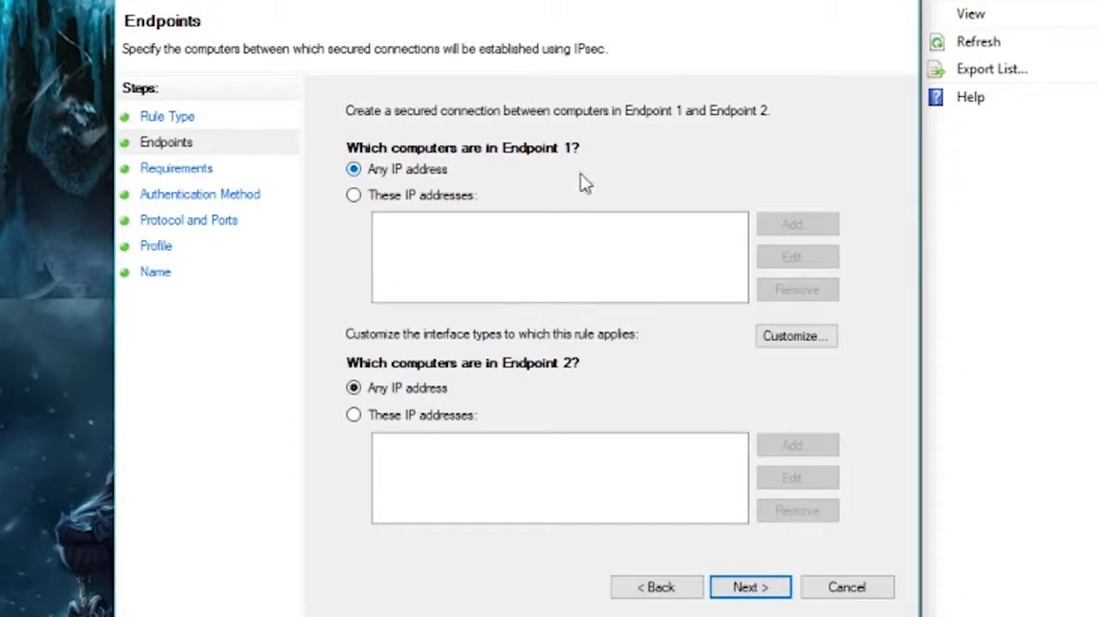
Keep any IP address for both endpoints and set the rule's authentication requirement to Do not authenticate.
{"action": "left_click", "coordinate": [746, 588]}
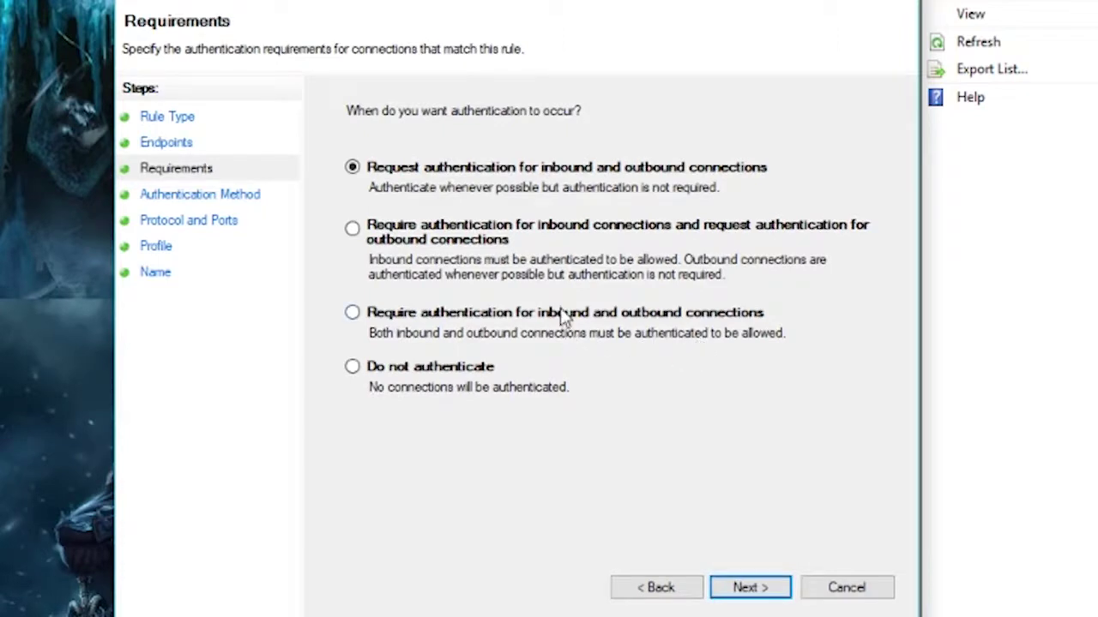
{"action": "left_click", "coordinate": [446, 370]}
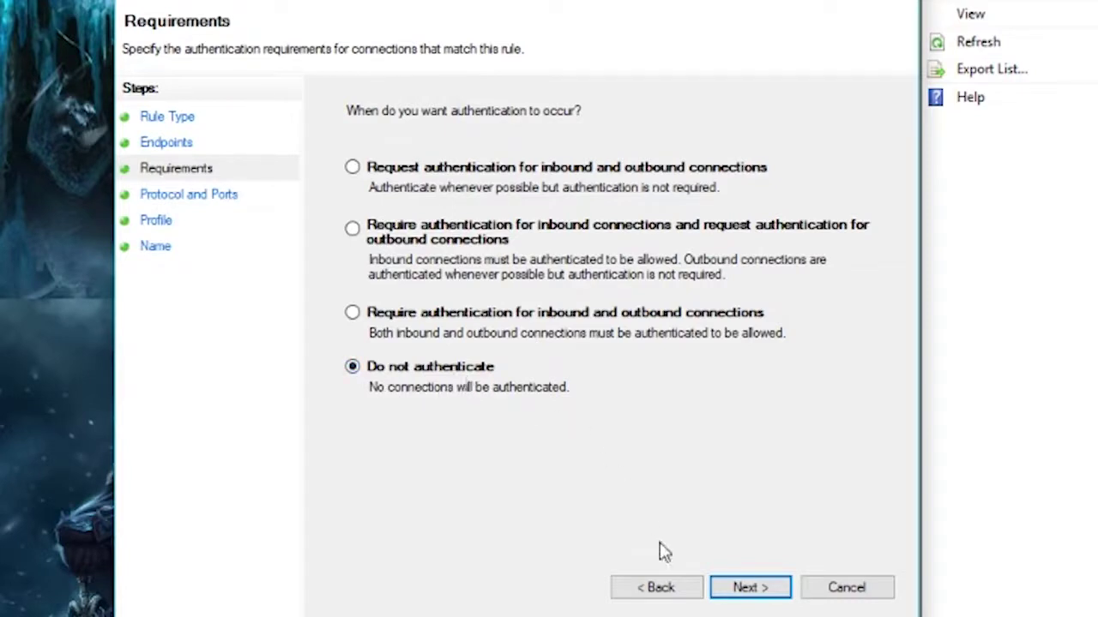
{"action": "left_click", "coordinate": [747, 590]}
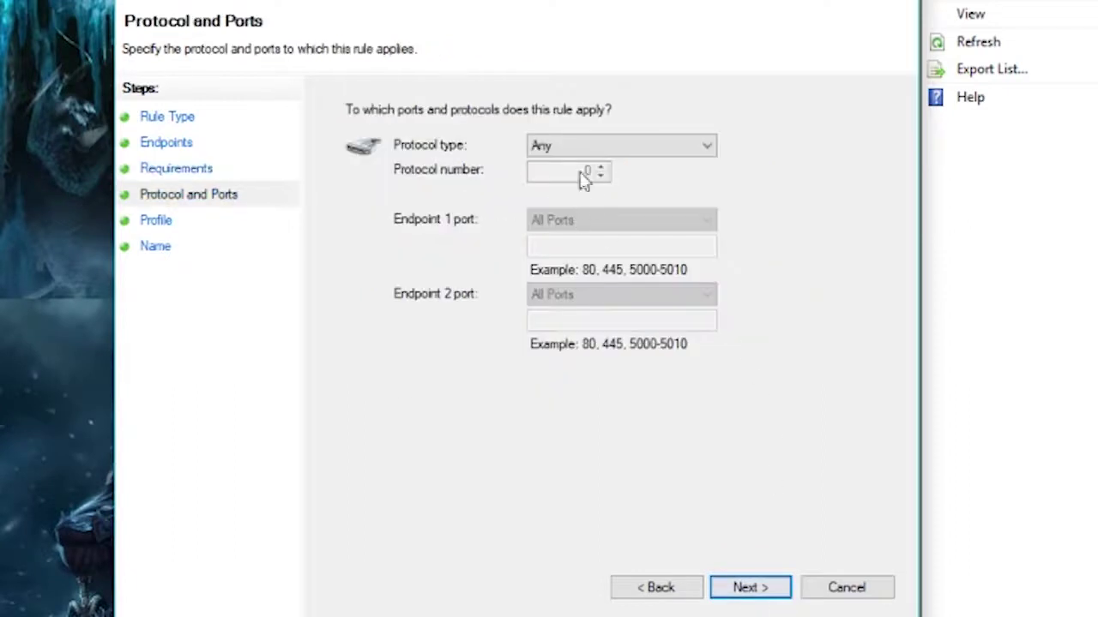
Try the TCP protocol with specific ports for Endpoint 1, and return the ports to All Ports and the protocol type to Any.
{"action": "left_click", "coordinate": [590, 148]}
{"action": "left_click", "coordinate": [596, 149]}
{"action": "left_click", "coordinate": [595, 151]}
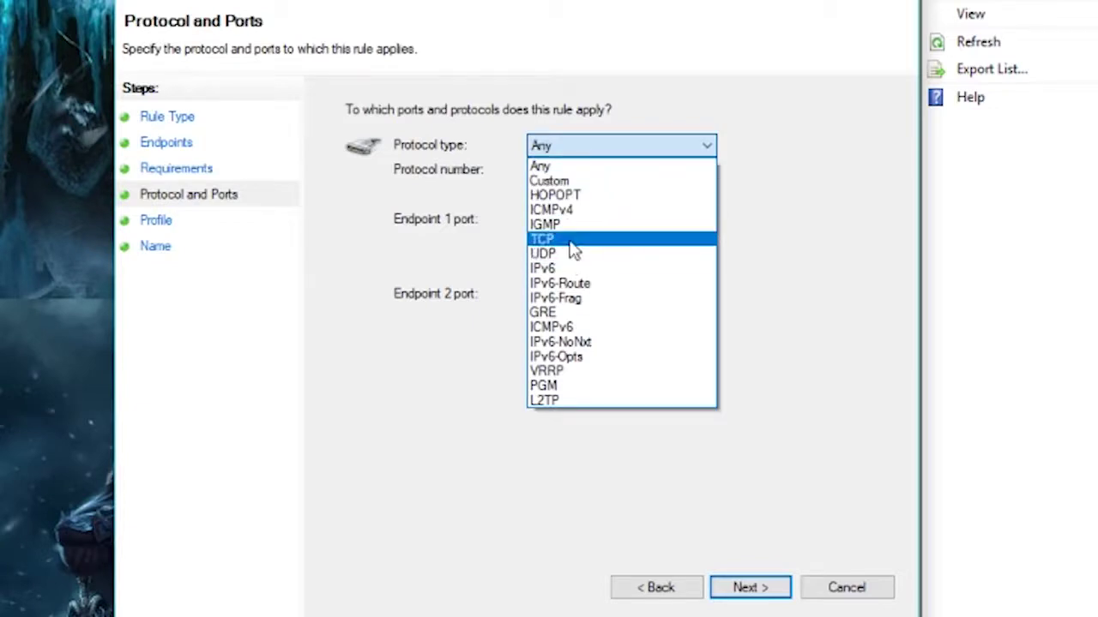
{"action": "left_click", "coordinate": [638, 150]}
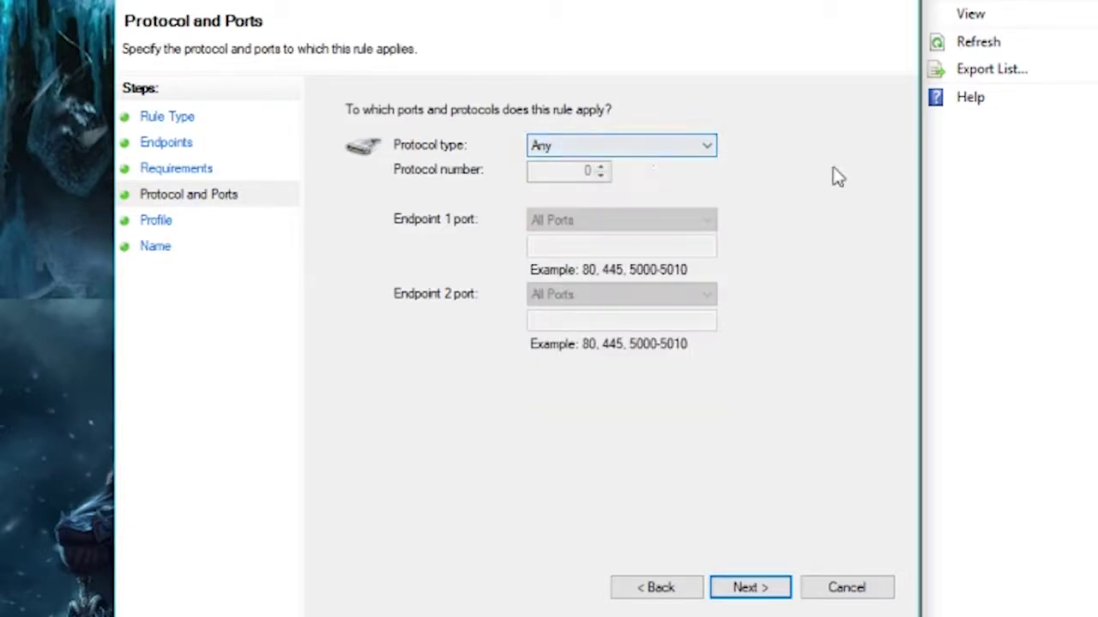
{"action": "left_click", "coordinate": [705, 148]}
{"action": "left_click", "coordinate": [568, 240]}
{"action": "left_click", "coordinate": [570, 222]}
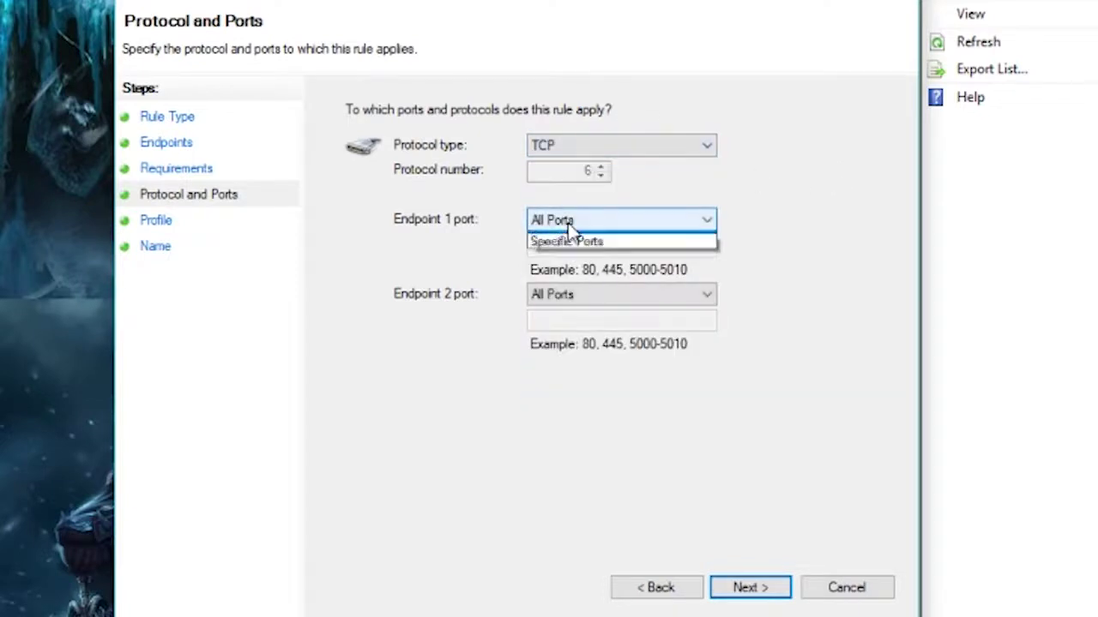
{"action": "left_click", "coordinate": [566, 249]}
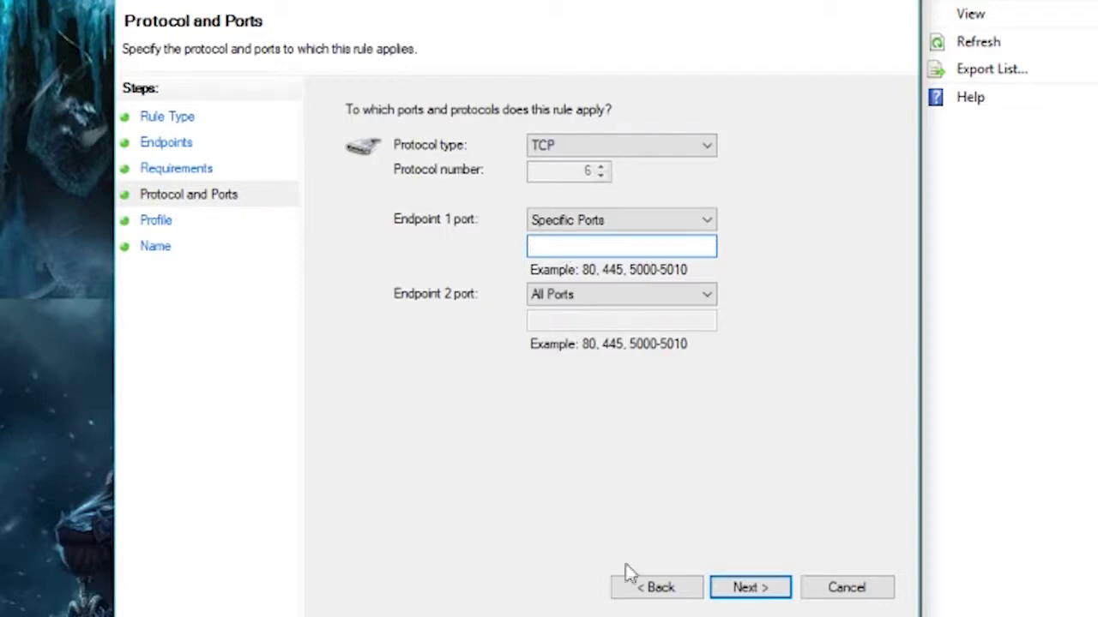
{"action": "left_click", "coordinate": [611, 222]}
{"action": "left_click", "coordinate": [612, 237]}
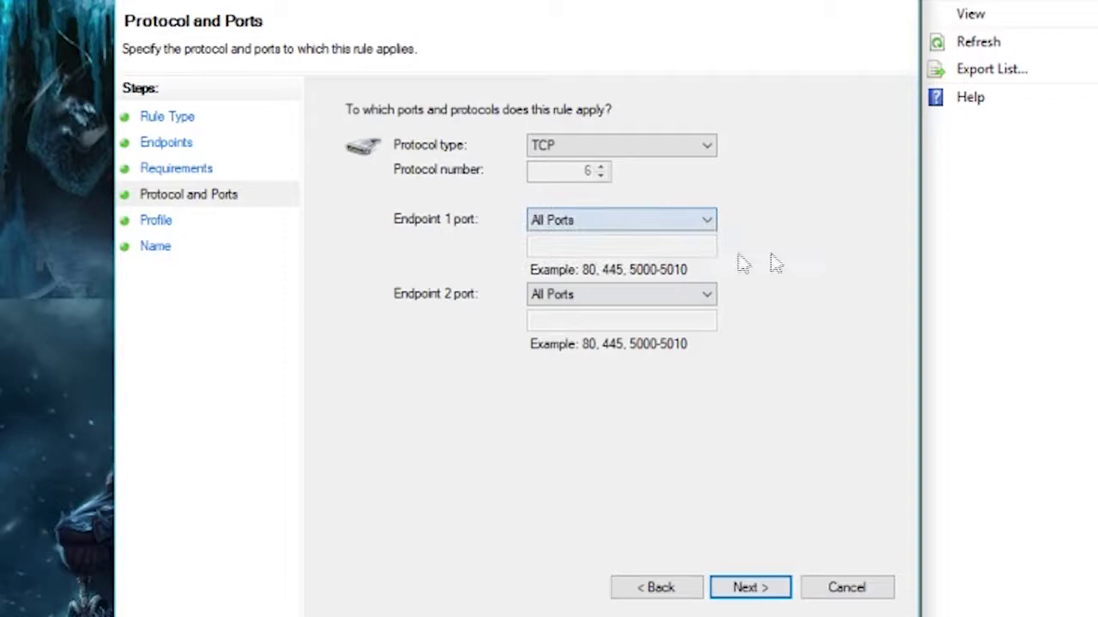
{"action": "left_click", "coordinate": [632, 145]}
{"action": "left_click", "coordinate": [549, 165]}
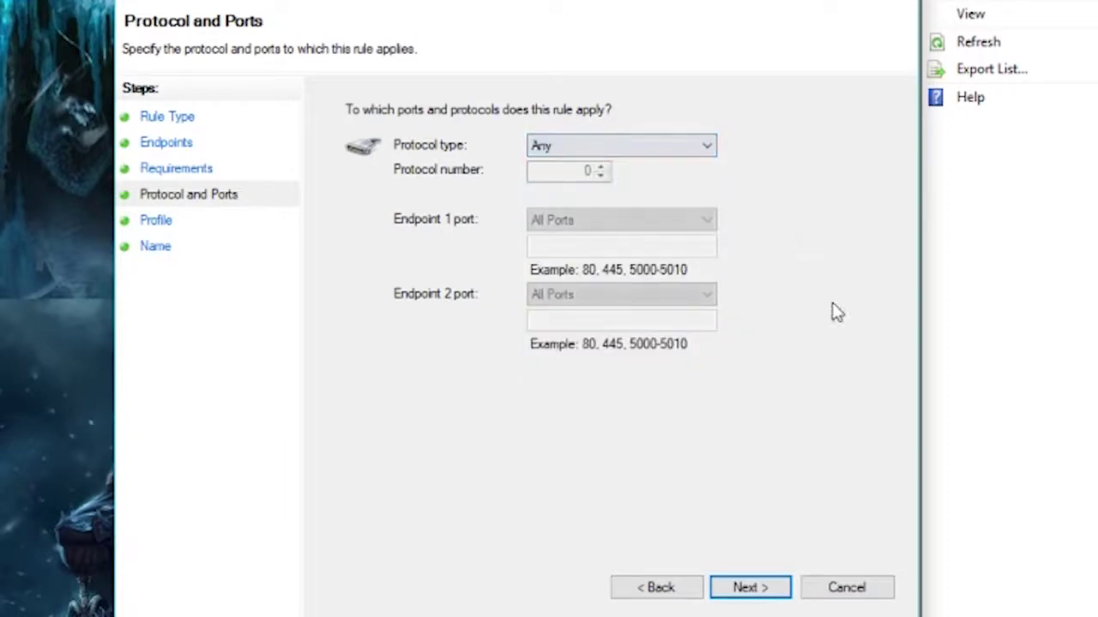
Apply the rule to the Domain, Private and Public profiles, name it awdawd with the description wdawd, and finish creating it.
{"action": "left_click", "coordinate": [784, 595]}
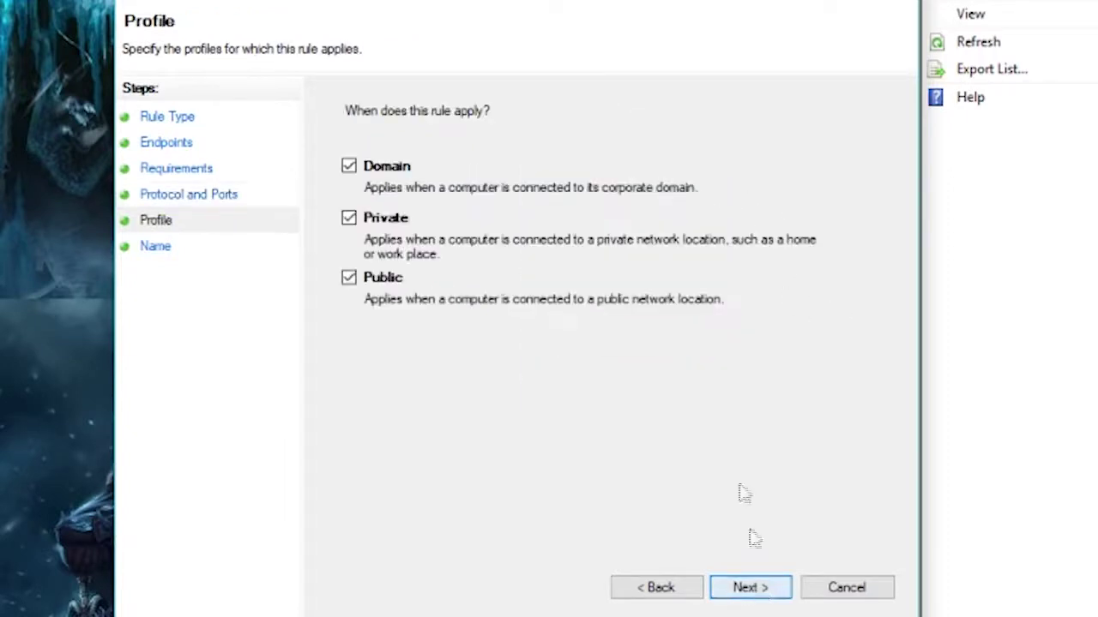
{"action": "left_click", "coordinate": [747, 586]}
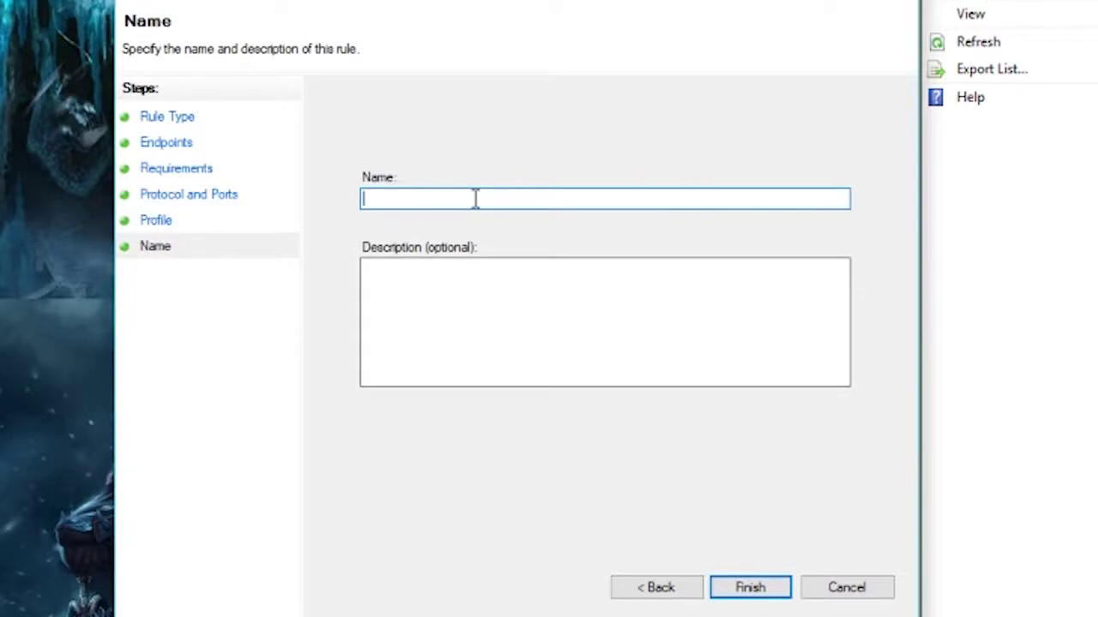
{"action": "type", "text": "awdawd"}
{"action": "left_click", "coordinate": [622, 347]}
{"action": "type", "text": "wdawd"}
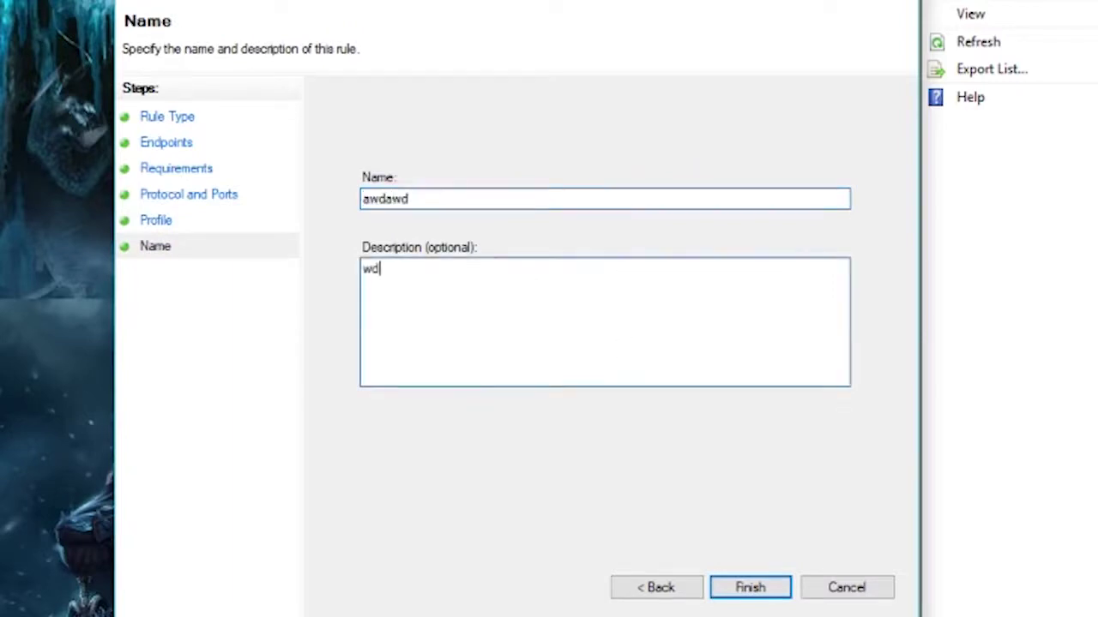
{"action": "left_click", "coordinate": [767, 590]}
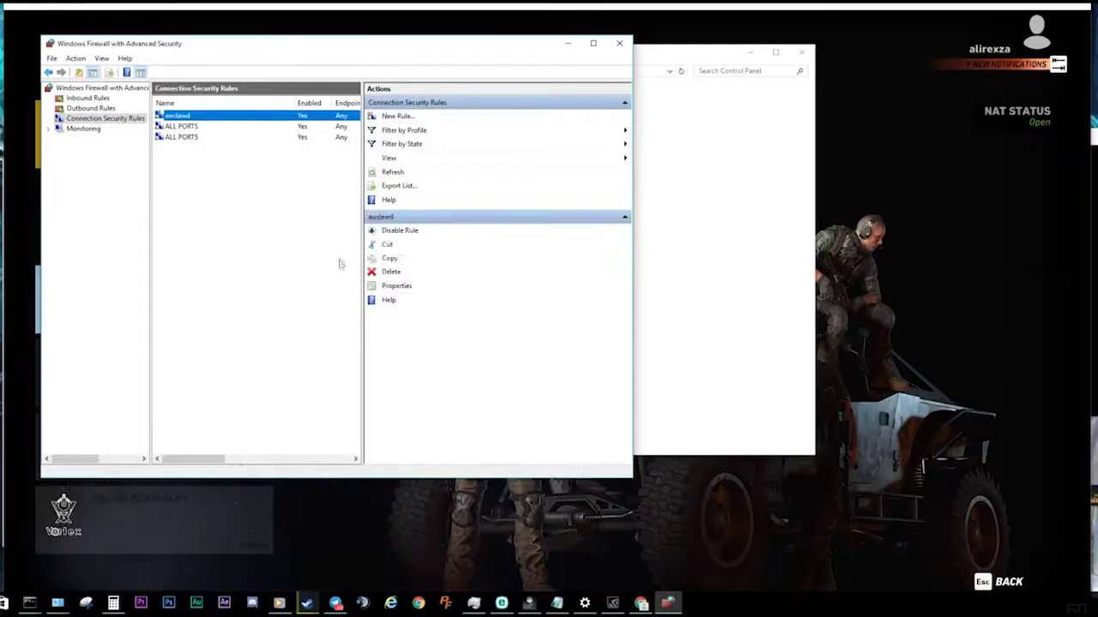
Start another Custom connection security rule and keep any IP address for both endpoints.
{"action": "left_click", "coordinate": [224, 127]}
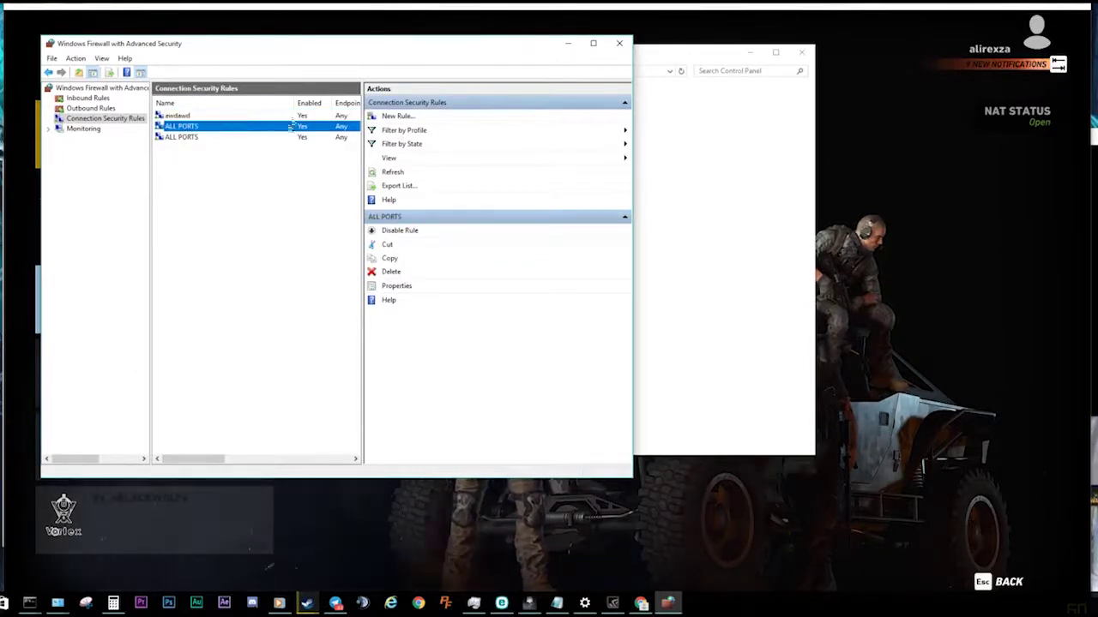
{"action": "left_click", "coordinate": [211, 137]}
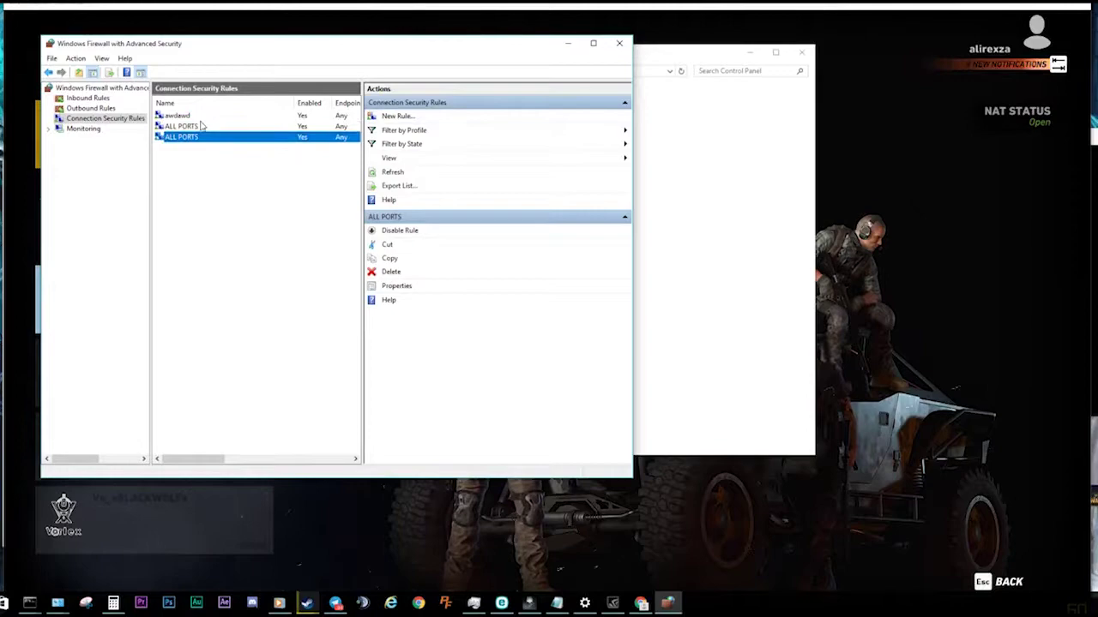
{"action": "right_click", "coordinate": [194, 166]}
{"action": "left_click", "coordinate": [244, 172]}
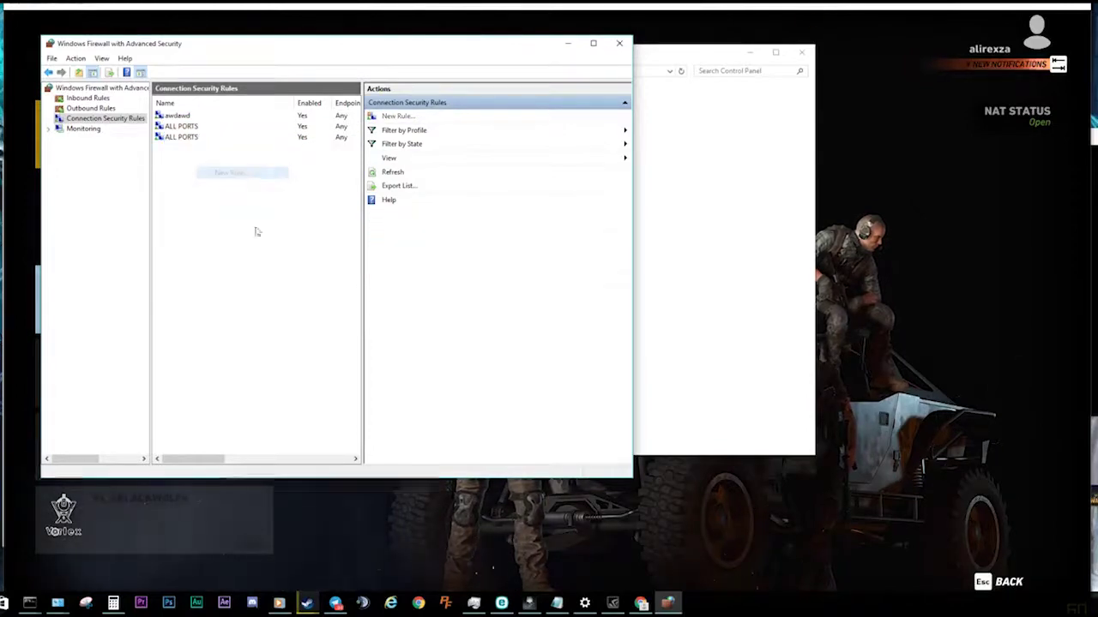
{"action": "left_click", "coordinate": [324, 408]}
{"action": "left_click", "coordinate": [653, 580]}
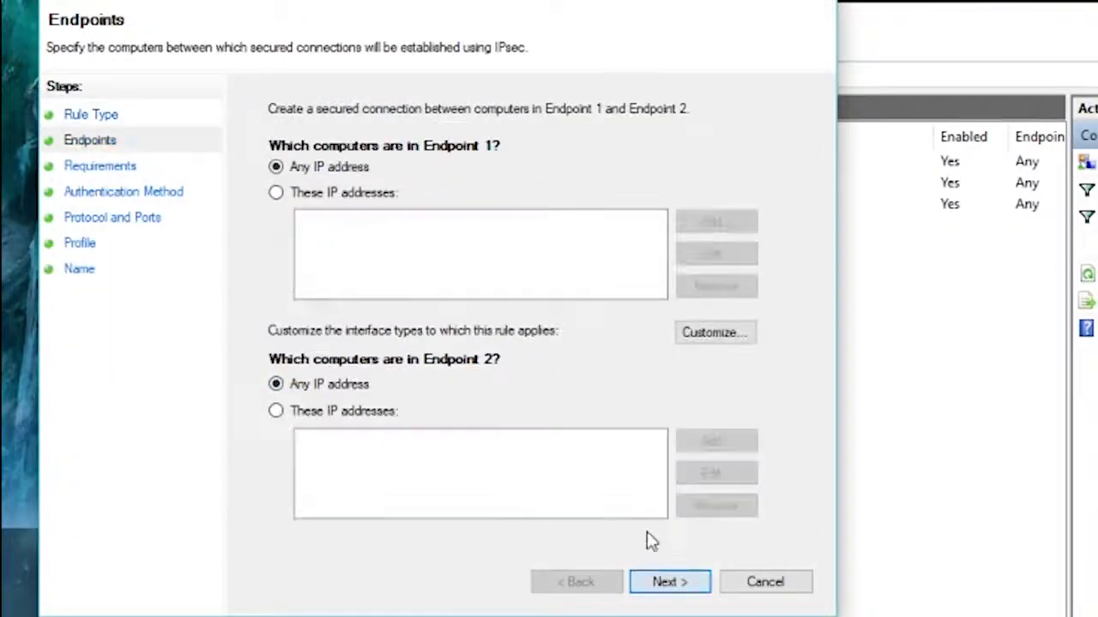
{"action": "left_click", "coordinate": [681, 583]}
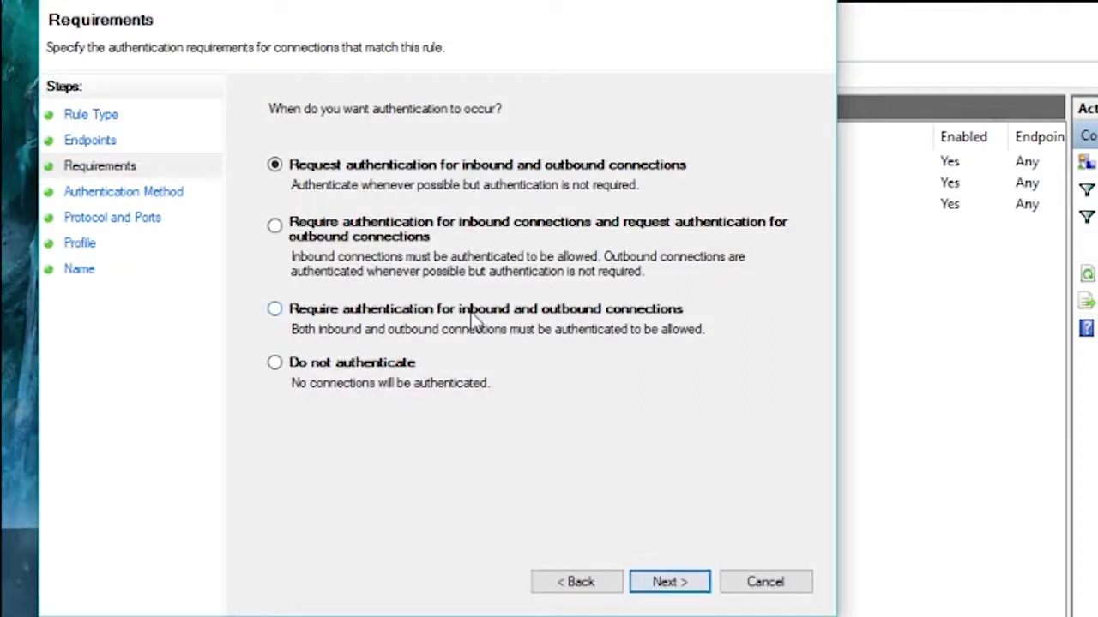
Try a rule set to Do not authenticate with the UDP protocol on all ports, and cancel the rule's creation.
{"action": "left_click", "coordinate": [379, 364]}
{"action": "left_click", "coordinate": [667, 582]}
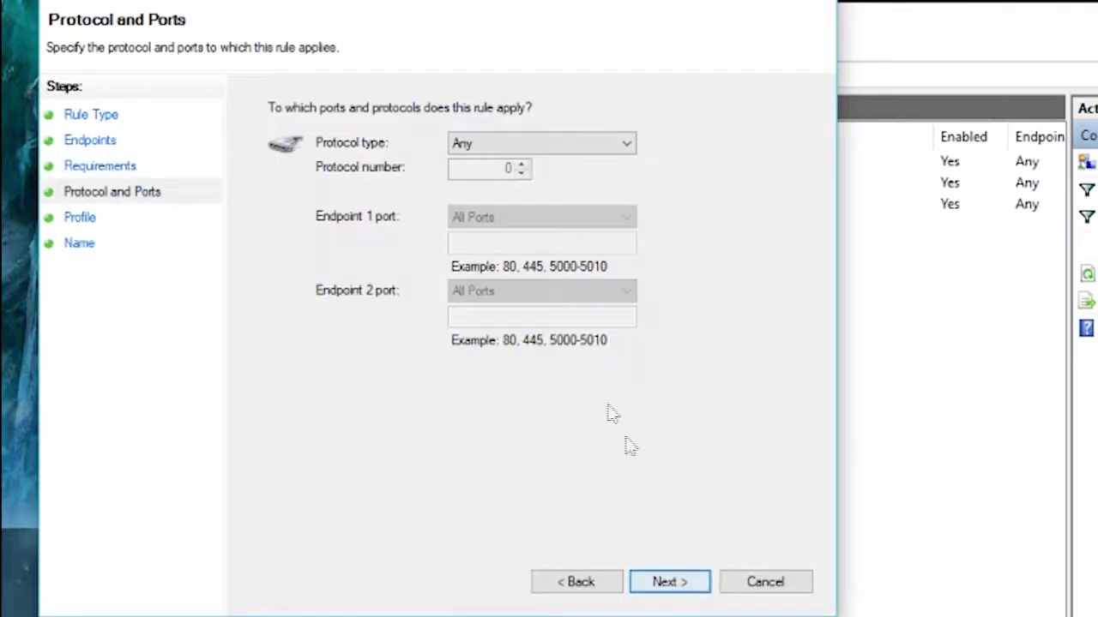
{"action": "left_click", "coordinate": [507, 146]}
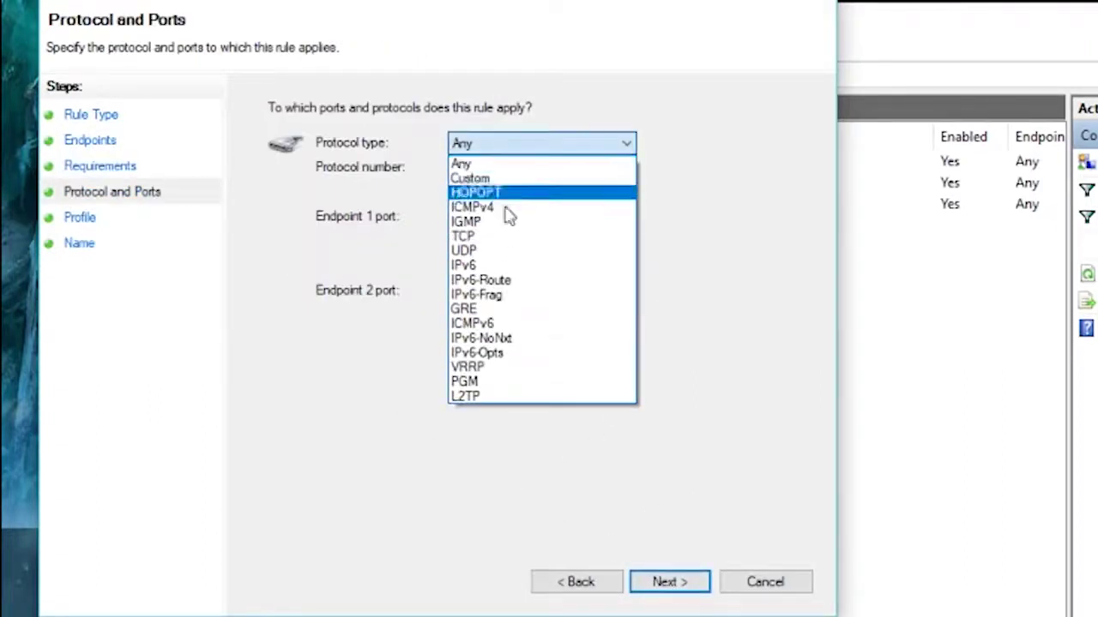
{"action": "left_click", "coordinate": [485, 250]}
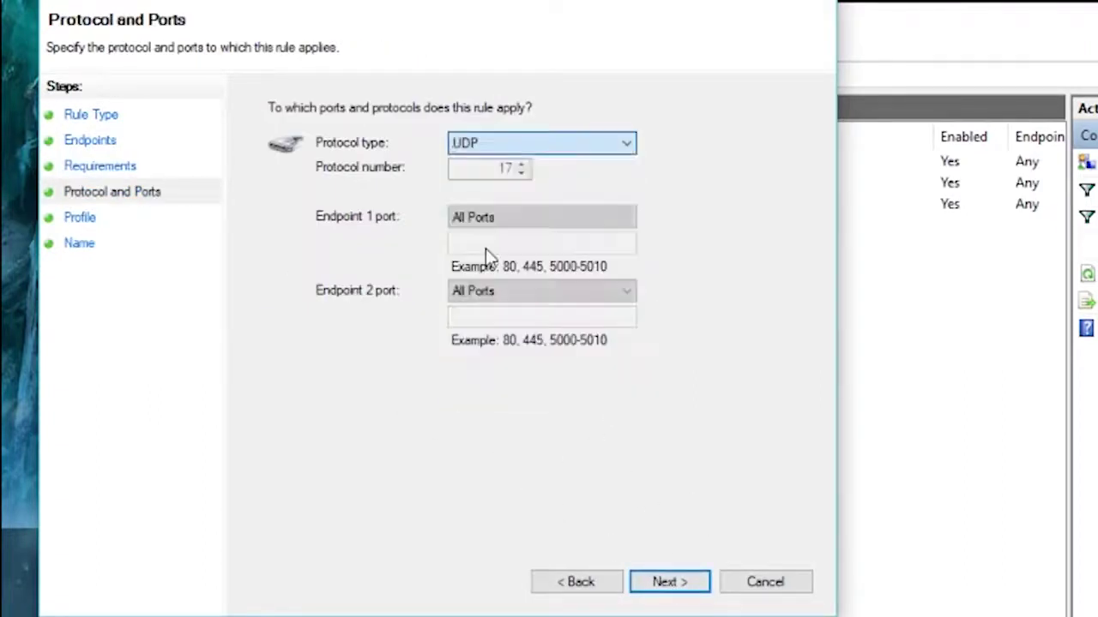
{"action": "left_click", "coordinate": [485, 144]}
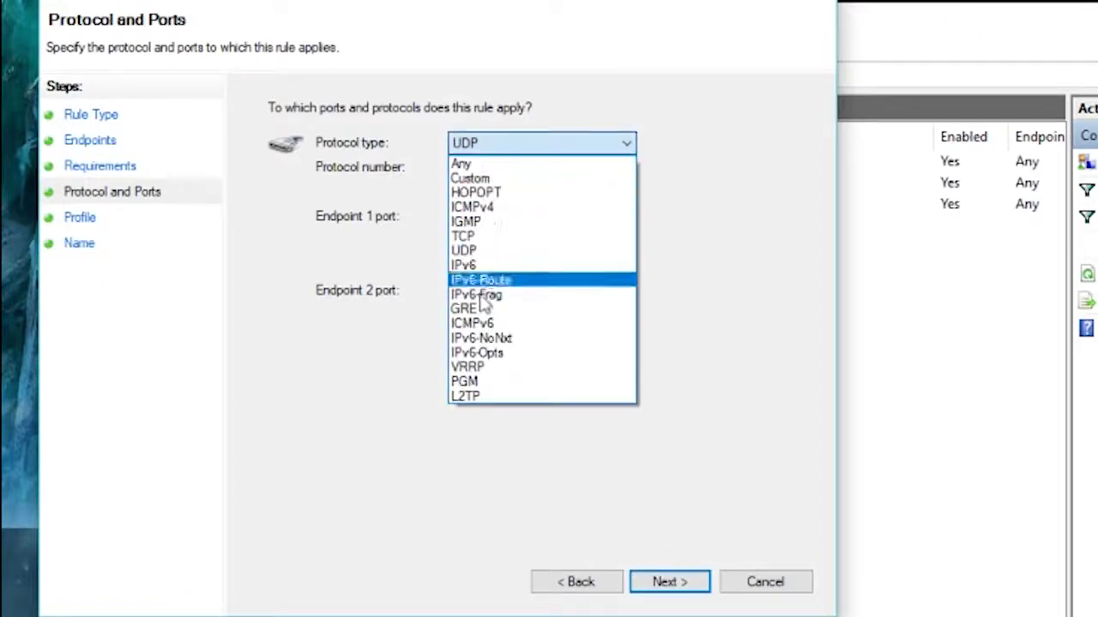
{"action": "left_click", "coordinate": [799, 437]}
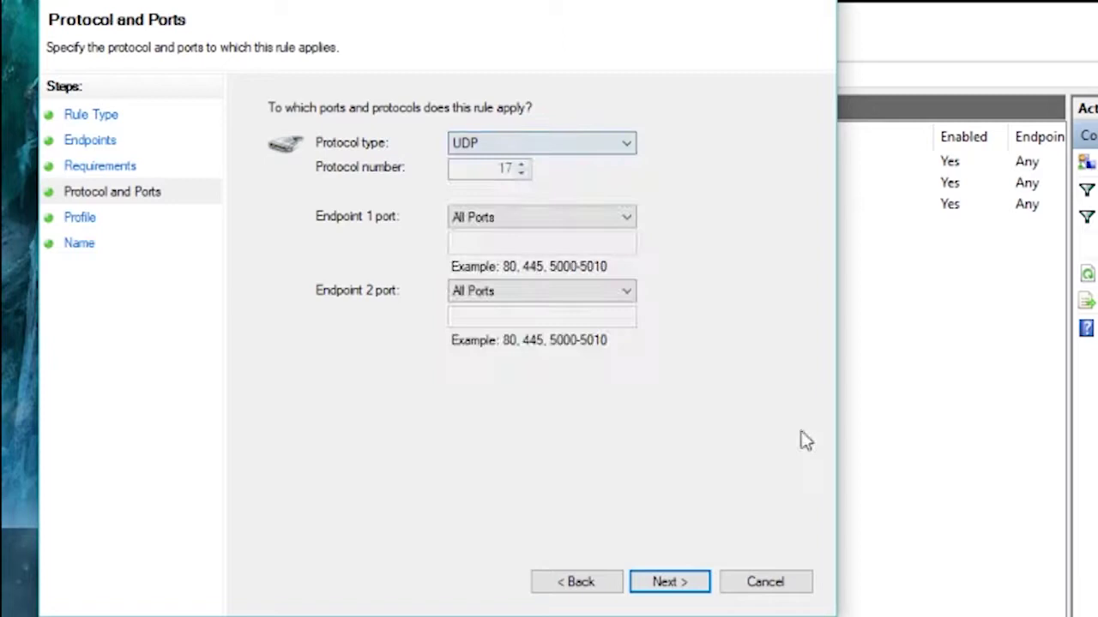
{"action": "left_click", "coordinate": [544, 143]}
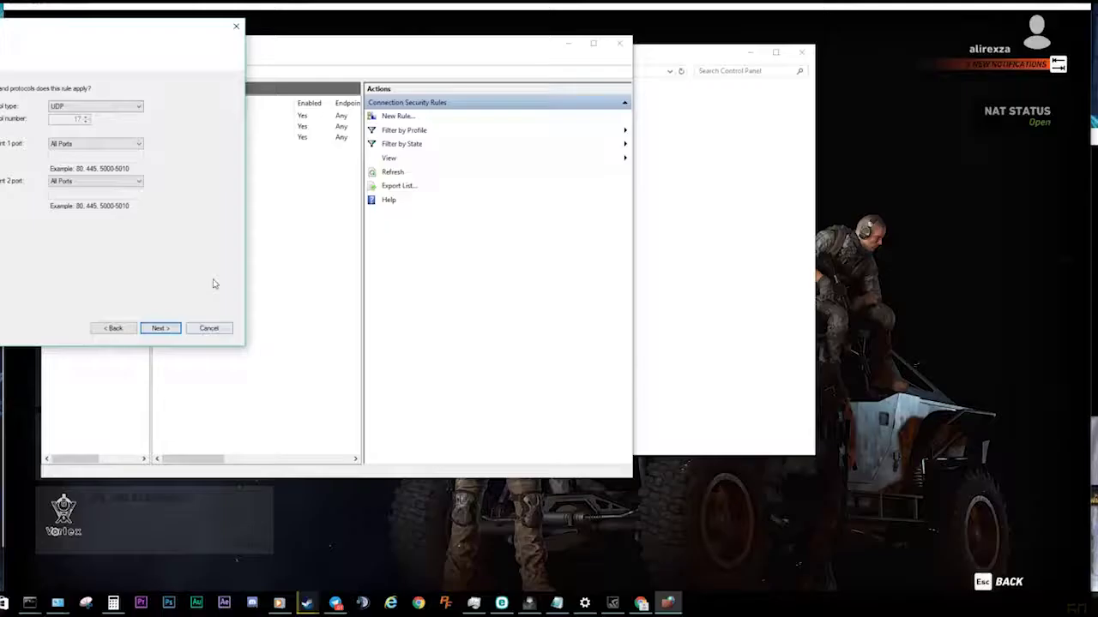
{"action": "left_click", "coordinate": [765, 581]}
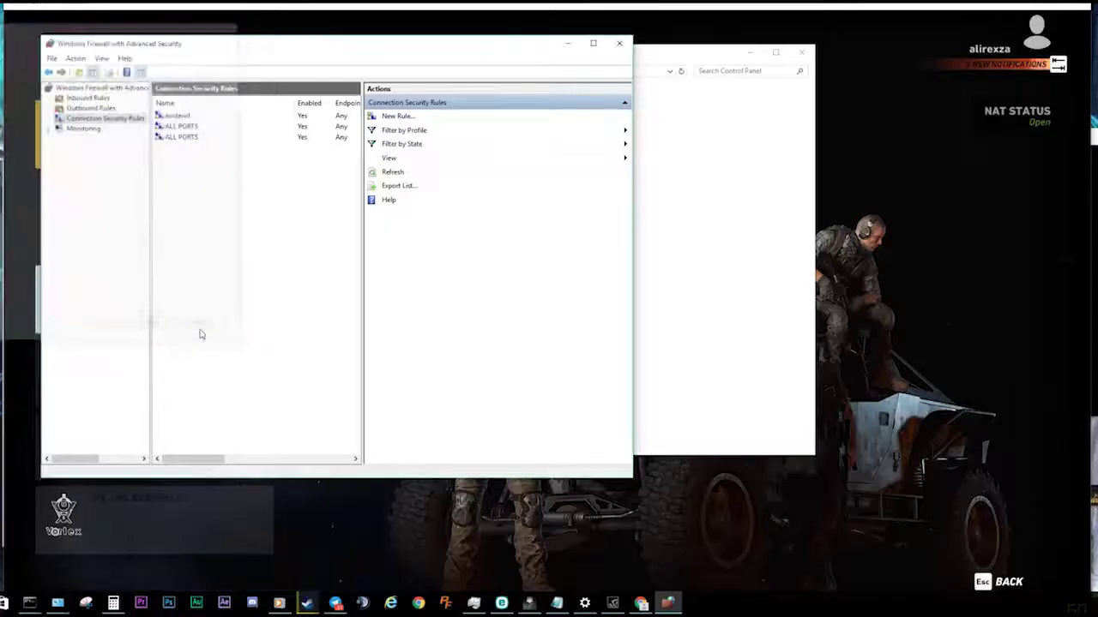
Delete the awdawd rule from the connection security rules.
{"action": "left_click", "coordinate": [175, 125]}
{"action": "left_click", "coordinate": [176, 115]}
{"action": "key", "text": "Delete"}
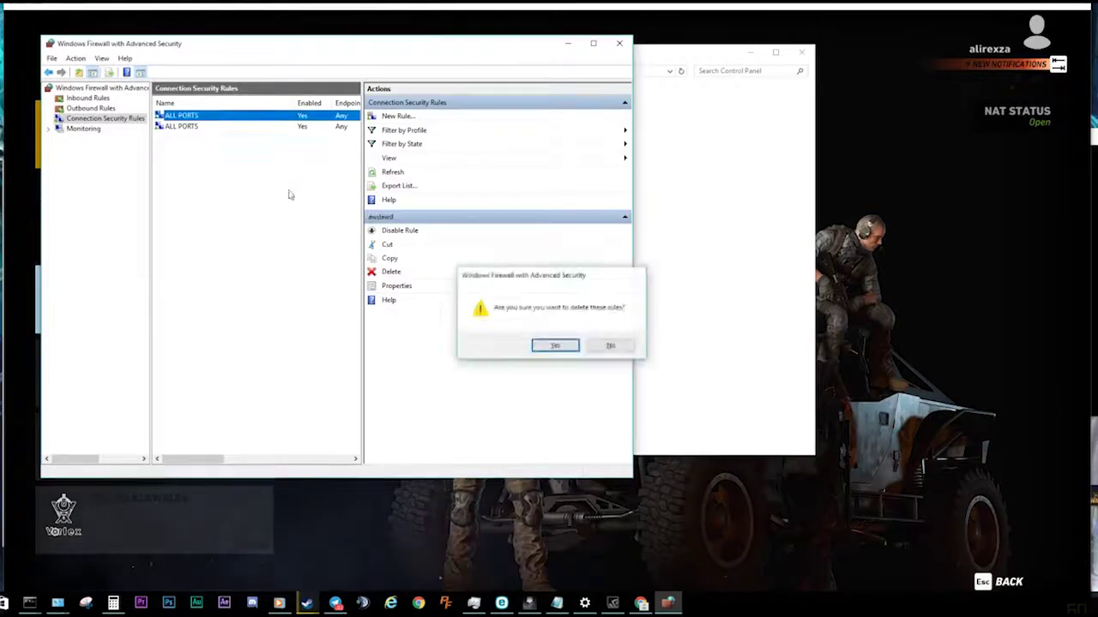
{"action": "key", "text": "Return"}
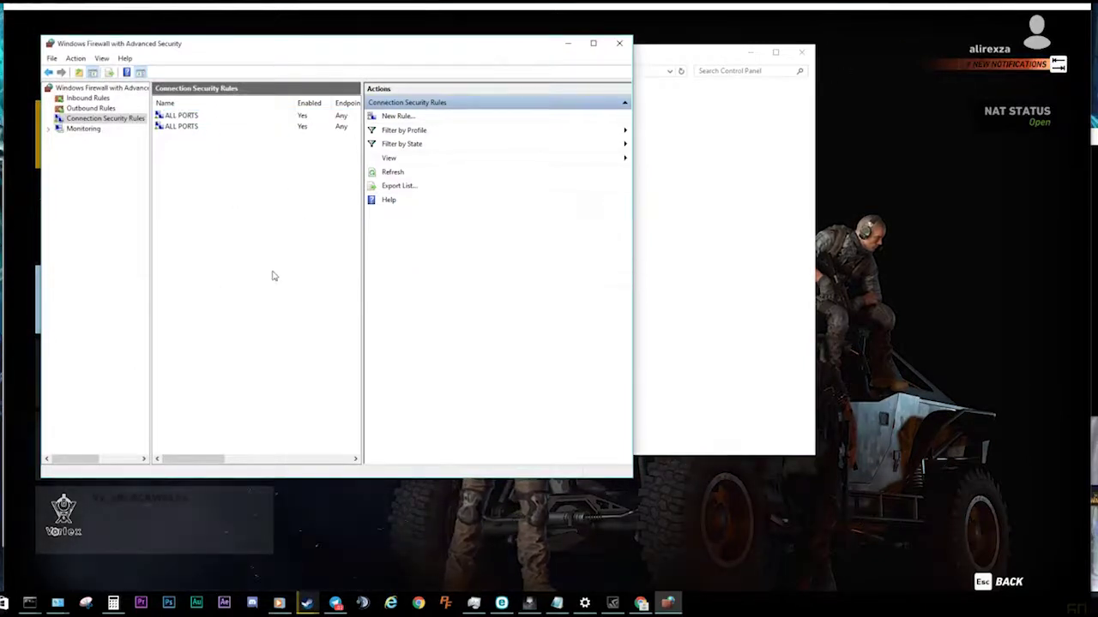
Switch to the router page and the Command Prompt, and examine the Default Gateway address in the latest ipconfig output.
{"action": "left_click", "coordinate": [832, 355]}
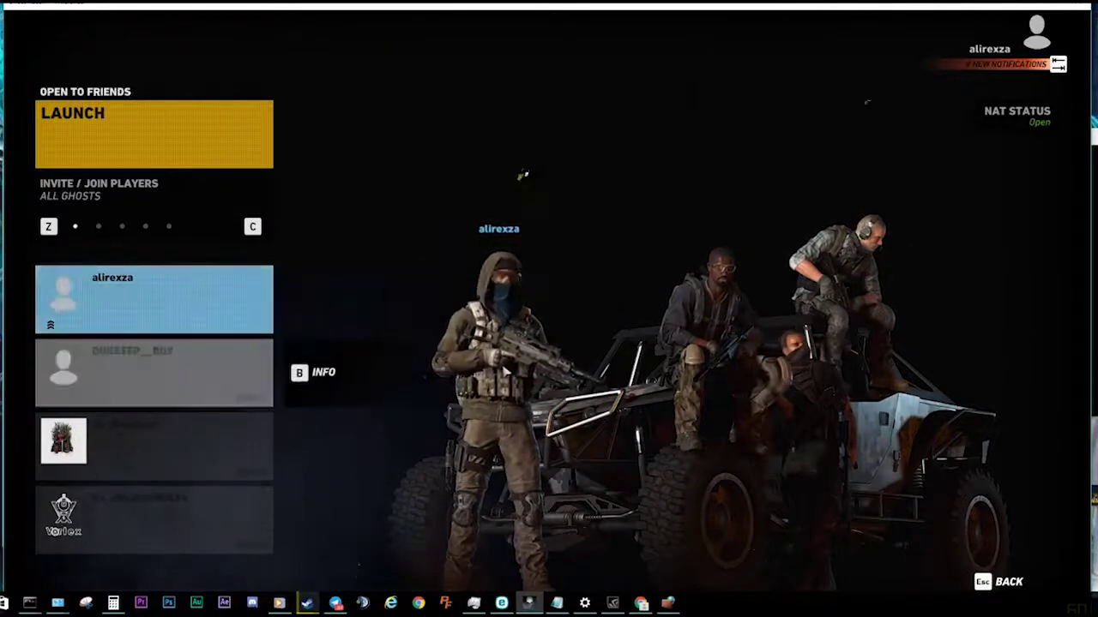
{"action": "key", "text": "alt+Tab"}
{"action": "key", "text": "alt+Tab"}
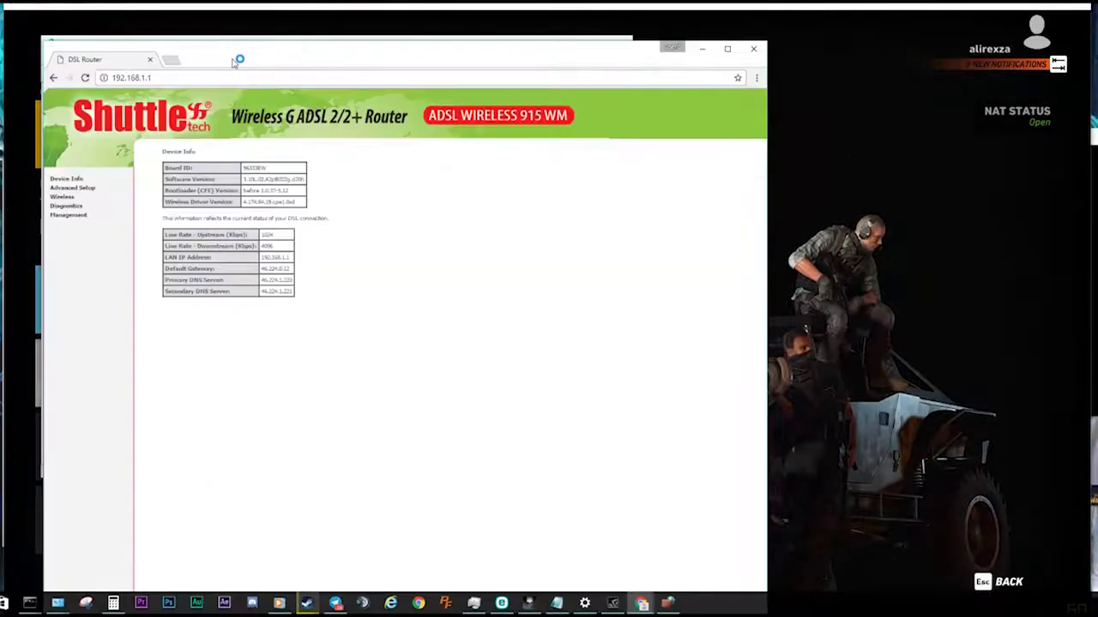
{"action": "left_click", "coordinate": [30, 603]}
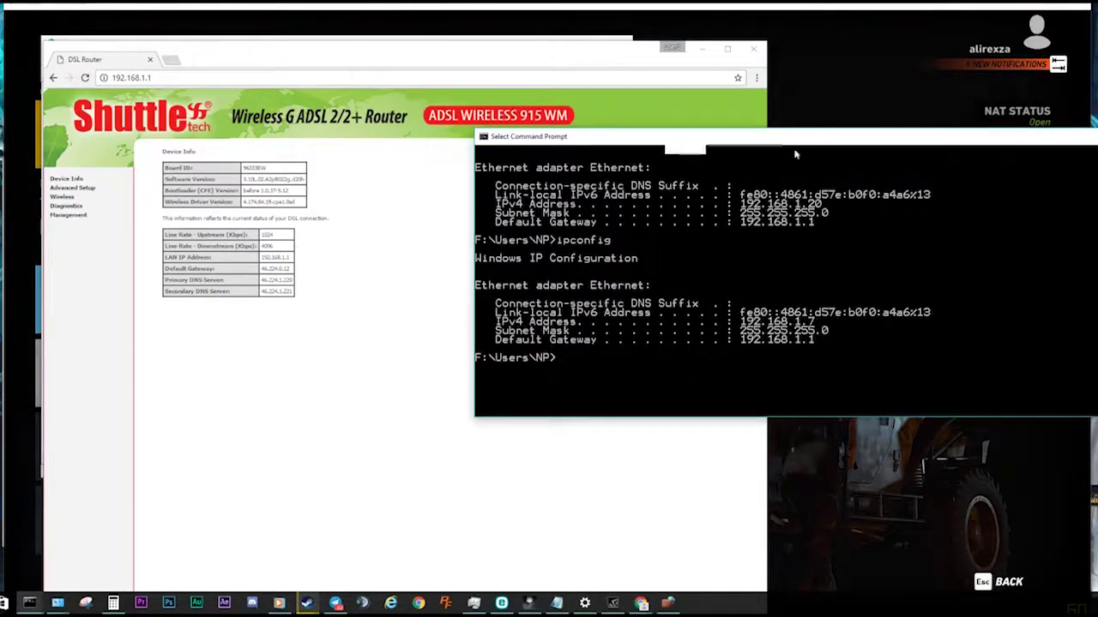
{"action": "left_click_drag", "start_coordinate": [780, 137], "coordinate": [838, 138]}
{"action": "left_click_drag", "start_coordinate": [555, 338], "coordinate": [819, 343]}
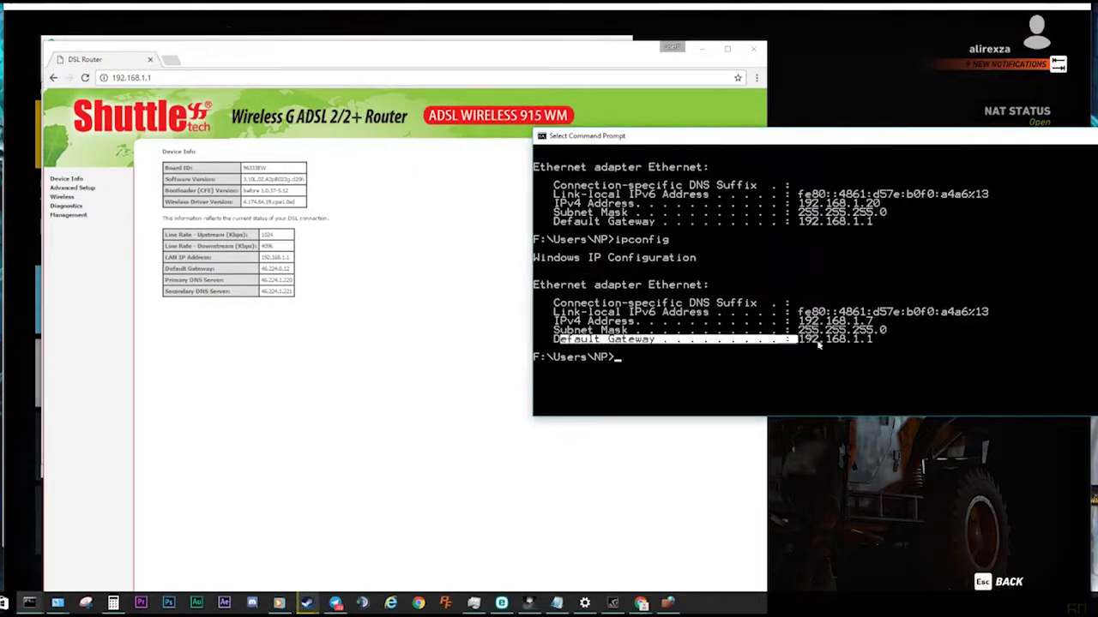
{"action": "left_click", "coordinate": [861, 349]}
{"action": "mouse_move", "coordinate": [888, 346]}
{"action": "left_mouse_down"}
{"action": "mouse_move", "coordinate": [807, 343]}
{"action": "mouse_move", "coordinate": [875, 348]}
{"action": "left_mouse_up"}
{"action": "left_click", "coordinate": [876, 347]}
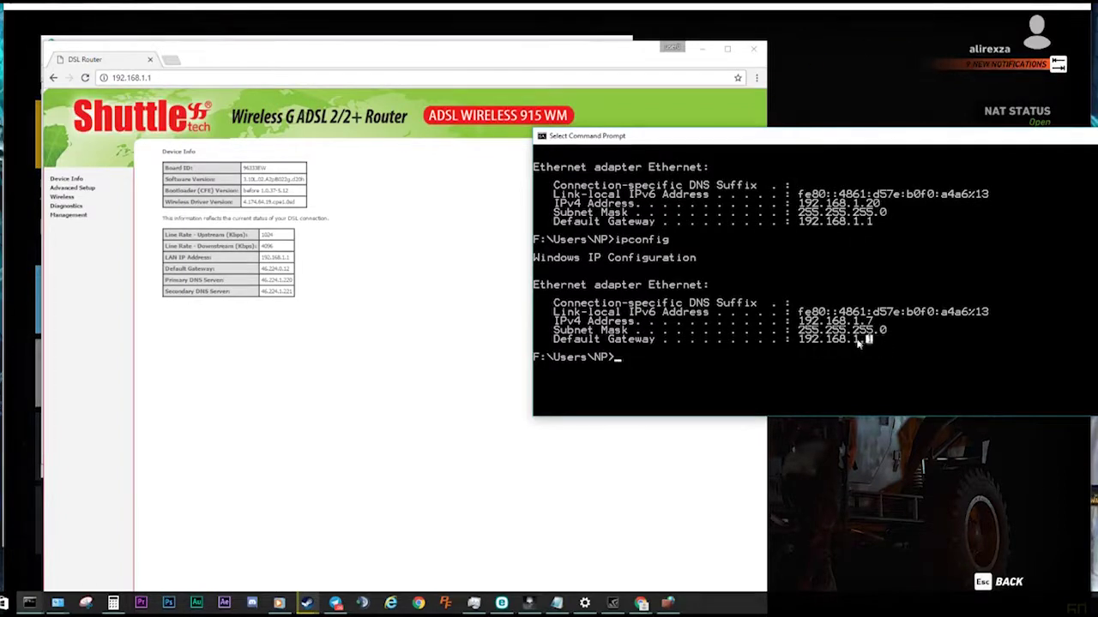
Open the LAN page in the router's Advanced Setup, and examine its UPnP setting and the game's NAT status.
{"action": "left_click", "coordinate": [185, 57]}
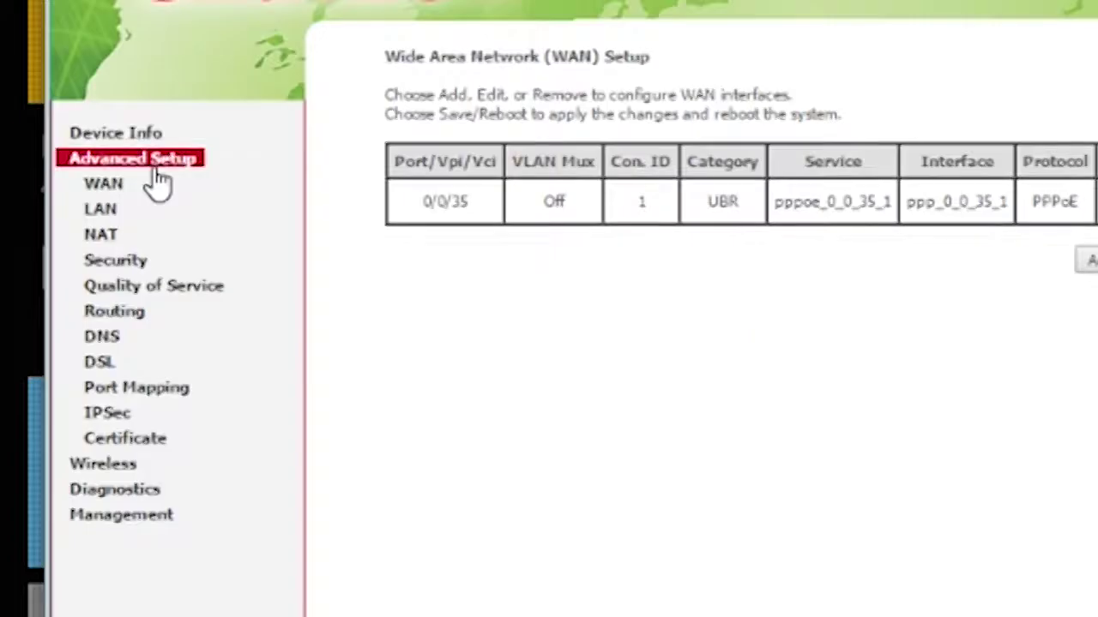
{"action": "left_click", "coordinate": [61, 206]}
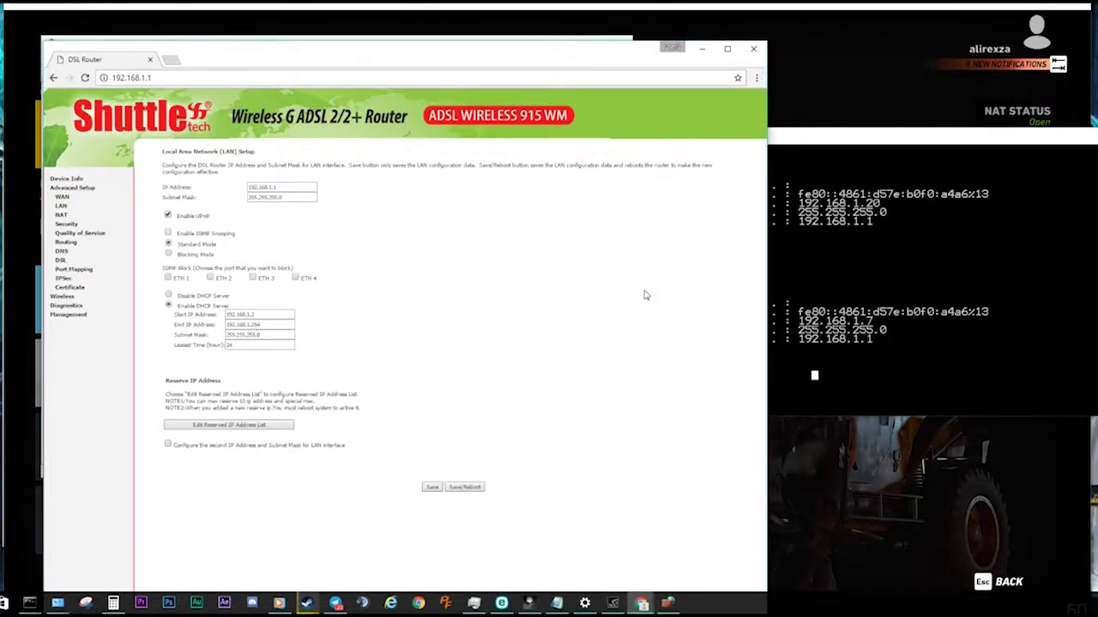
{"action": "left_click", "coordinate": [864, 106]}
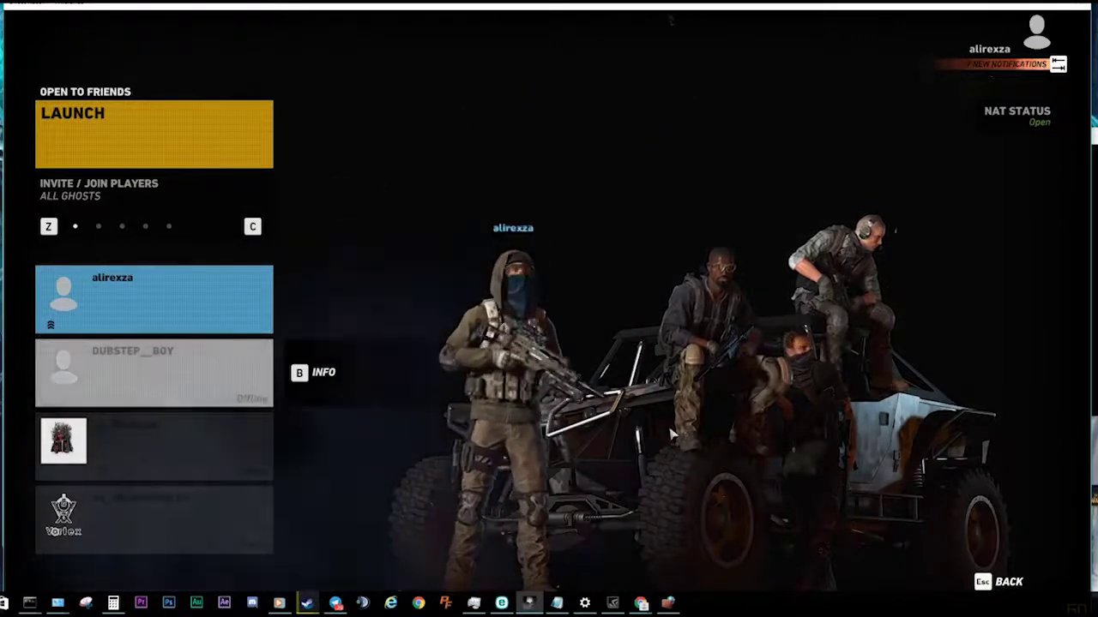
{"action": "key", "text": "alt+Tab"}
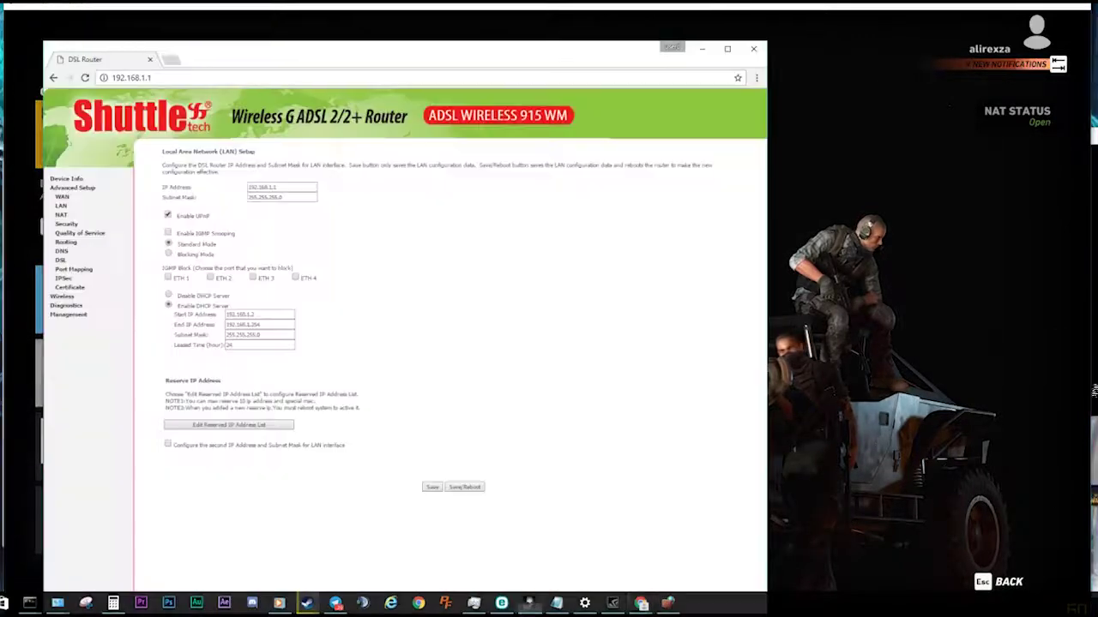
{"action": "key", "text": "alt+Tab"}
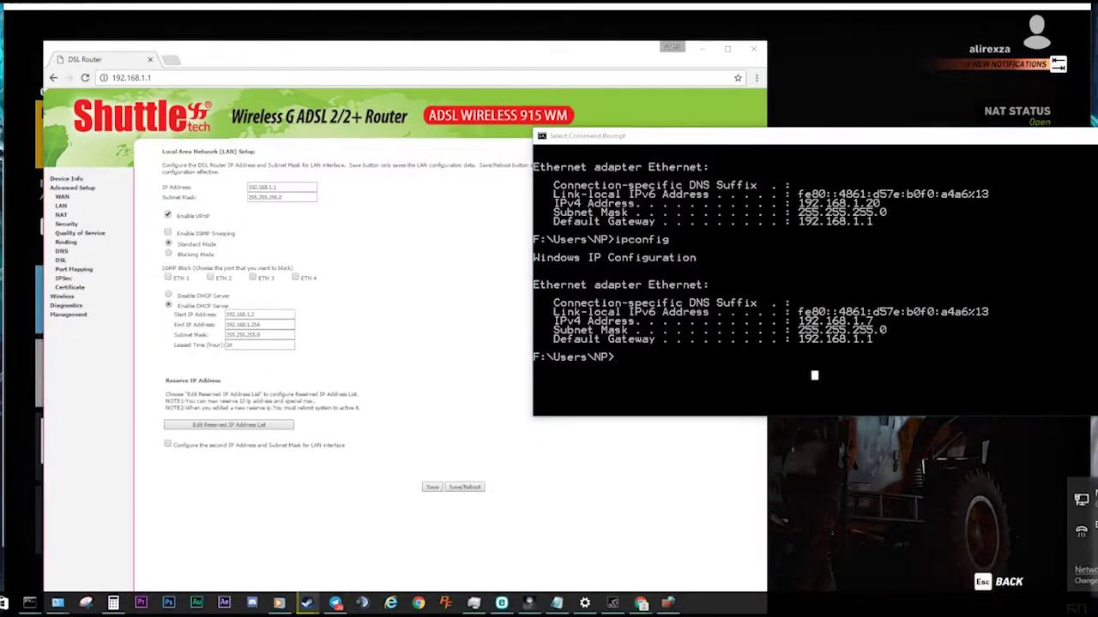
{"action": "left_click", "coordinate": [532, 482]}
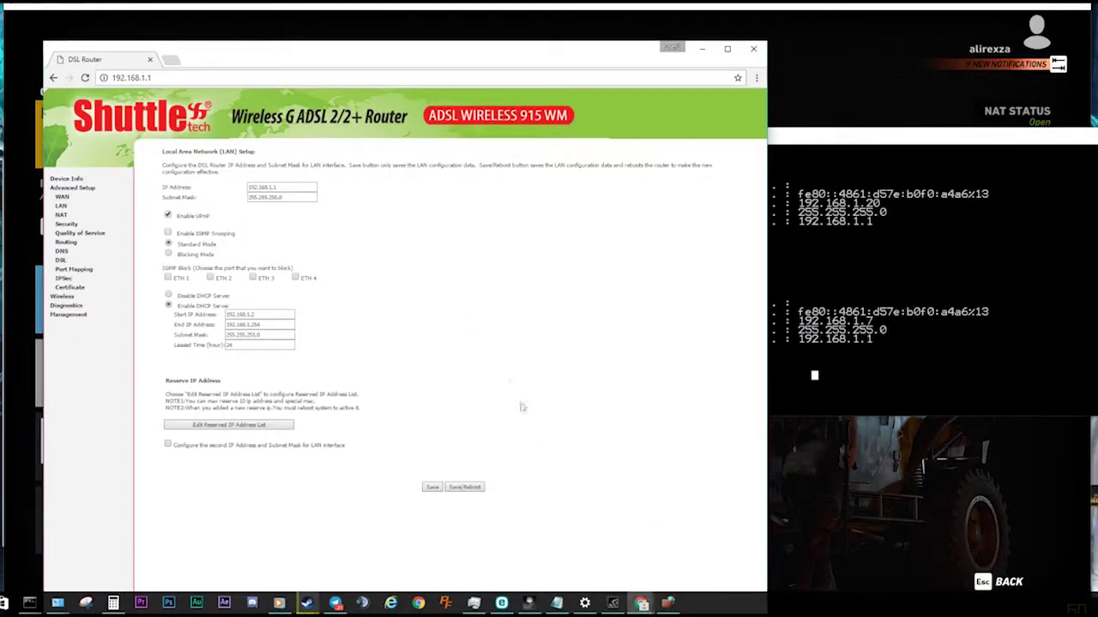
{"action": "left_click", "coordinate": [78, 196]}
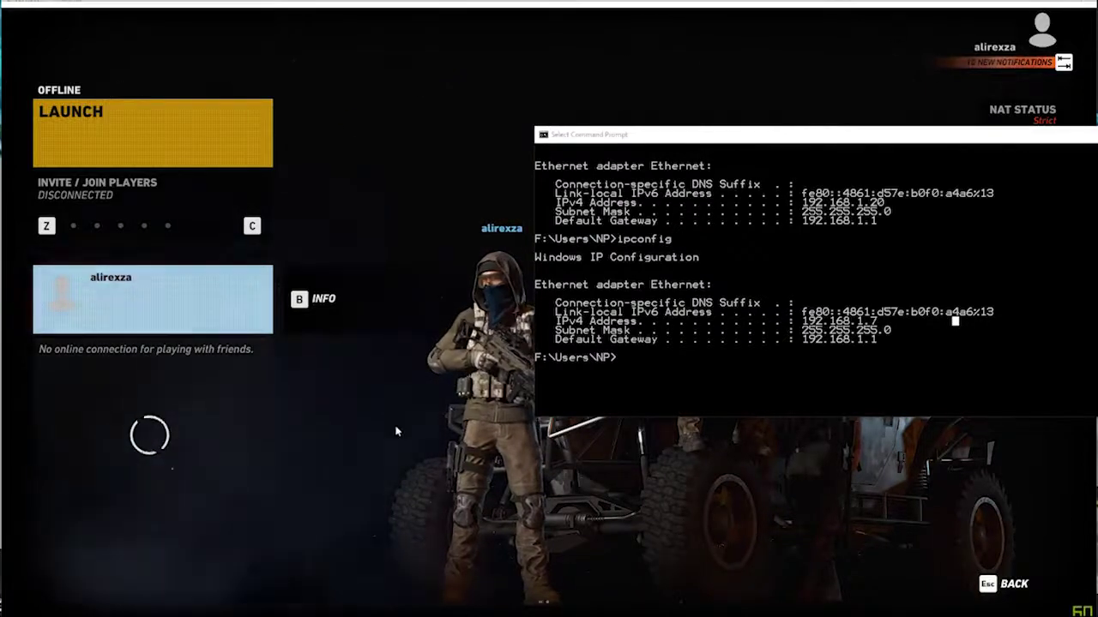
Open 192.168.1.1 in a new Chrome window and log in to the router with the prefilled credentials.
{"action": "key", "text": "alt+Tab"}
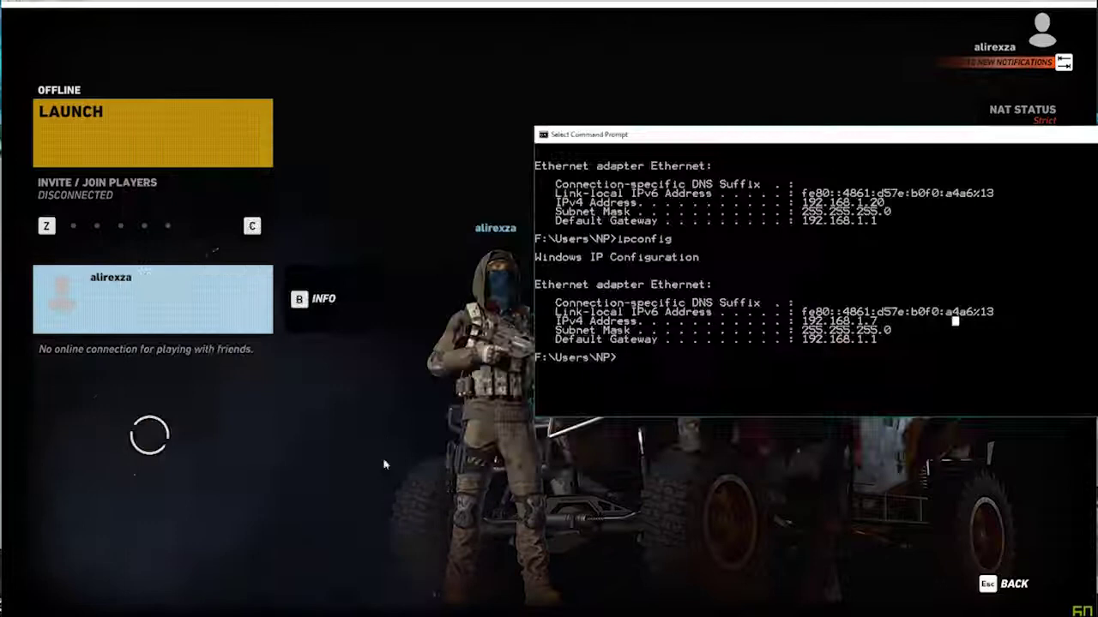
{"action": "key", "text": "super"}
{"action": "left_click", "coordinate": [419, 606]}
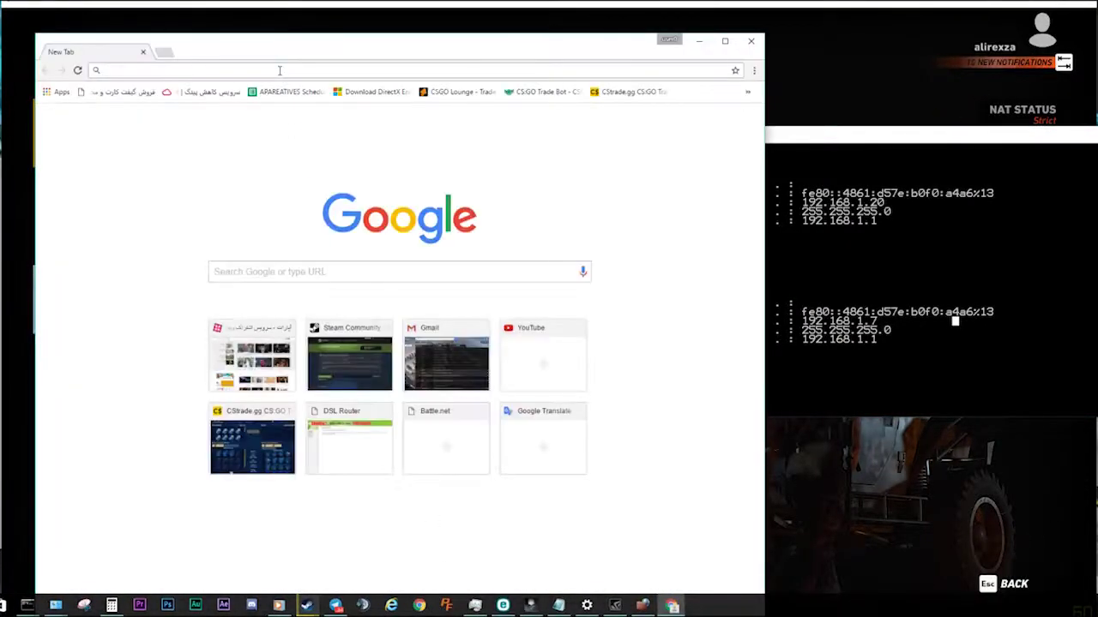
{"action": "type", "text": "192"}
{"action": "key", "text": "Return"}
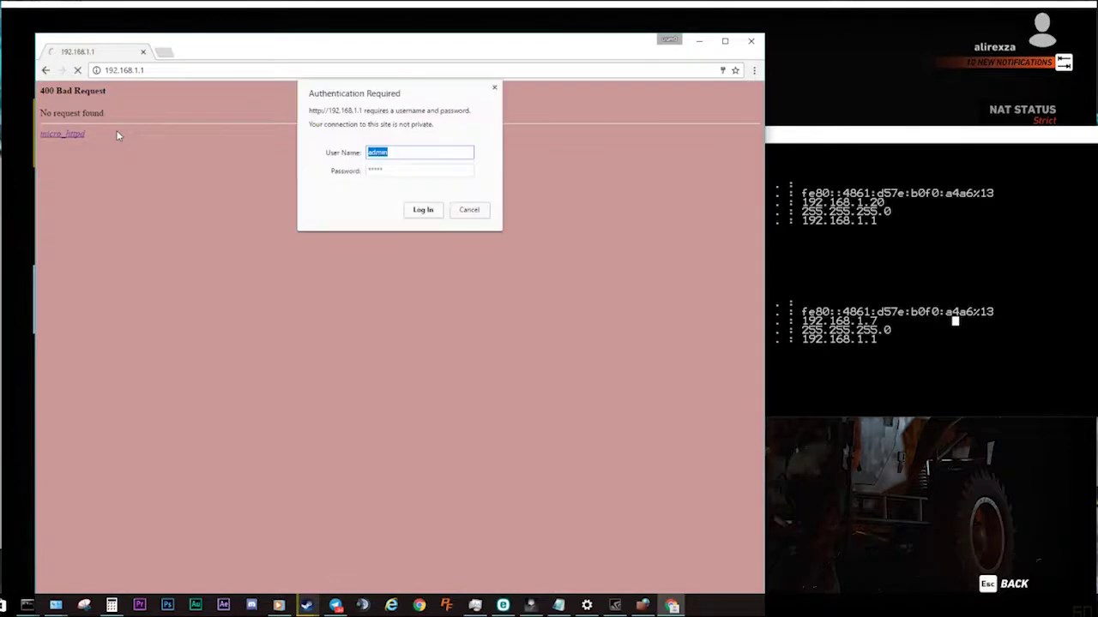
{"action": "left_click", "coordinate": [392, 171]}
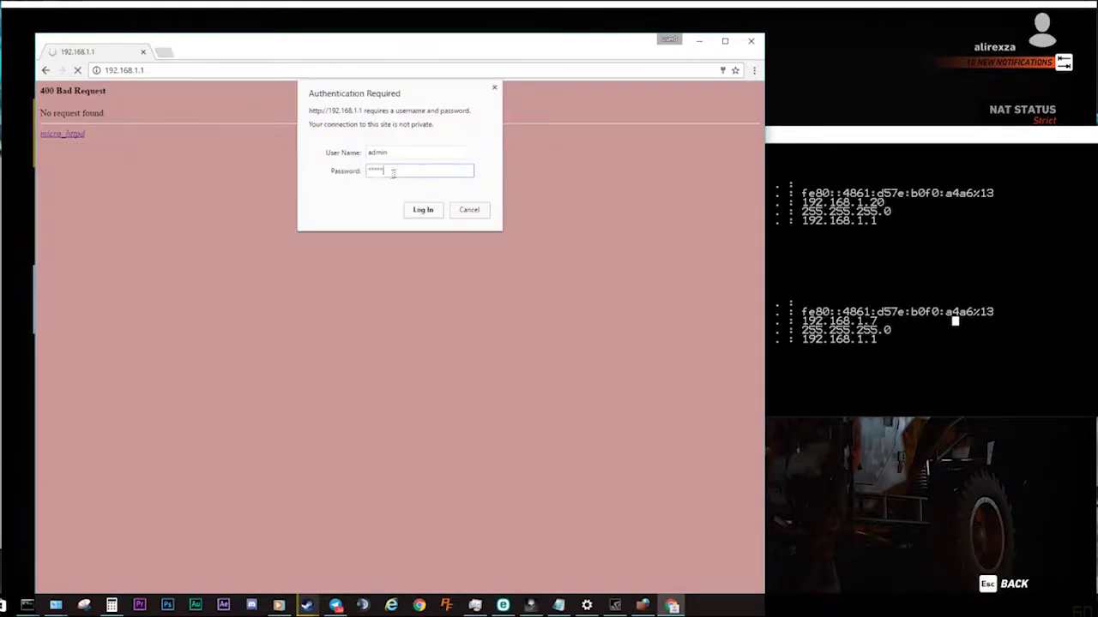
{"action": "left_click", "coordinate": [425, 211]}
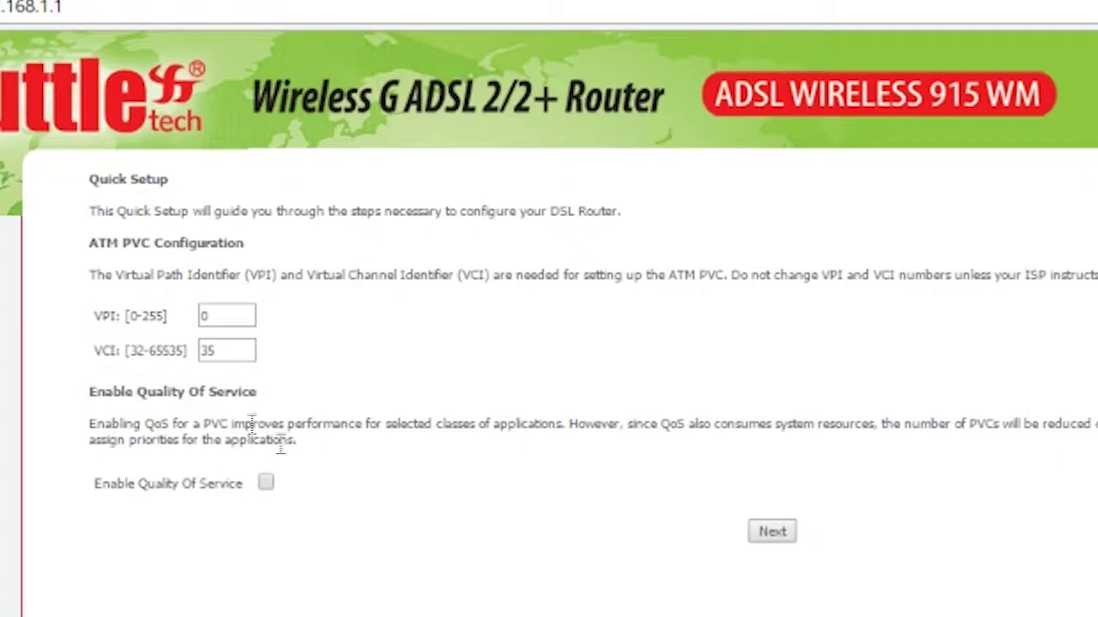
Review the router's Quick Setup details, keep VPI 0 and VCI 35 with Quality of Service off, and continue to the connection type.
{"action": "left_click_drag", "start_coordinate": [92, 360], "coordinate": [191, 367]}
{"action": "left_click", "coordinate": [193, 352]}
{"action": "left_click_drag", "start_coordinate": [171, 319], "coordinate": [44, 311]}
{"action": "left_click", "coordinate": [68, 407]}
{"action": "left_click_drag", "start_coordinate": [653, 471], "coordinate": [289, 372]}
{"action": "left_click", "coordinate": [412, 360]}
{"action": "left_click", "coordinate": [782, 532]}
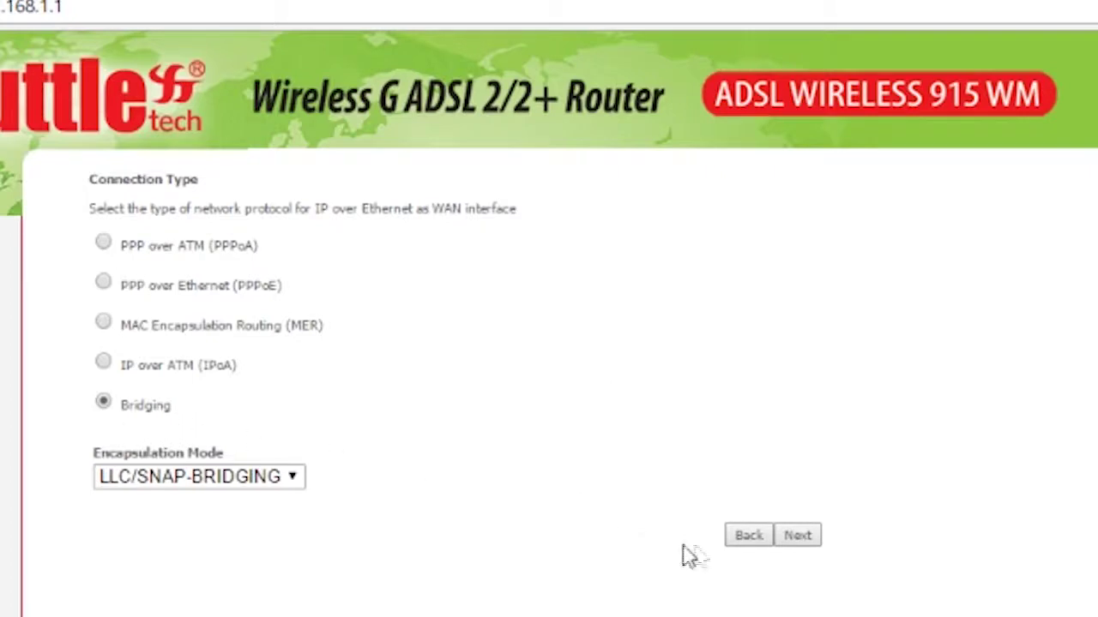
Keep Bridging with LLC/SNAP-BRIDGING, service br_0_0_35 and LAN address 192.168.1.1, then save the WAN setup and reboot the router.
{"action": "left_click", "coordinate": [798, 535]}
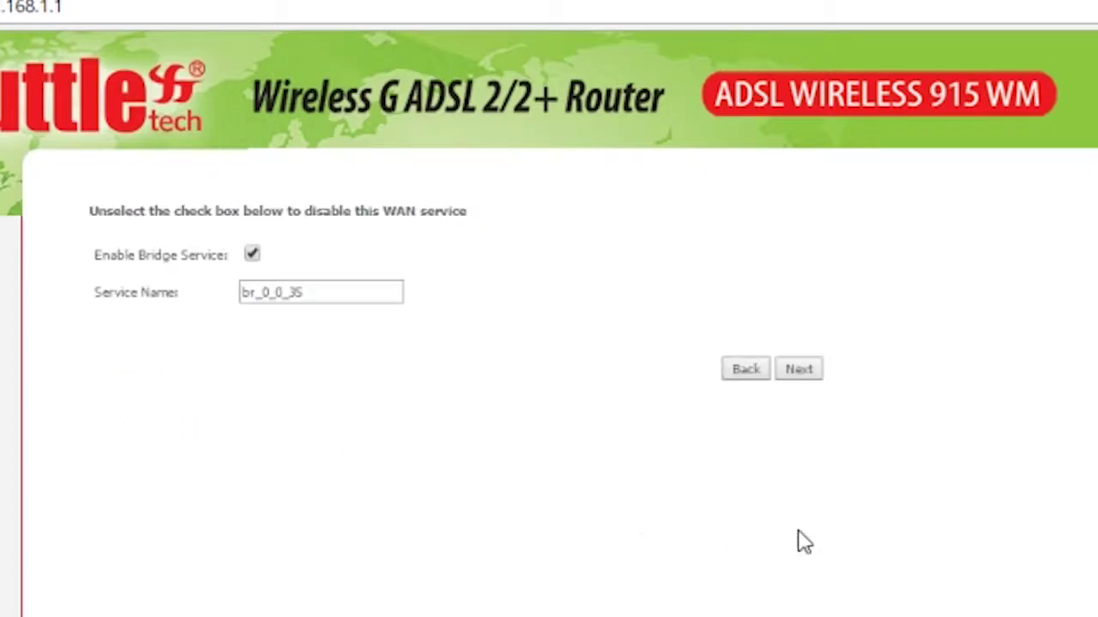
{"action": "left_click", "coordinate": [811, 383]}
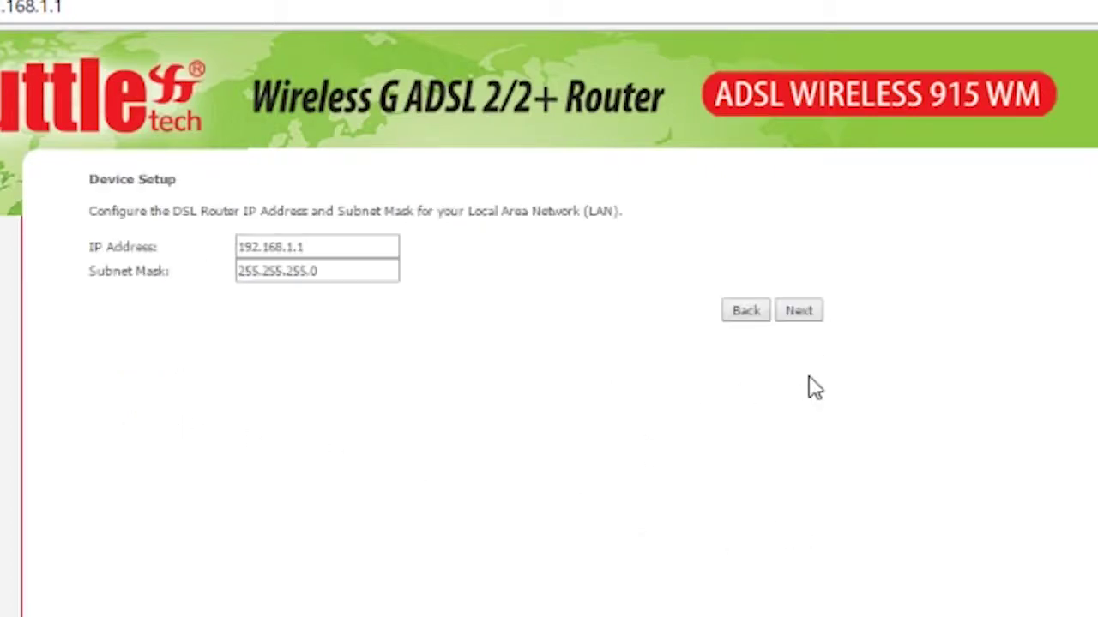
{"action": "left_click", "coordinate": [802, 314]}
{"action": "left_click", "coordinate": [797, 331]}
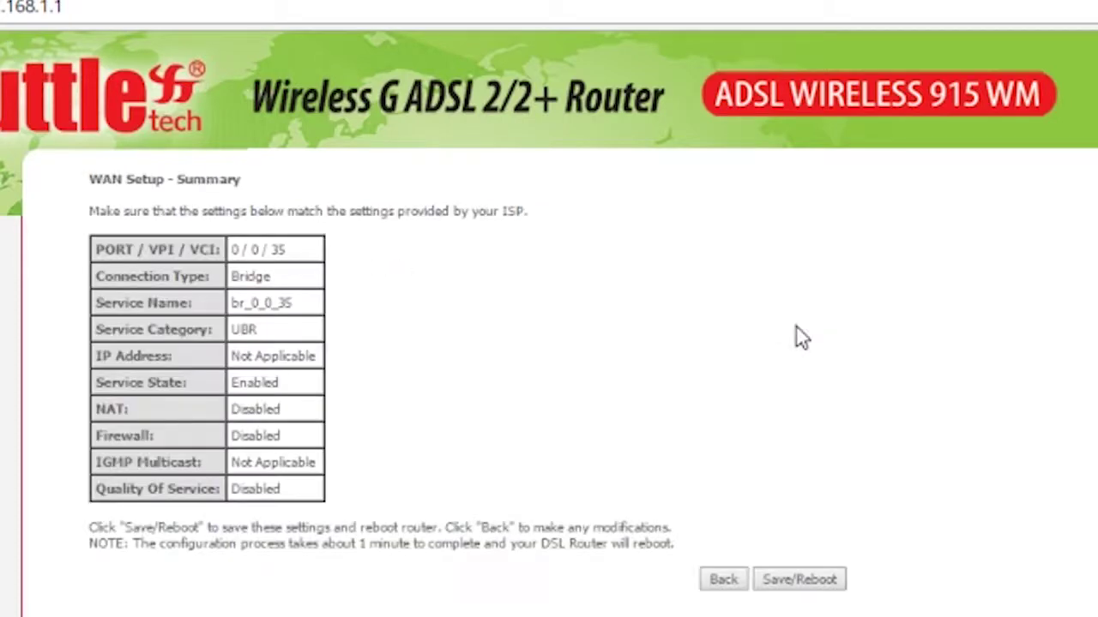
{"action": "left_click", "coordinate": [799, 580]}
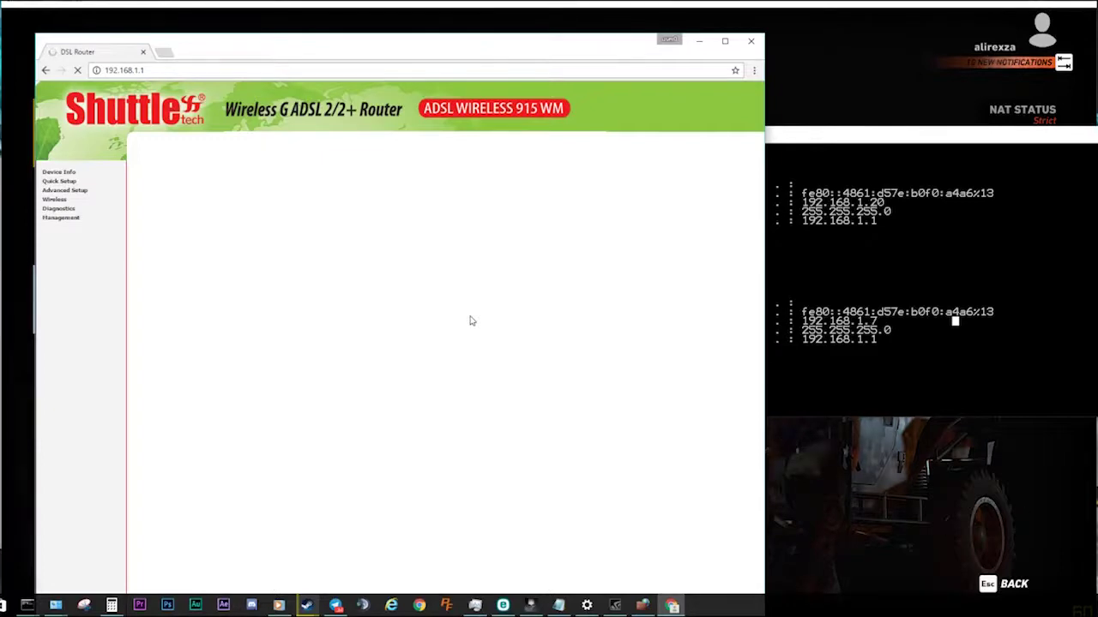
Resize the Command Prompt window clear of the router page, and return to the game to check its NAT status.
{"action": "key", "text": "alt+Tab"}
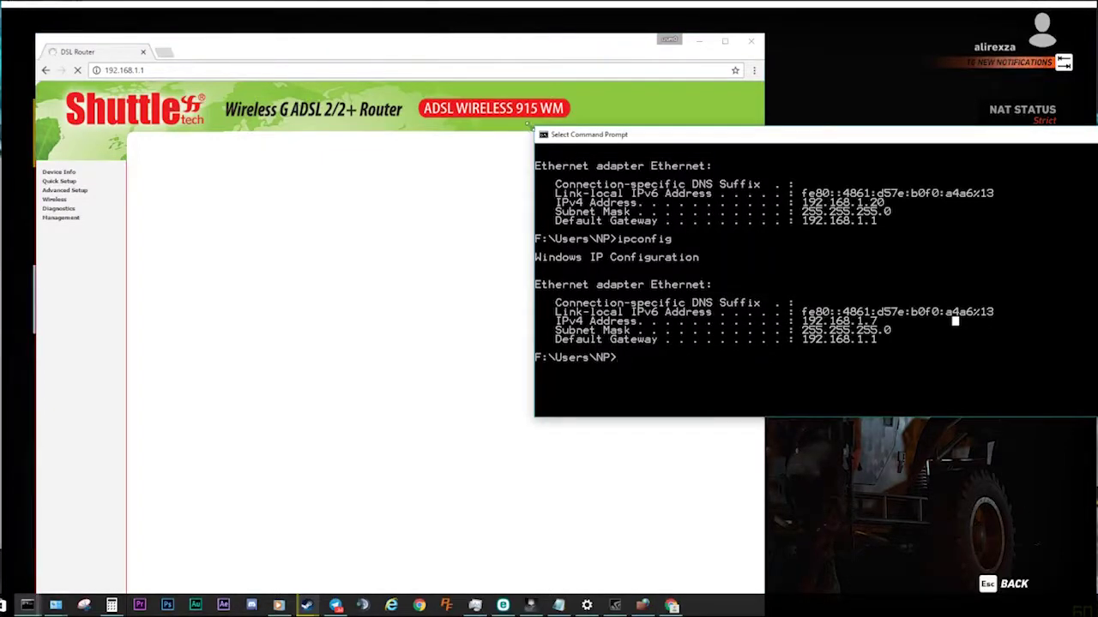
{"action": "left_click_drag", "start_coordinate": [532, 127], "coordinate": [766, 95]}
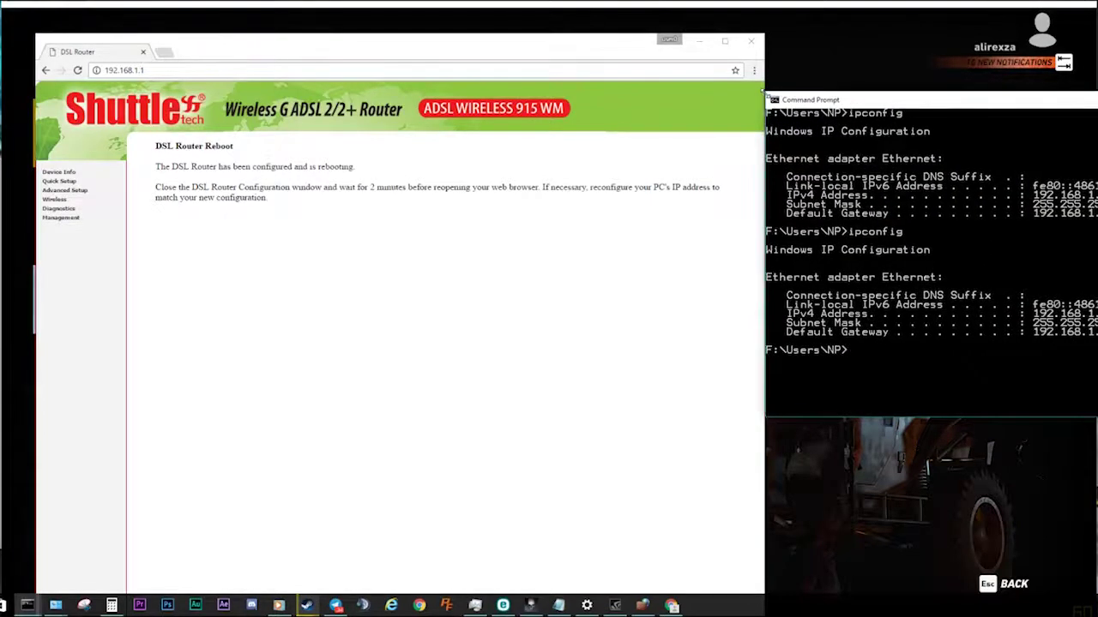
{"action": "left_click", "coordinate": [619, 256]}
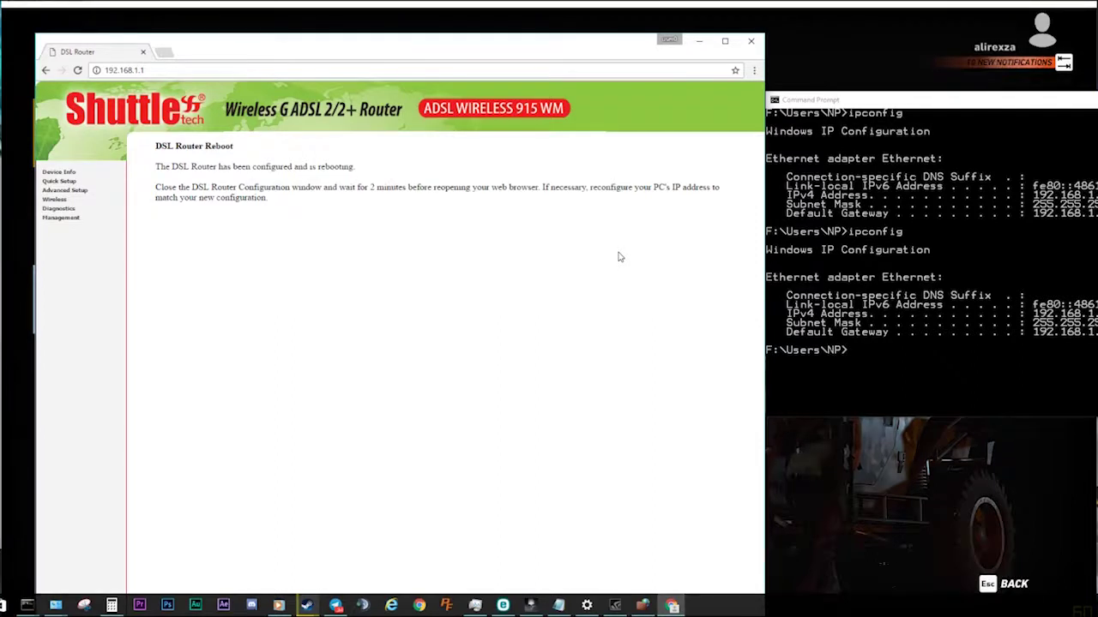
{"action": "left_click", "coordinate": [909, 77]}
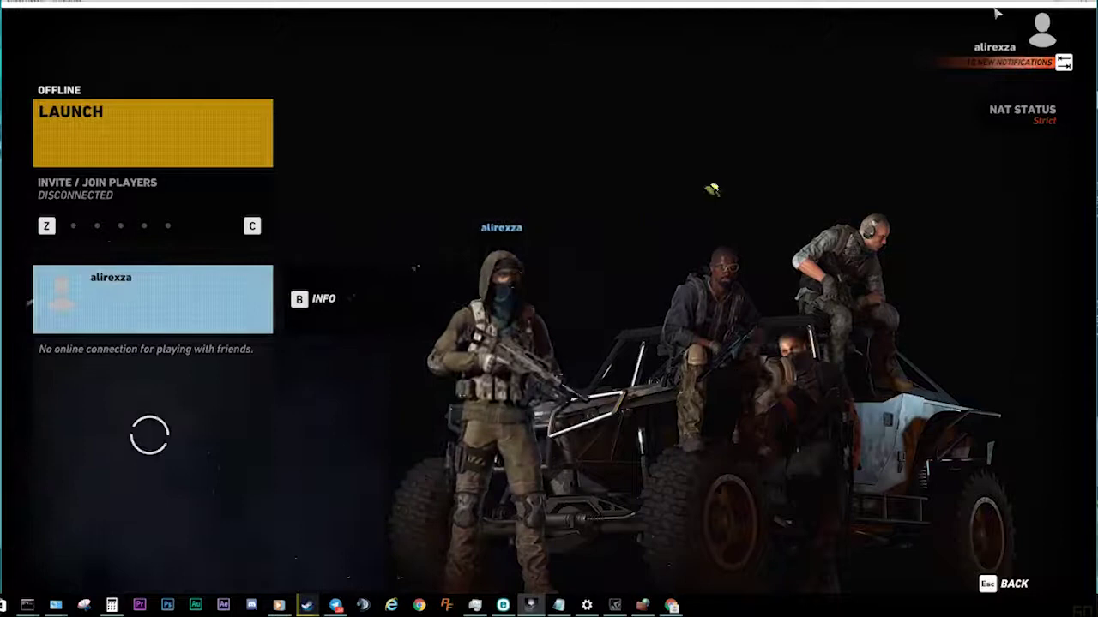
Switch to the Network and Sharing Center and look over the network adapters and the new connection options.
{"action": "key", "text": "alt+Tab"}
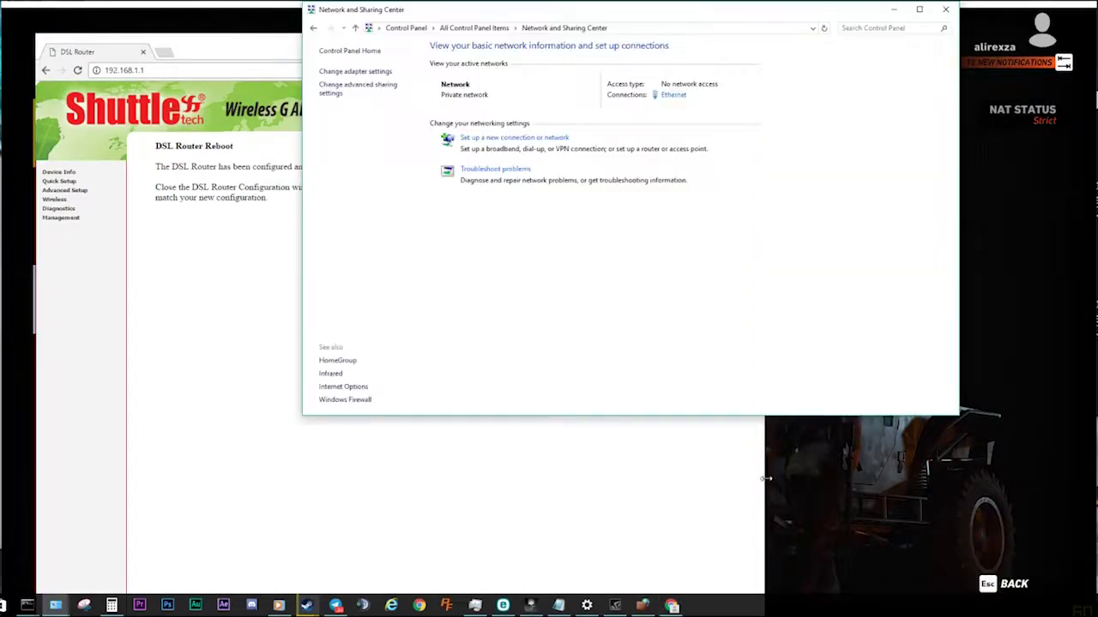
{"action": "left_click", "coordinate": [378, 72]}
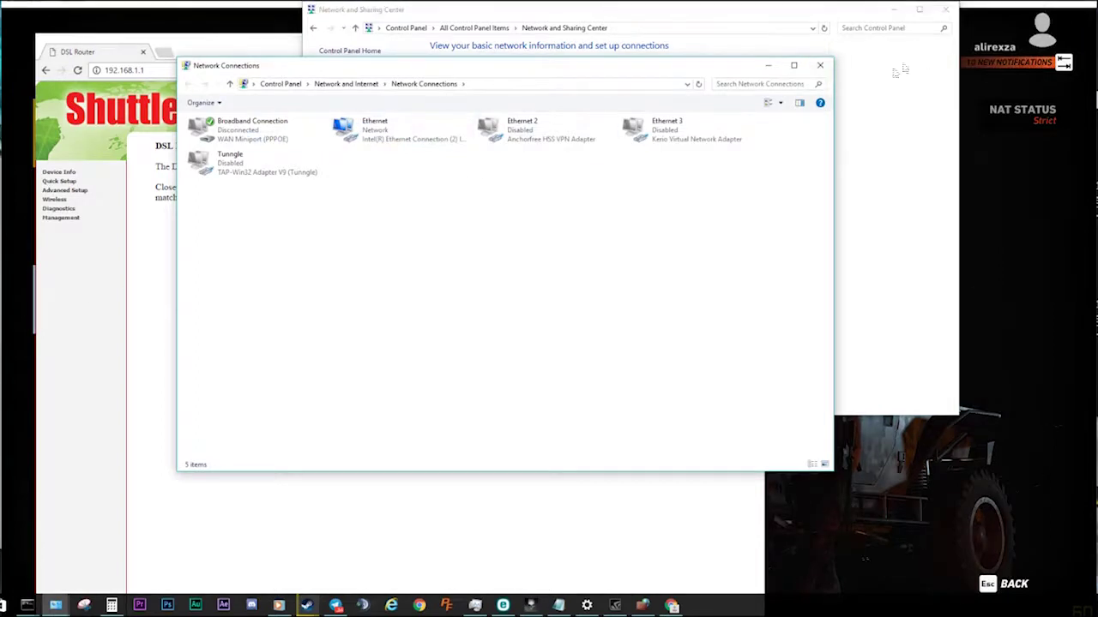
{"action": "left_click", "coordinate": [820, 65]}
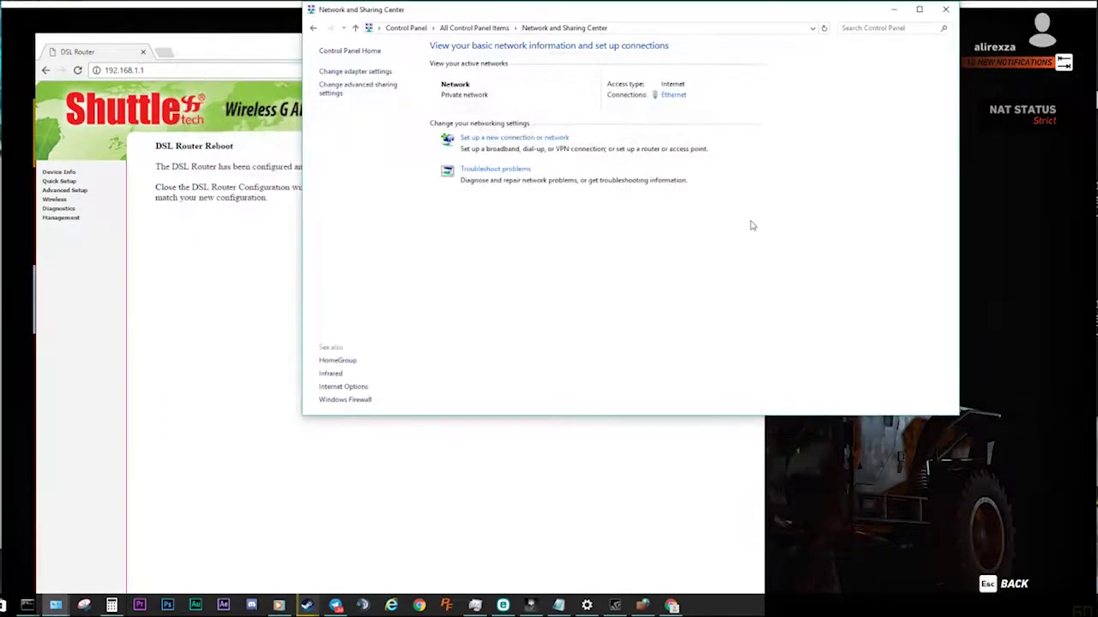
{"action": "left_click", "coordinate": [542, 138]}
{"action": "left_click", "coordinate": [696, 410]}
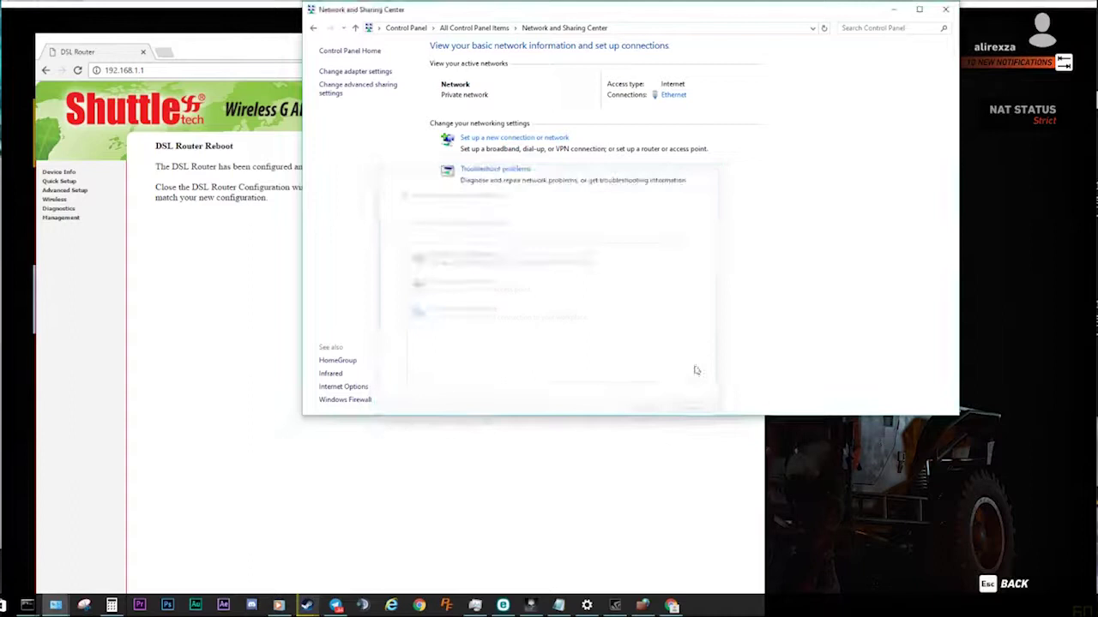
Reopen the Network and Sharing Center from all Control Panel items and start creating a new Broadband (PPPoE) Internet connection.
{"action": "left_click", "coordinate": [453, 27]}
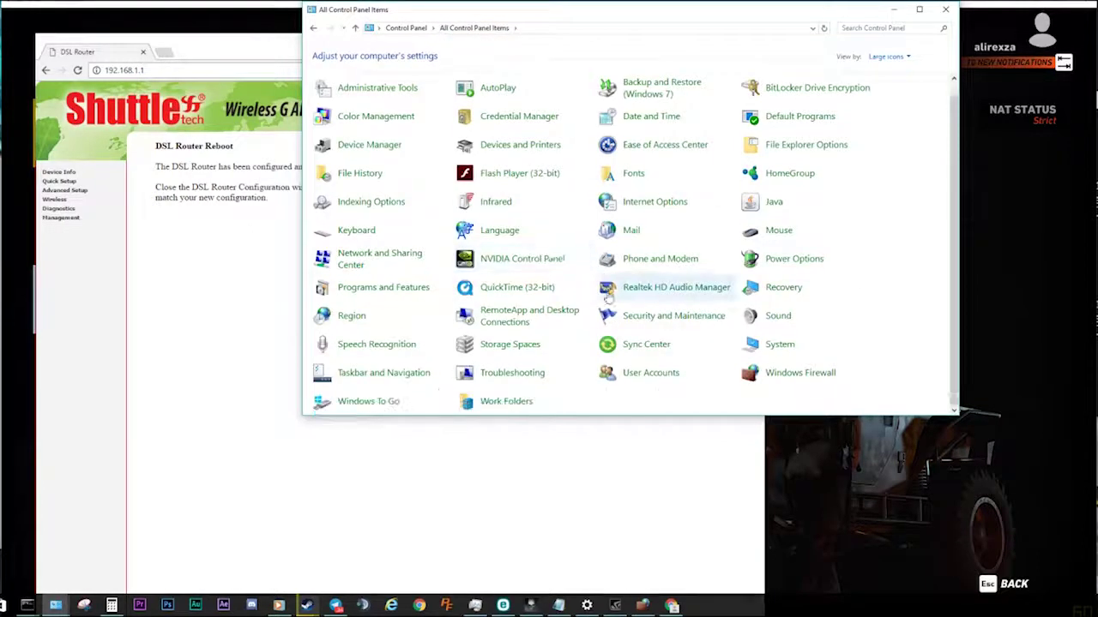
{"action": "left_click", "coordinate": [378, 258]}
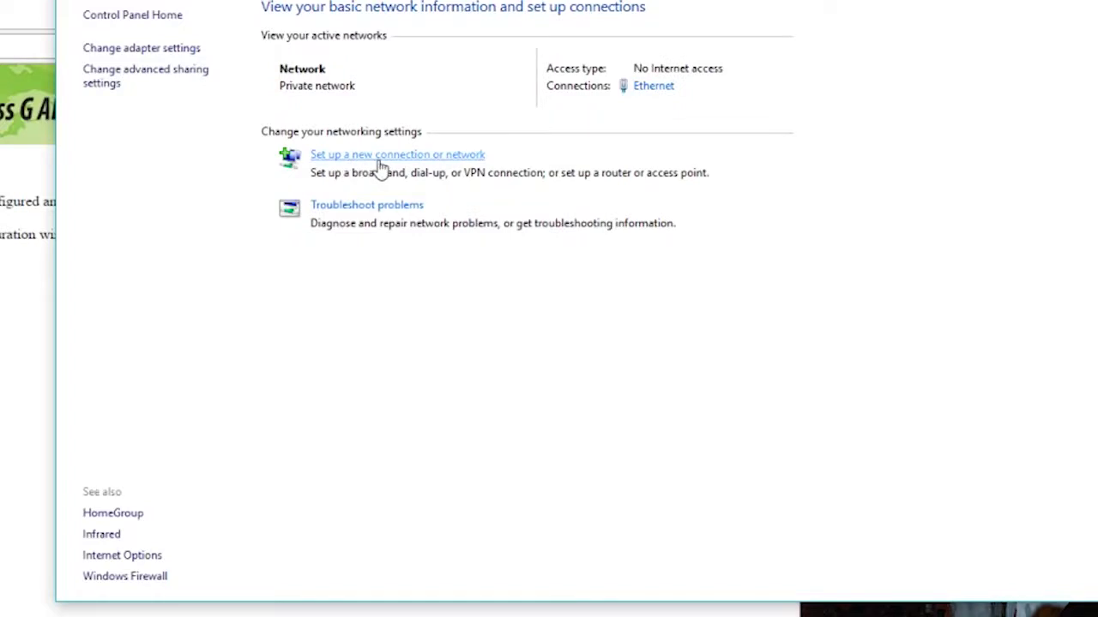
{"action": "left_click", "coordinate": [460, 161]}
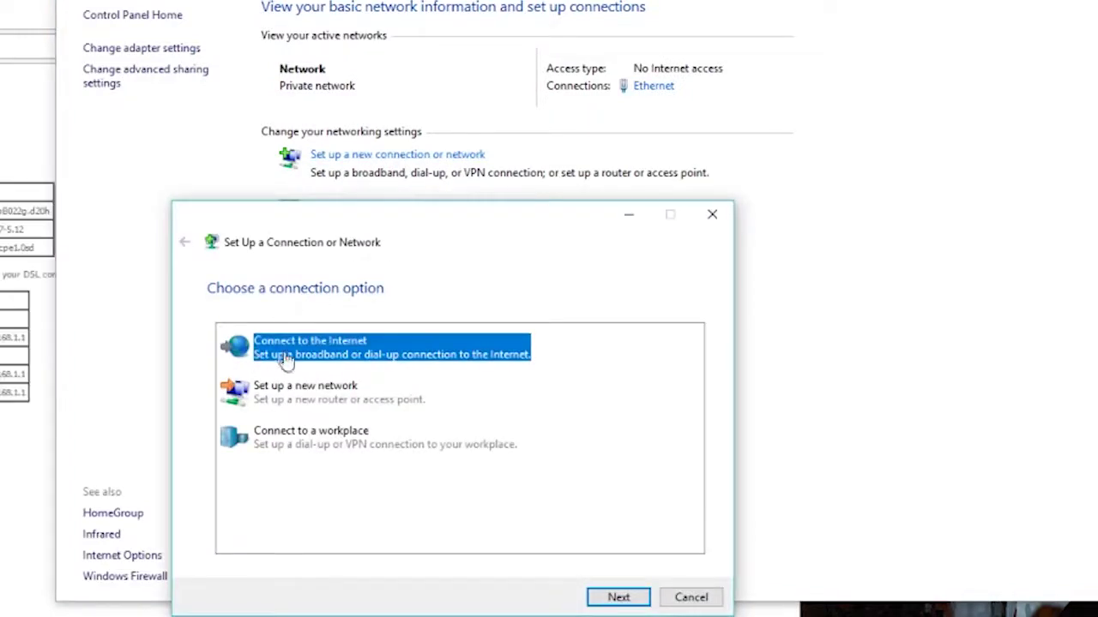
{"action": "left_click", "coordinate": [618, 598]}
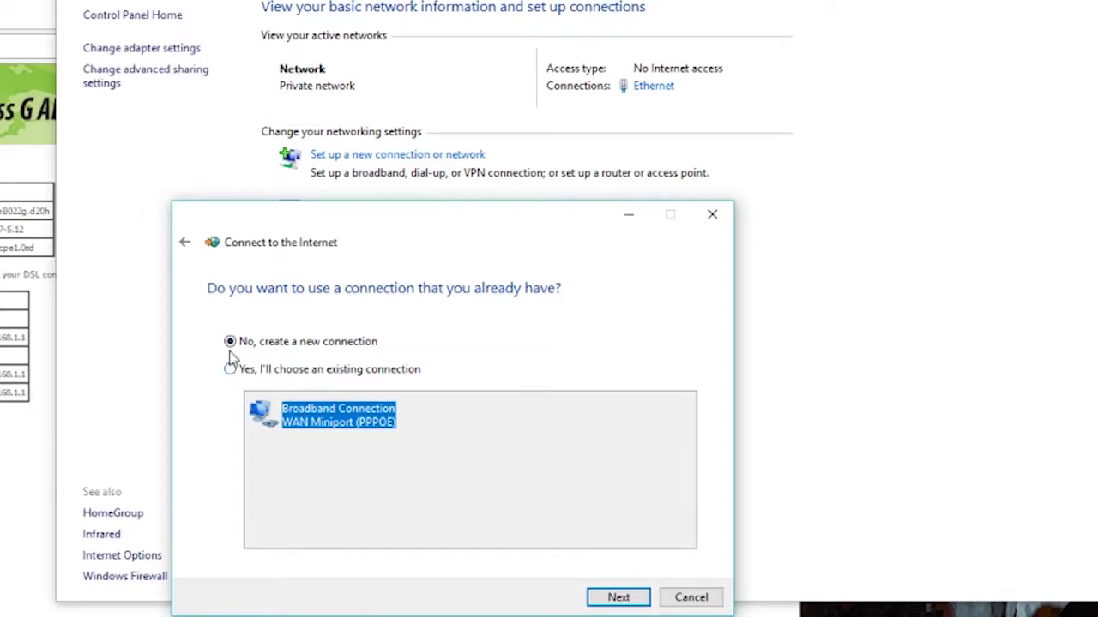
{"action": "left_click", "coordinate": [621, 598]}
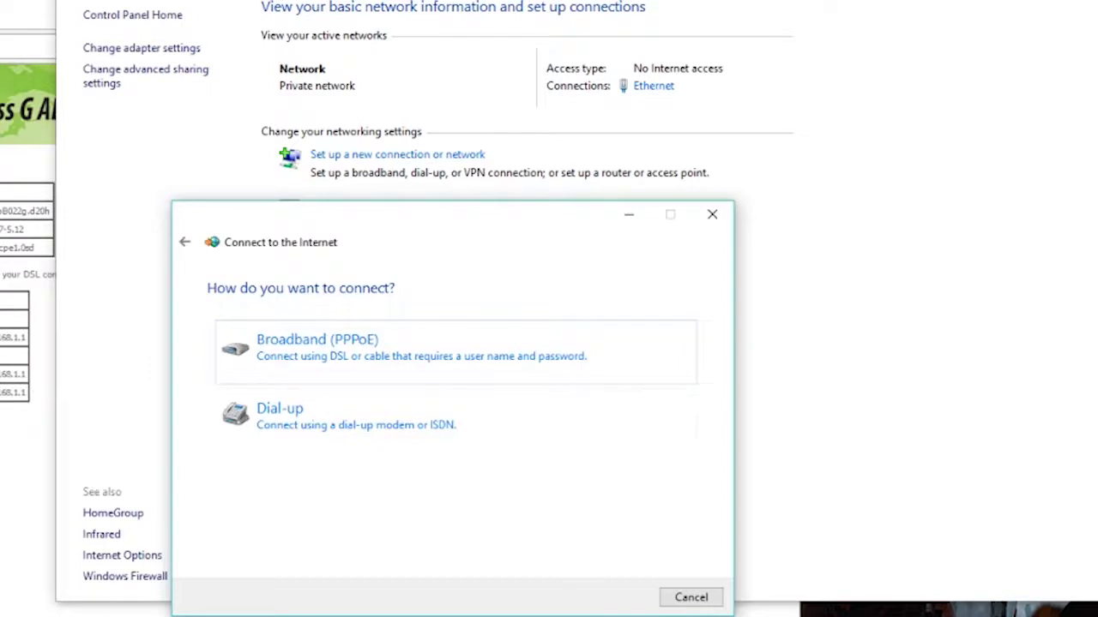
{"action": "left_click", "coordinate": [375, 366]}
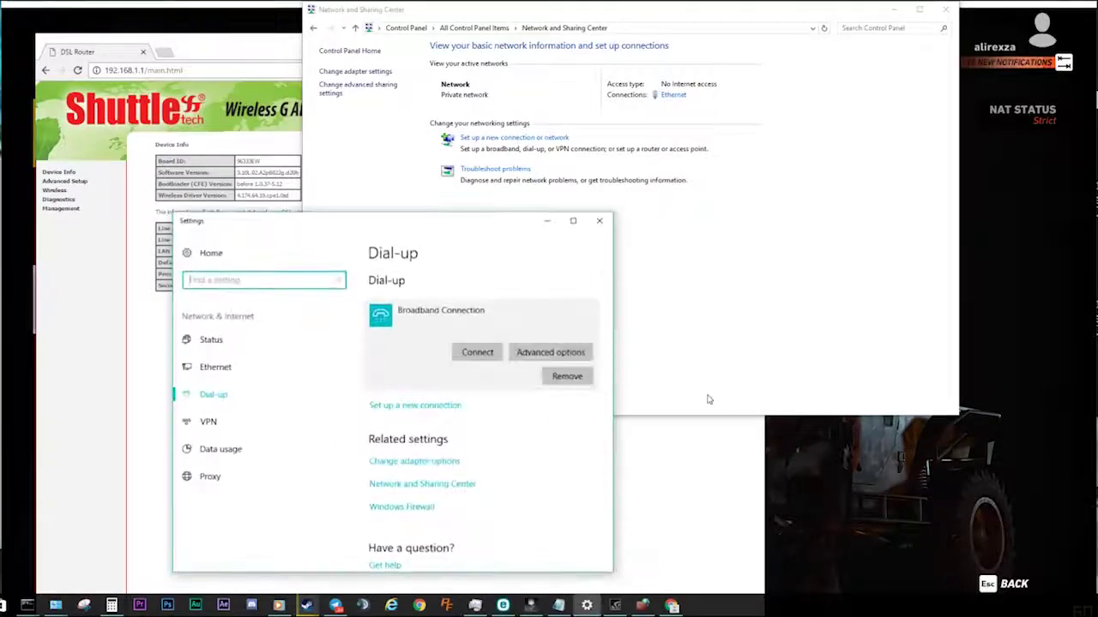
Connect the existing Broadband Connection in the Dial-up settings, and return to the game to check its NAT status.
{"action": "left_click", "coordinate": [468, 351]}
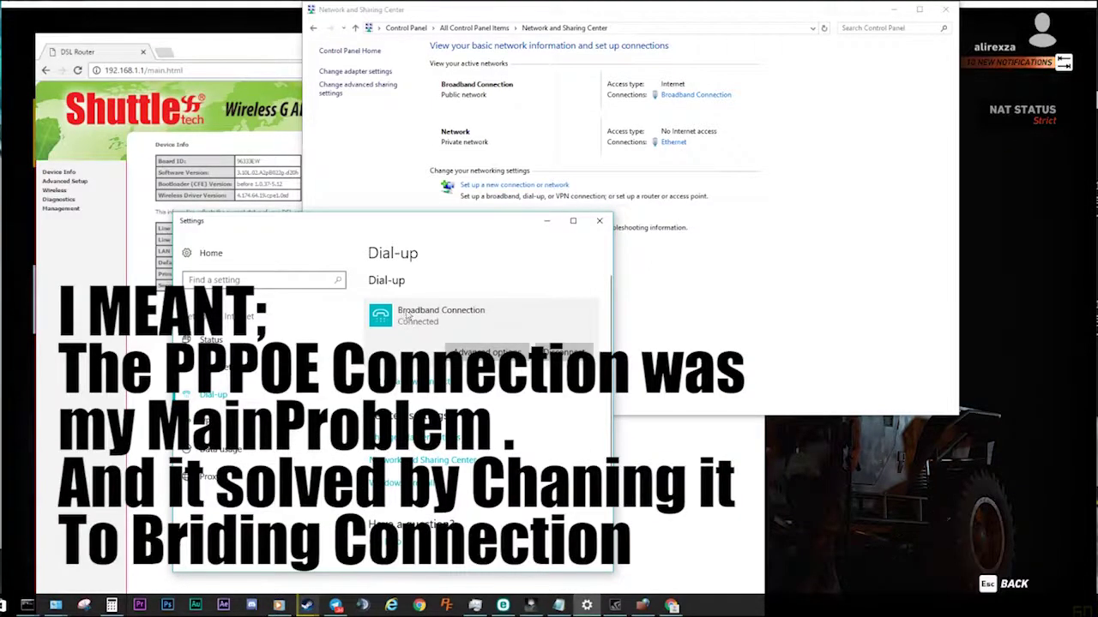
{"action": "left_click", "coordinate": [222, 45]}
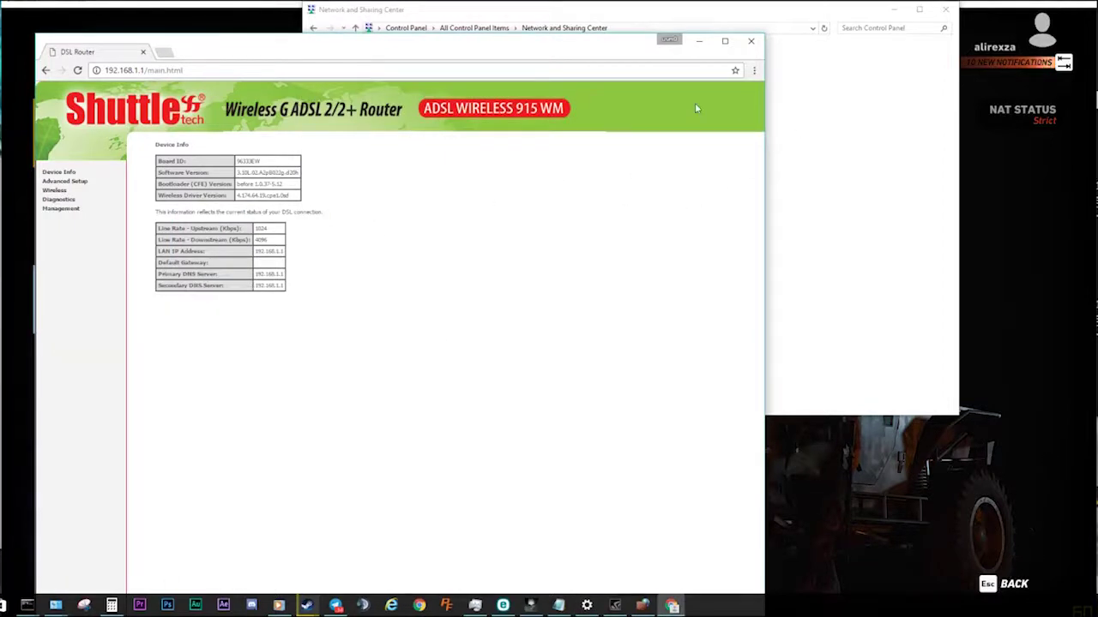
{"action": "left_click", "coordinate": [699, 40]}
{"action": "left_click", "coordinate": [862, 275]}
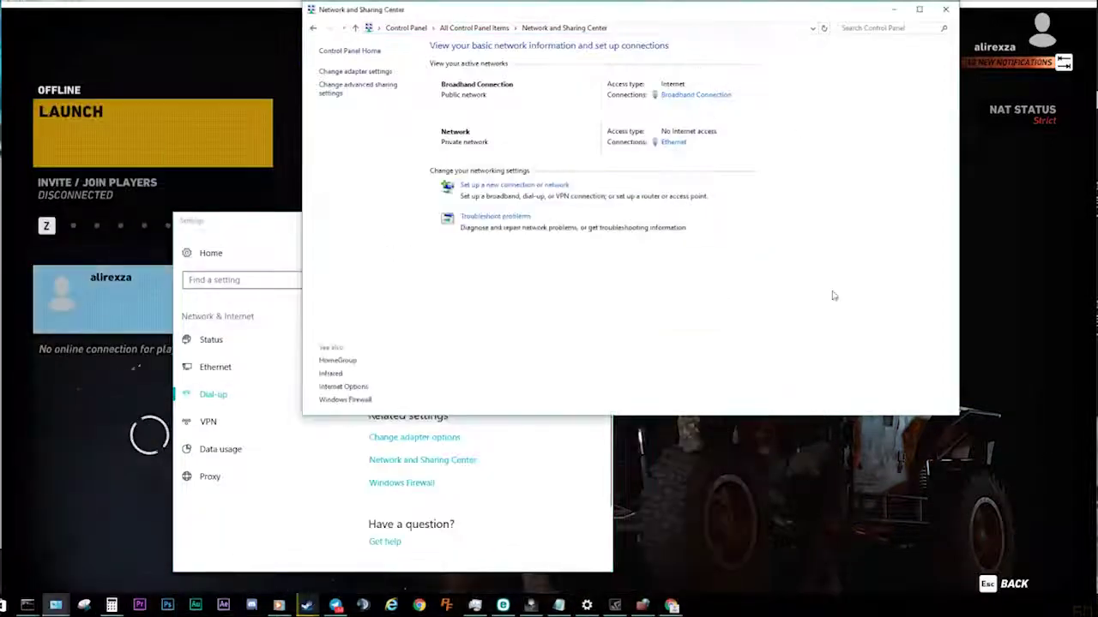
{"action": "left_click", "coordinate": [1021, 282]}
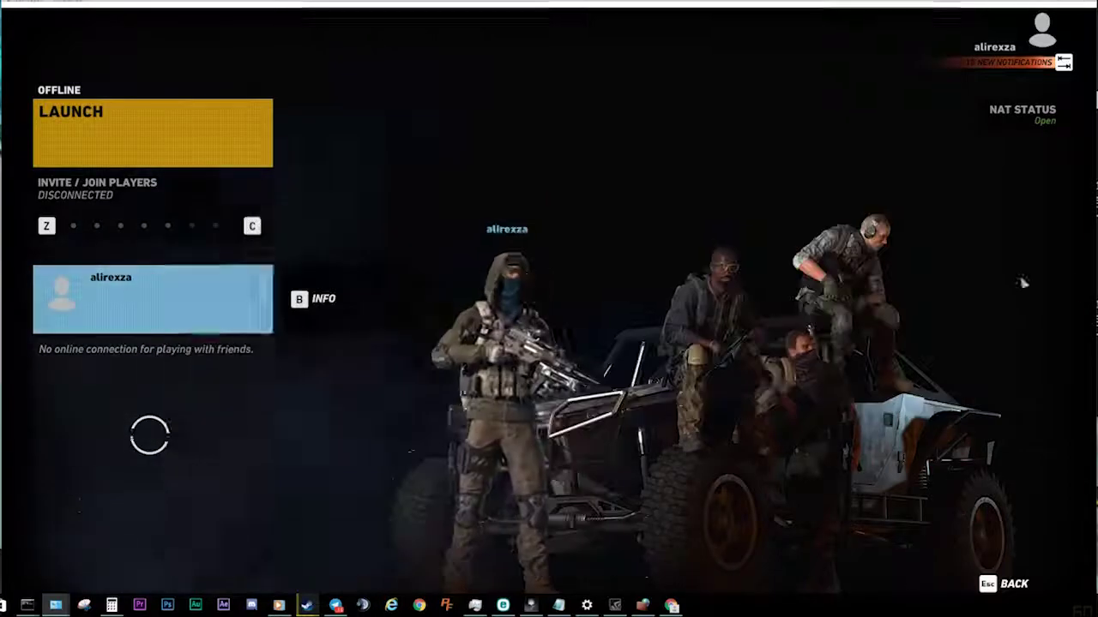